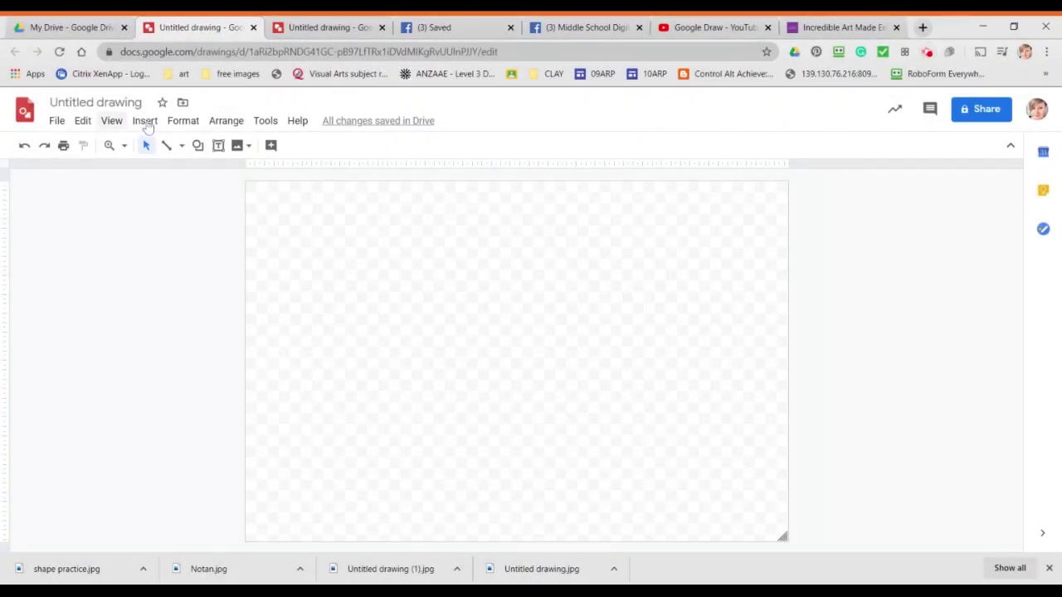
Insert the portrait photo from My Drive in Google Drive into the blank drawing.
click(144, 120)
mouse_move(166, 146)
click(323, 211)
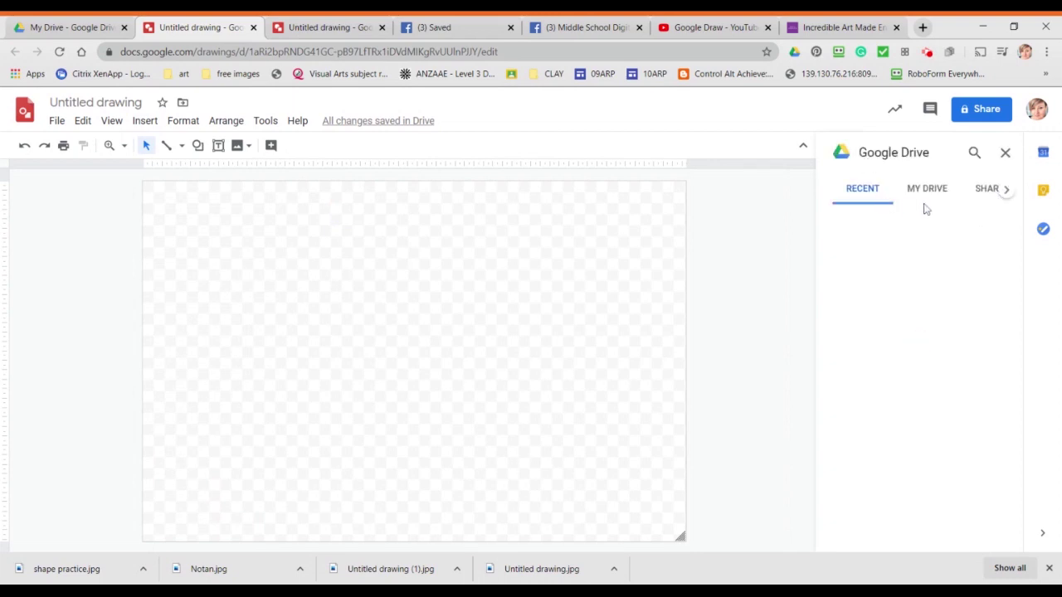
click(927, 193)
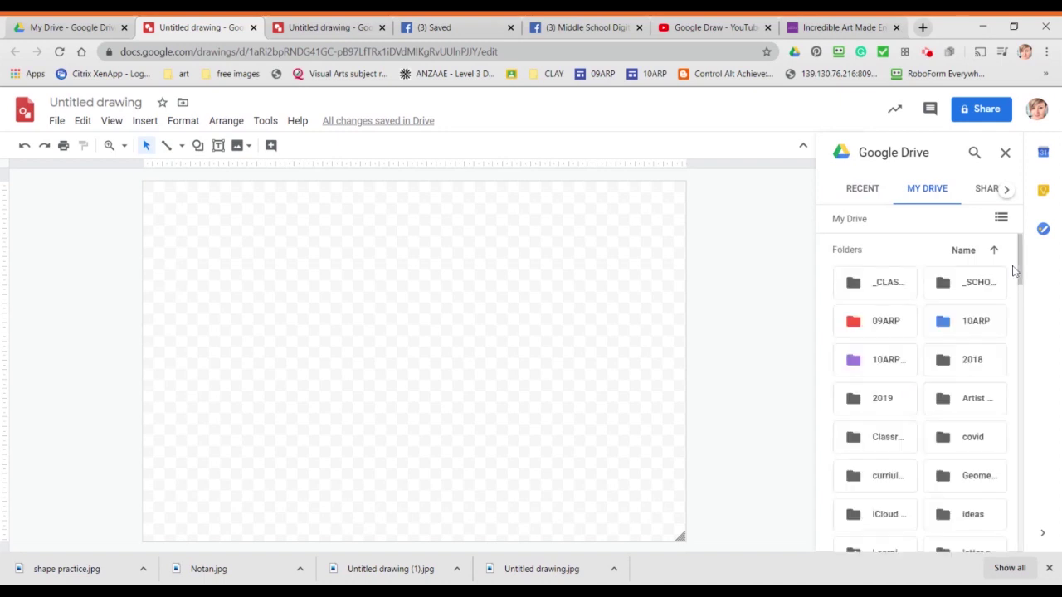
drag(1019, 261, 1014, 350)
double_click(879, 362)
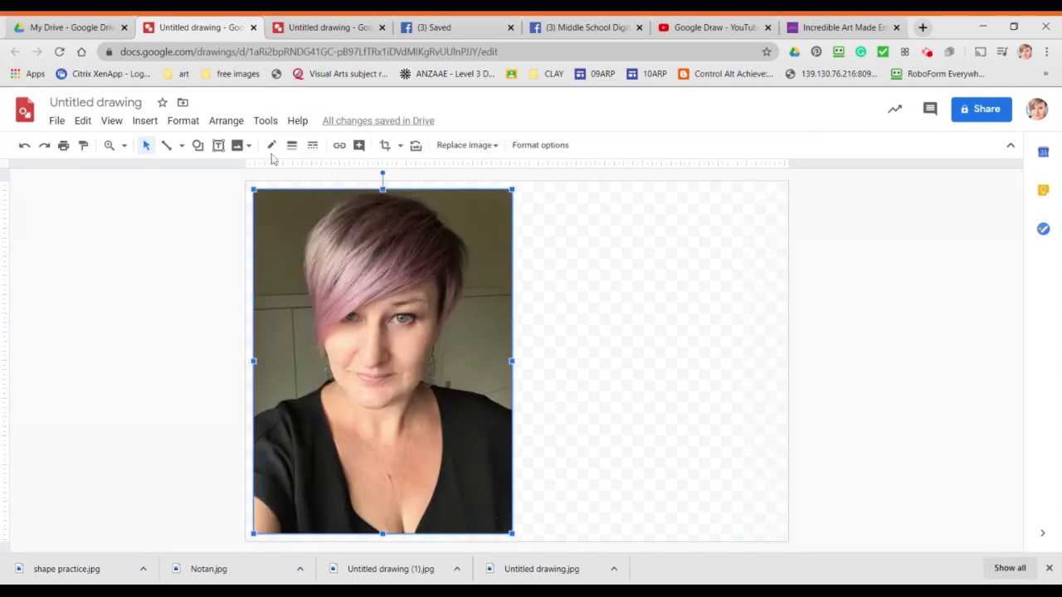
Crop the portrait photo at the bottom and on both sides to frame the head and shoulders.
click(385, 145)
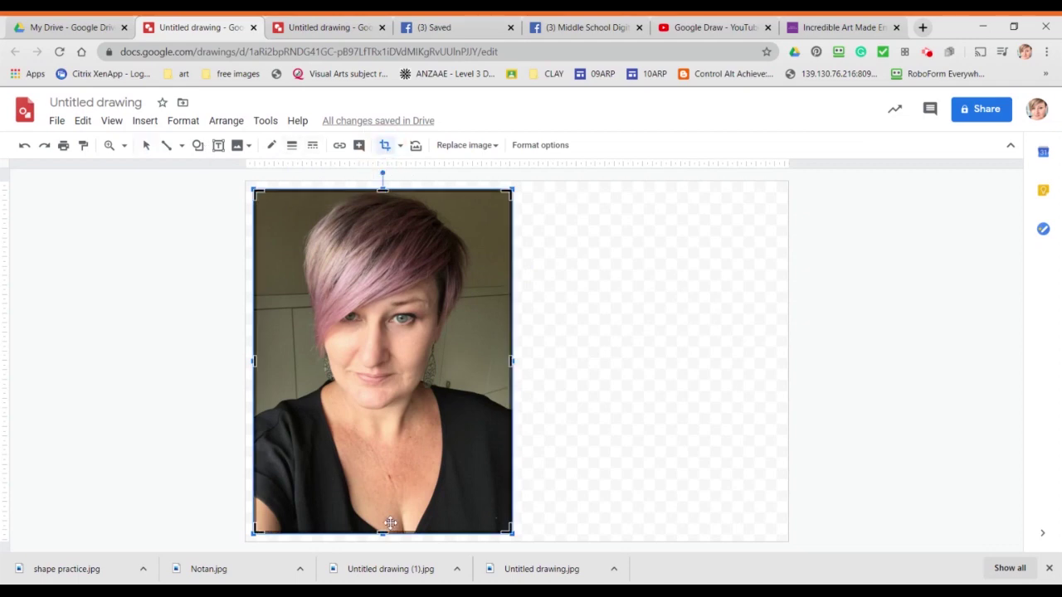
drag(383, 531, 373, 460)
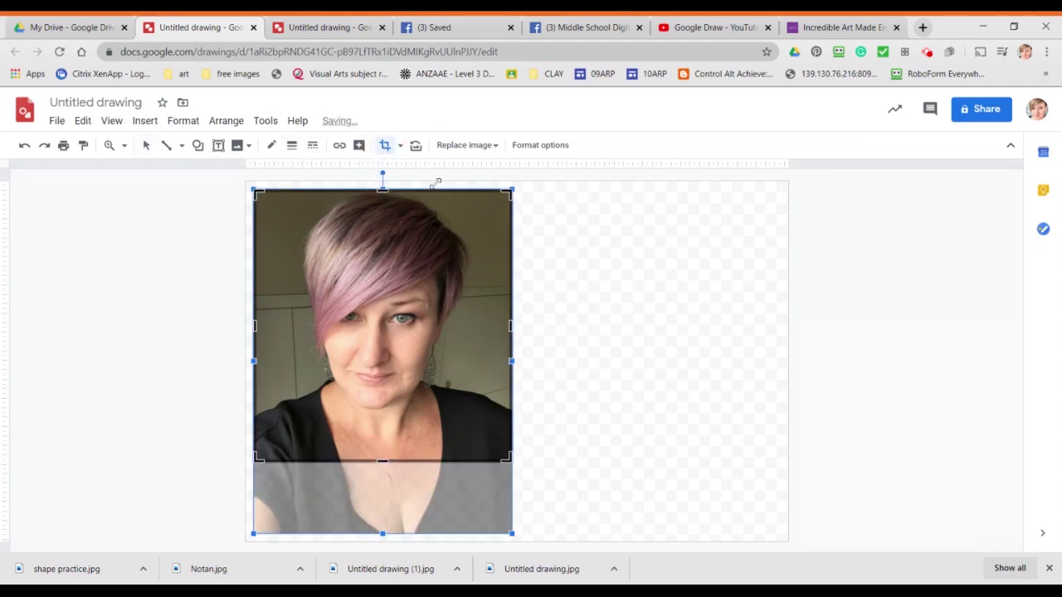
drag(257, 192, 287, 188)
drag(509, 192, 478, 189)
key(Return)
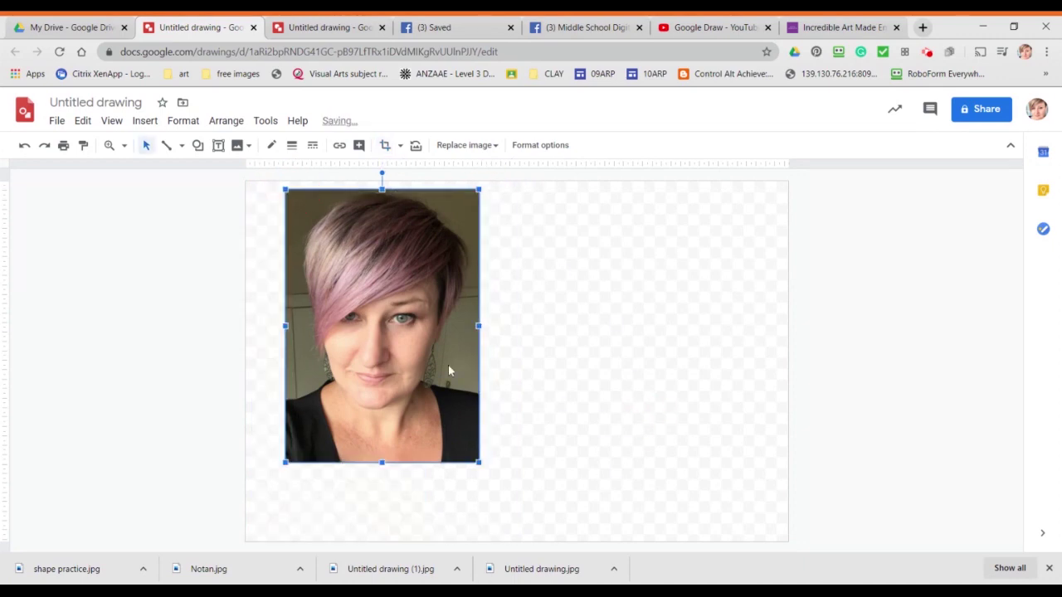
Enlarge the cropped portrait proportionally until it spans the full height of the canvas.
click(83, 120)
click(514, 208)
click(322, 439)
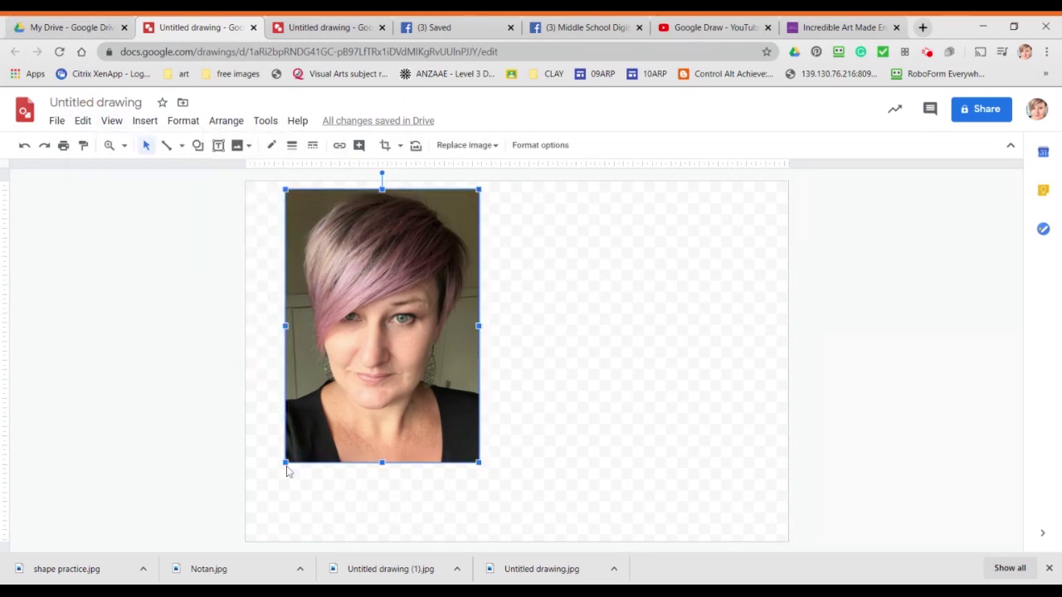
drag(285, 462, 226, 518)
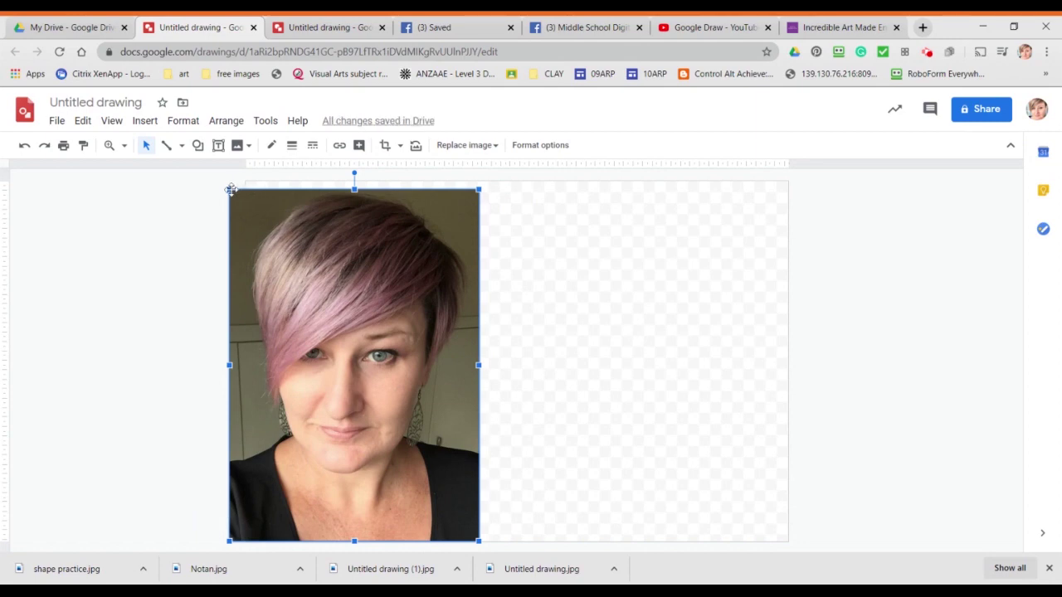
drag(229, 189, 220, 178)
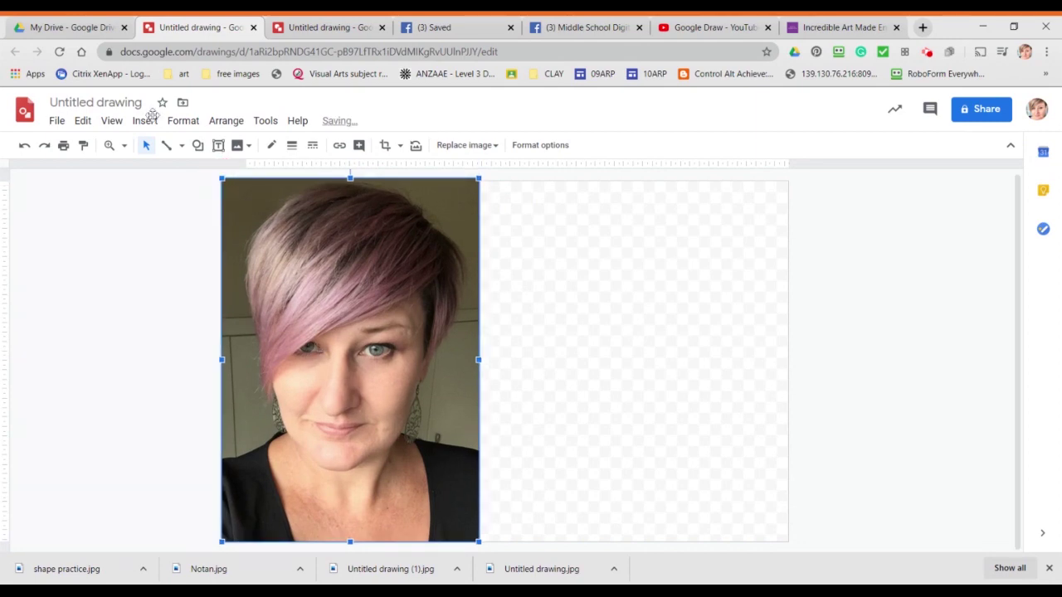
Make a copy of the portrait and place it beside the original on the right half of the canvas.
click(82, 120)
click(135, 225)
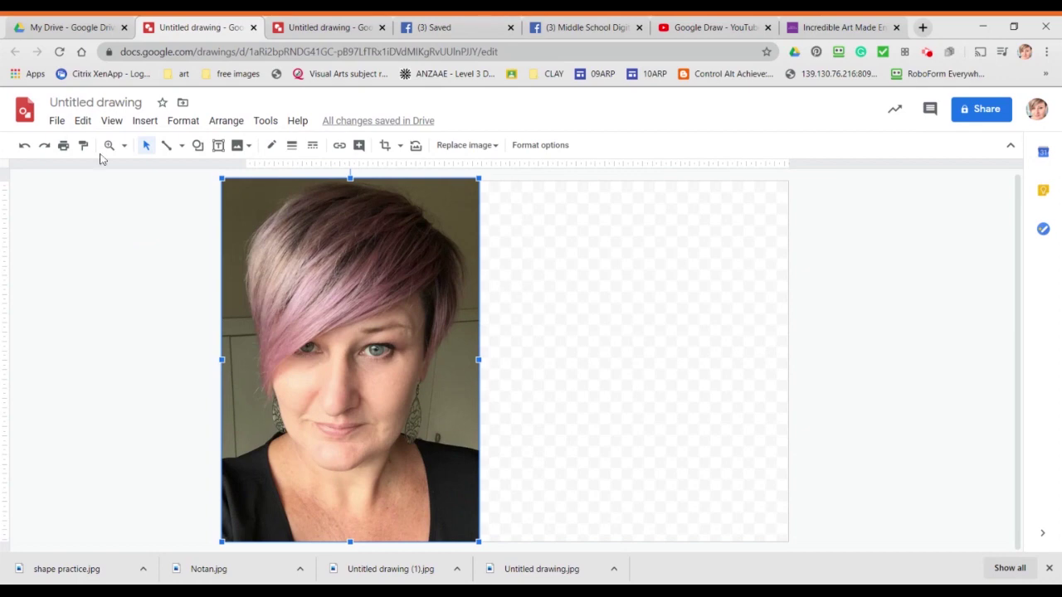
click(83, 121)
click(138, 245)
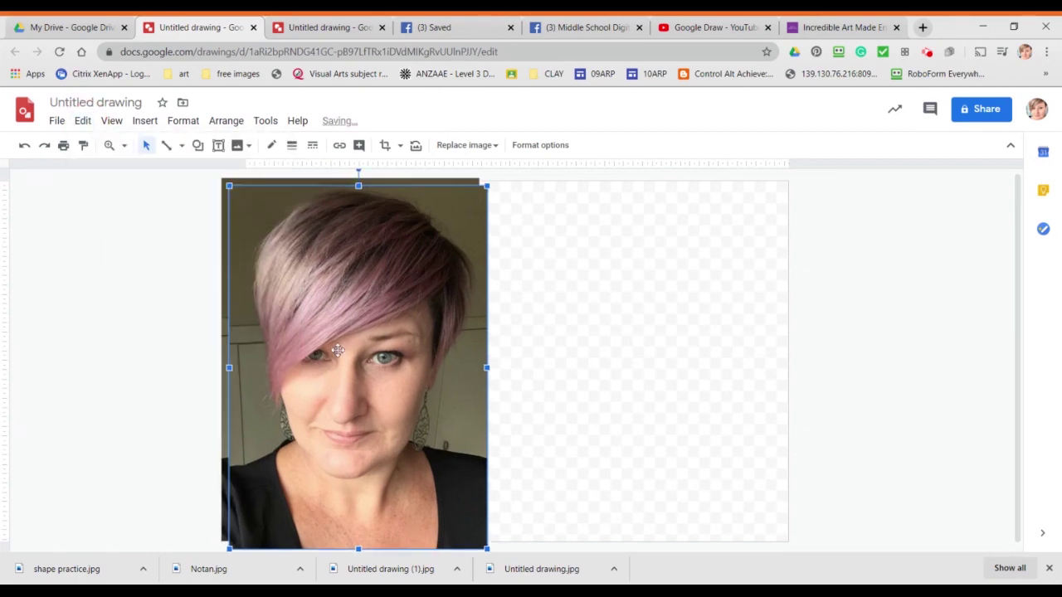
drag(339, 350, 620, 348)
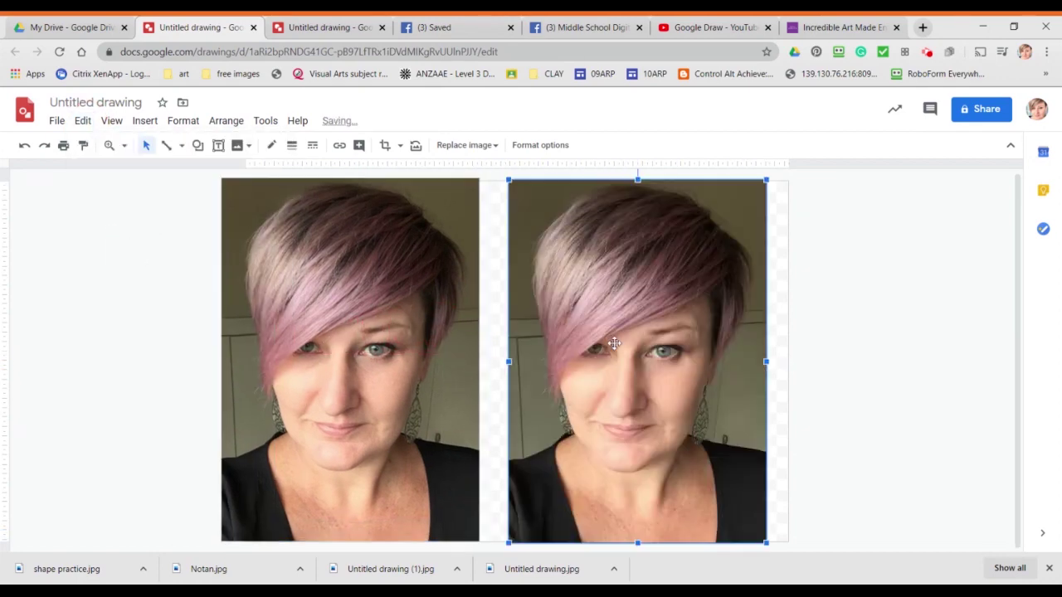
click(857, 427)
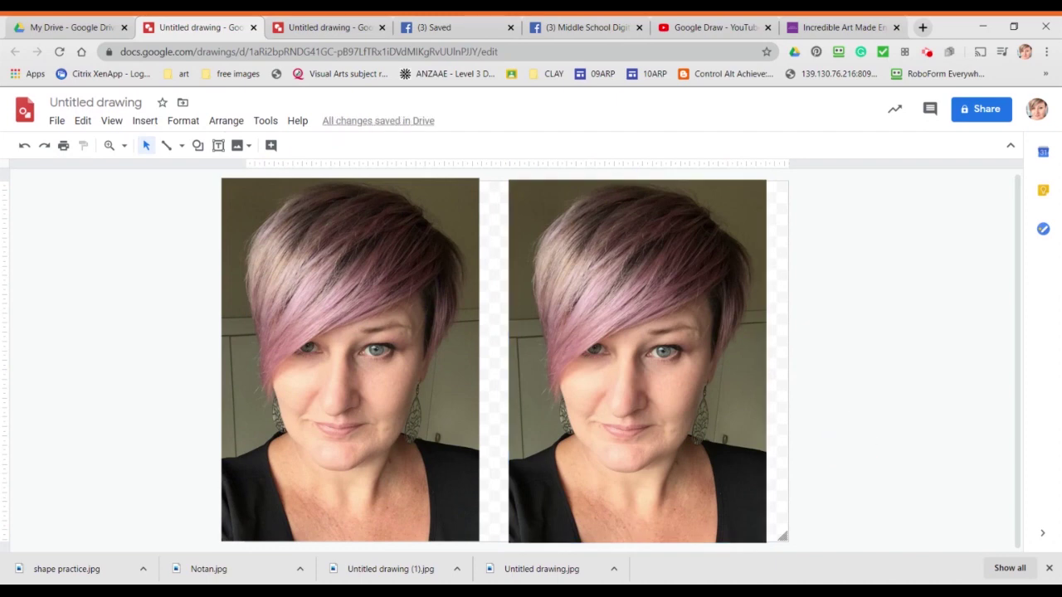
Trace the outline of the head and shoulders on the original photo as one closed Polyline shape.
click(165, 146)
click(181, 146)
click(199, 279)
click(300, 189)
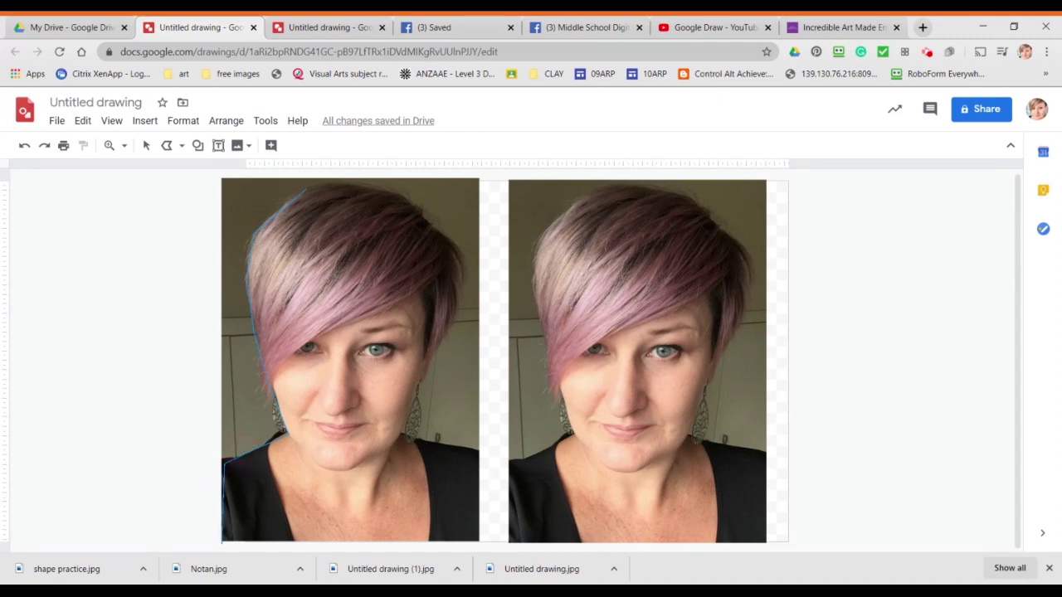
click(222, 537)
click(320, 540)
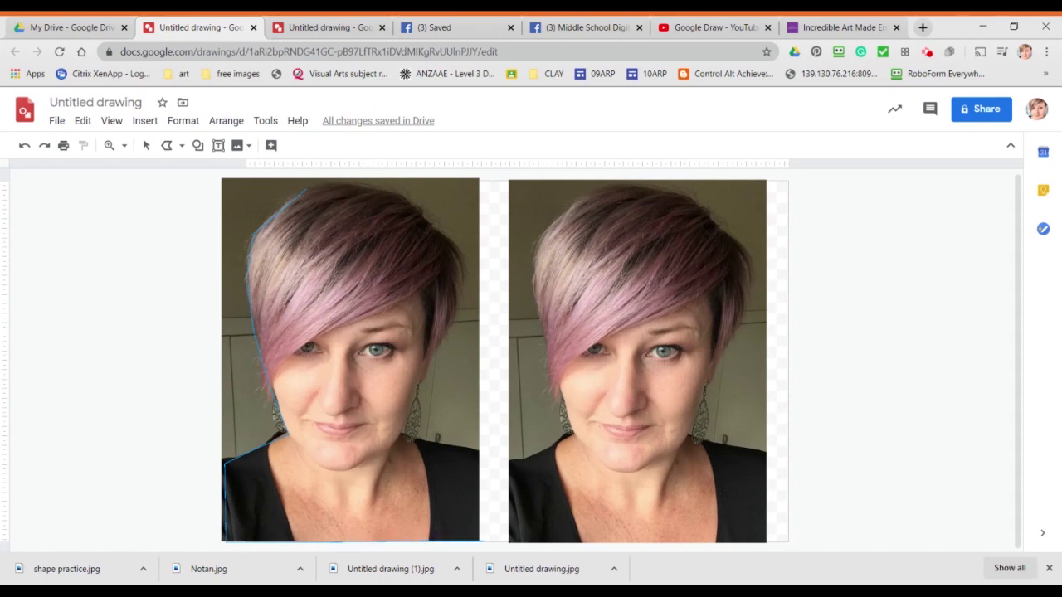
click(479, 539)
click(406, 436)
click(419, 383)
click(459, 310)
click(449, 247)
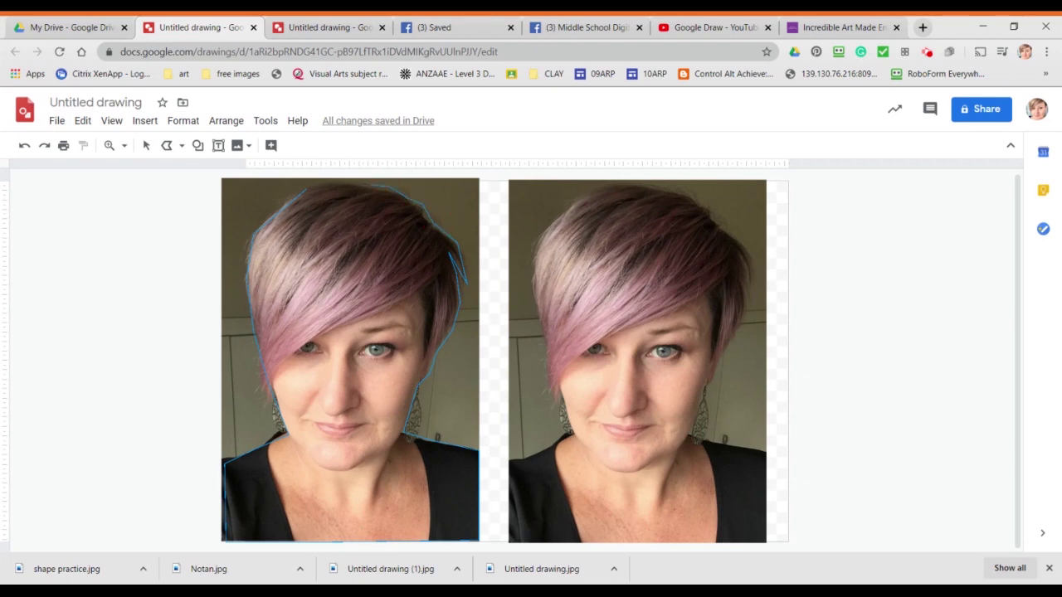
click(302, 186)
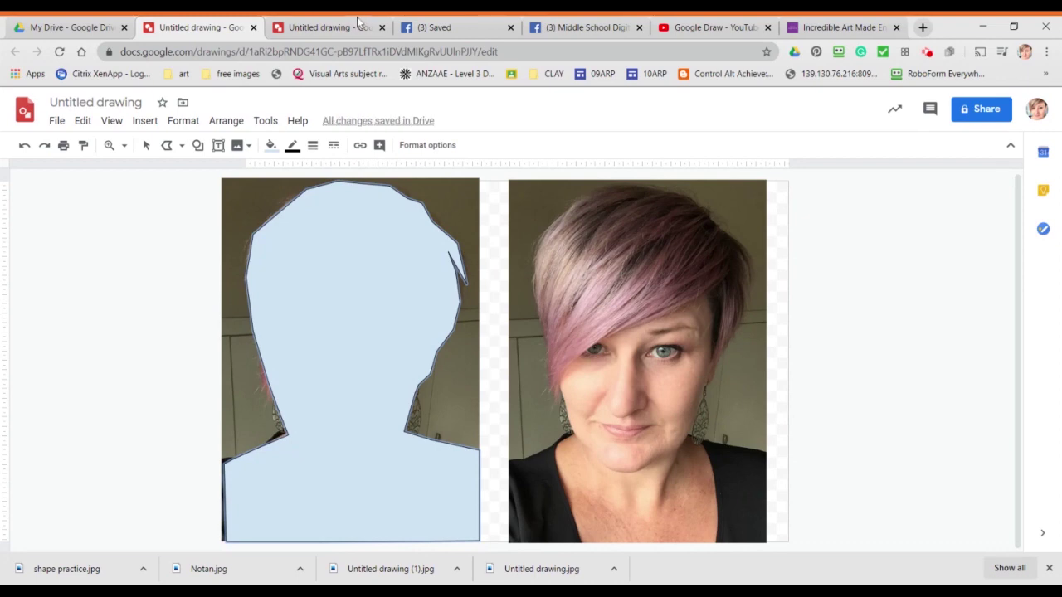
Move the traced silhouette onto the duplicate photo so that it lines up with the figure.
click(144, 146)
click(358, 309)
drag(357, 309, 642, 310)
click(616, 308)
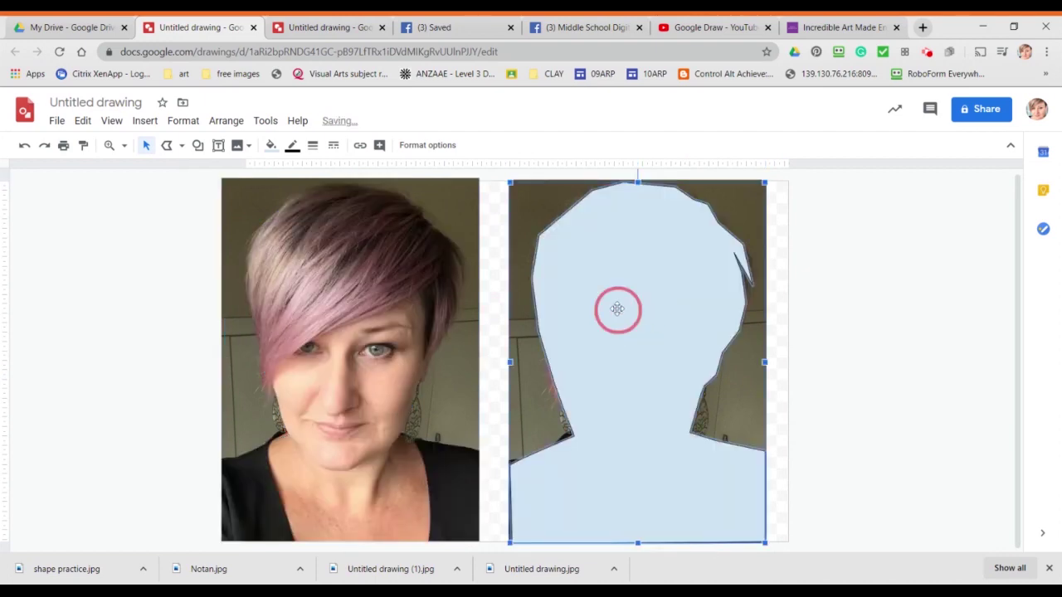
Adjust the silhouette's outline points at the left bottom corner, shoulder and neck to match the photo's edges.
double_click(550, 366)
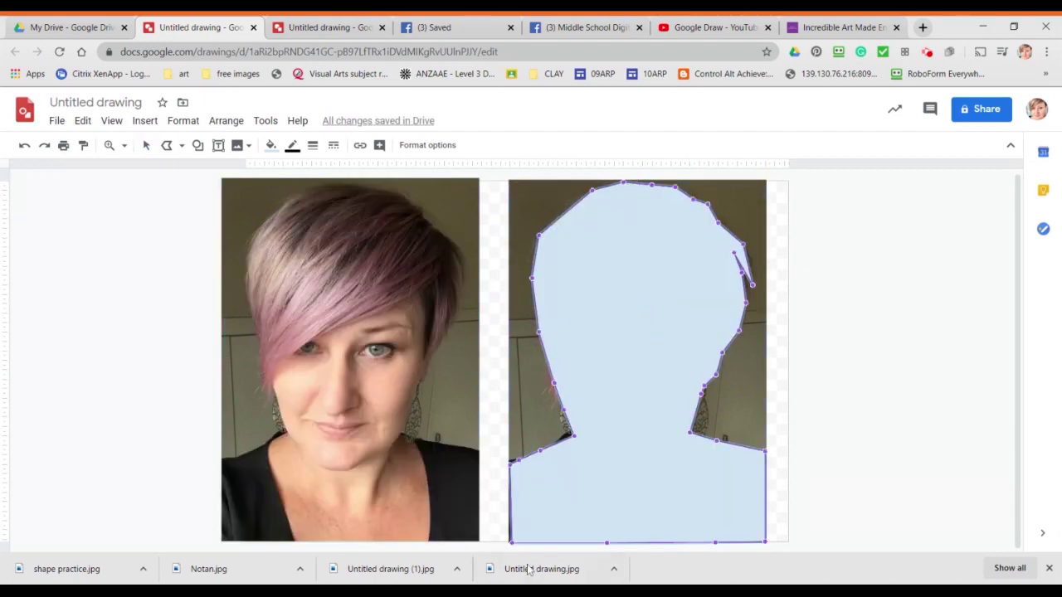
drag(511, 544, 508, 544)
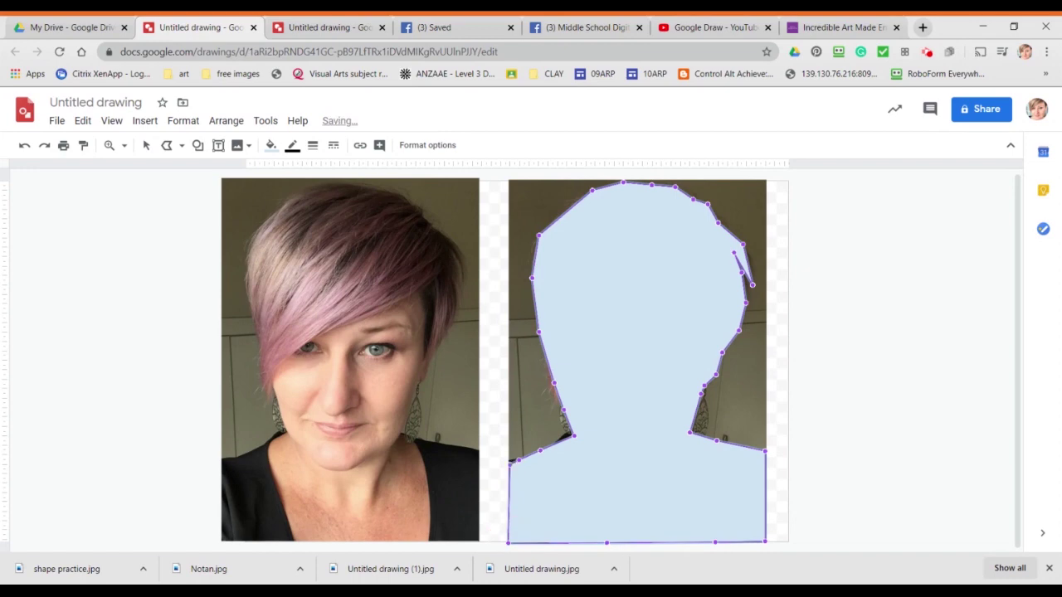
drag(511, 462, 507, 459)
drag(572, 435, 569, 432)
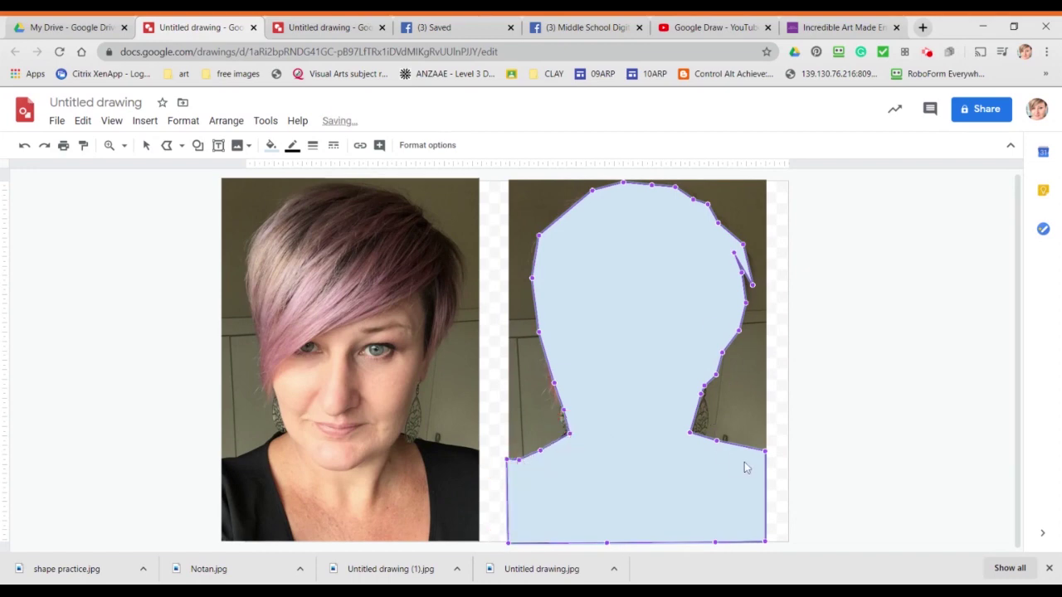
key(Escape)
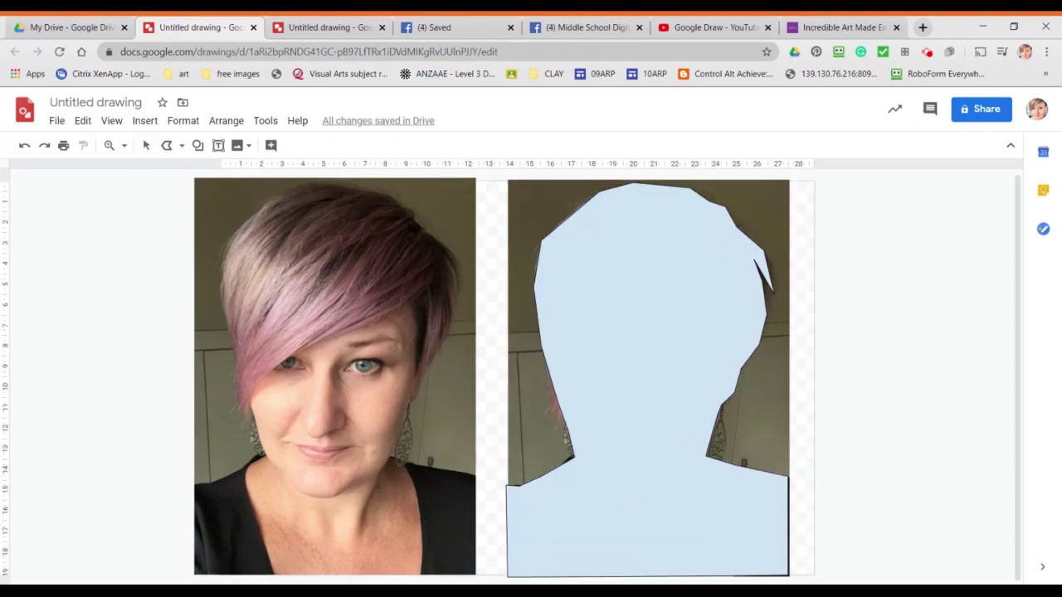
Trace the left part of the black shirt on the original photo as a closed polyline and fill it purple.
click(262, 454)
click(233, 472)
click(194, 486)
click(195, 574)
click(274, 573)
click(259, 456)
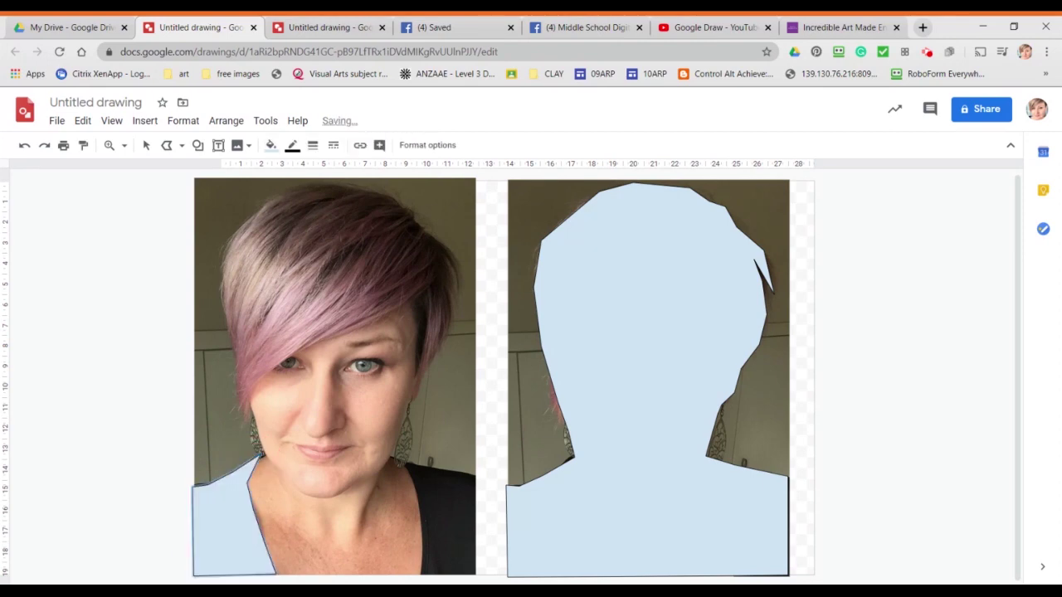
click(271, 145)
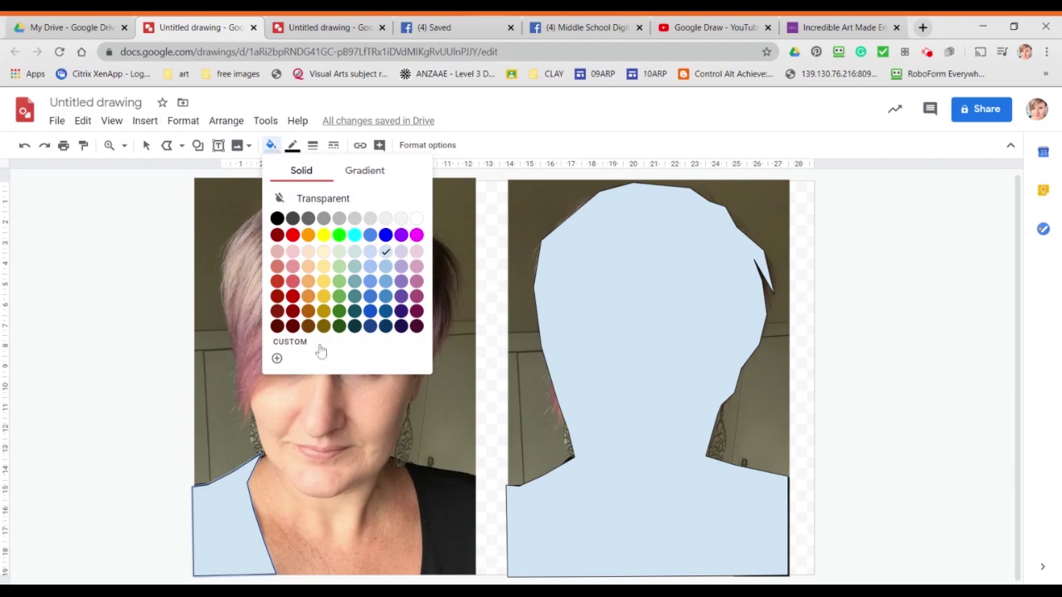
click(401, 298)
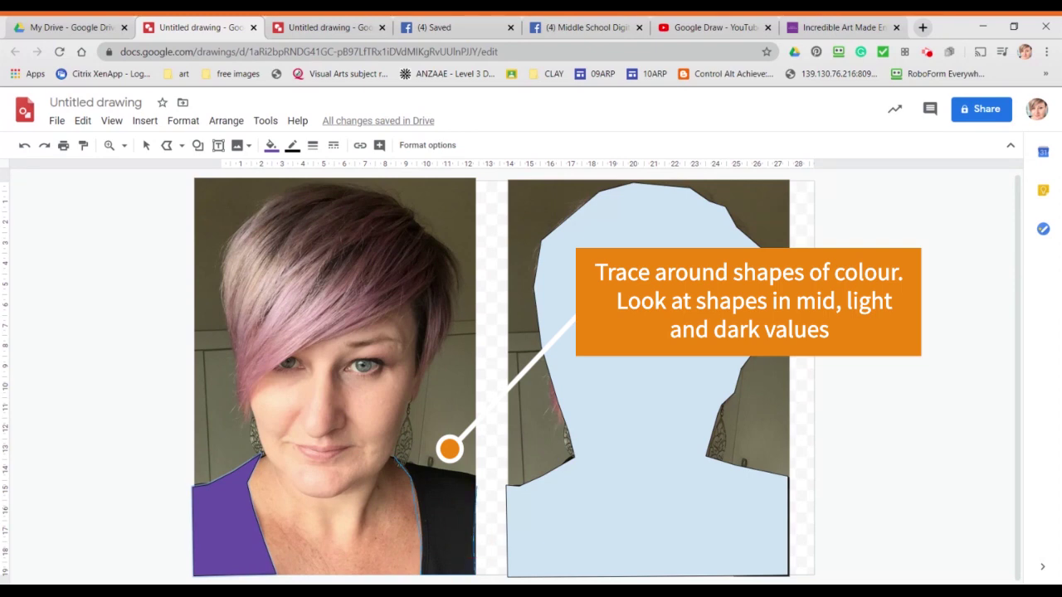
Finish tracing the right part of the shirt in purple and move the shape onto the silhouette's right shoulder.
click(397, 458)
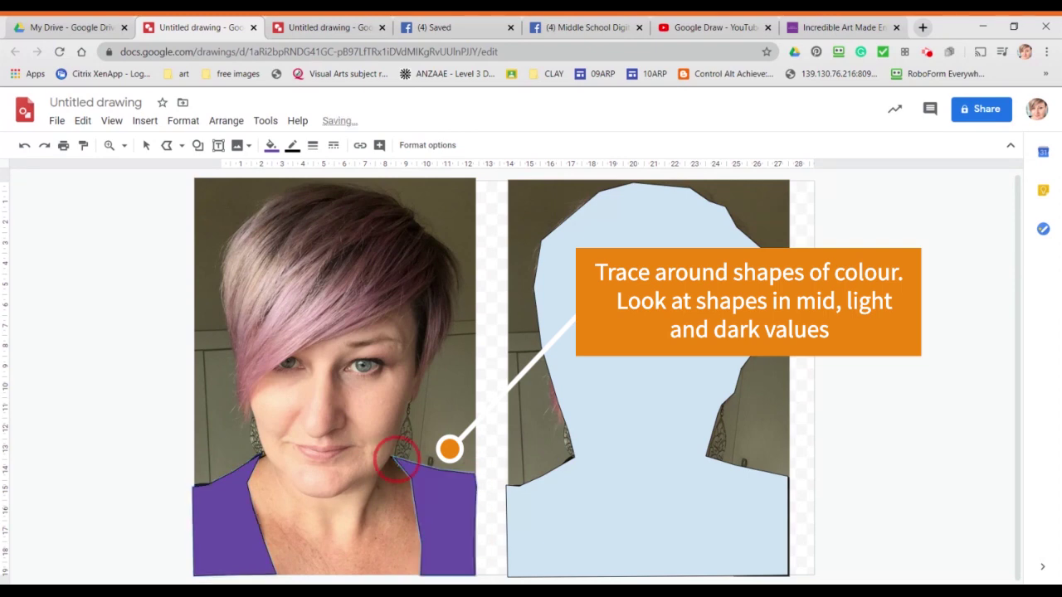
click(146, 145)
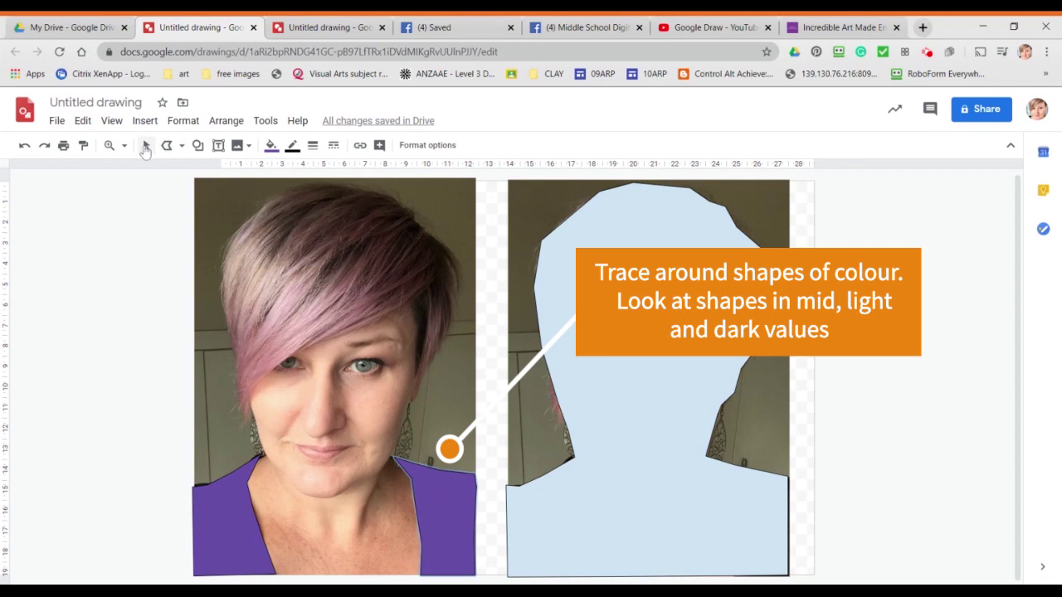
click(446, 524)
drag(445, 523, 790, 540)
Edit the points of the right purple shirt piece so its outer and bottom edges fit the silhouette.
right_click(752, 526)
double_click(761, 550)
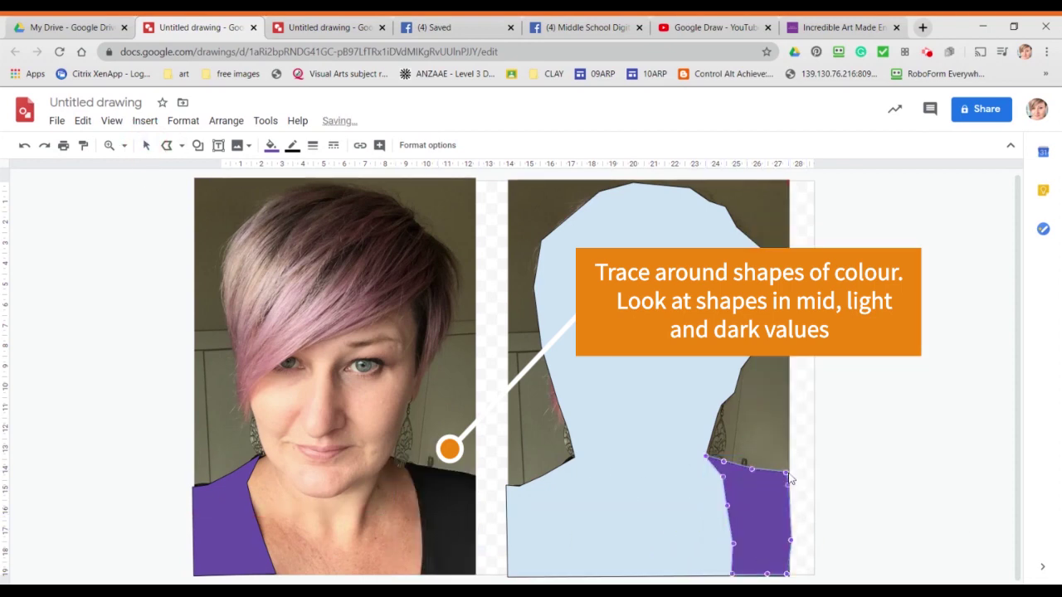
drag(786, 473, 791, 476)
drag(768, 581, 767, 576)
Move the left purple shirt piece onto the silhouette's left shoulder and adjust its outline points.
click(146, 145)
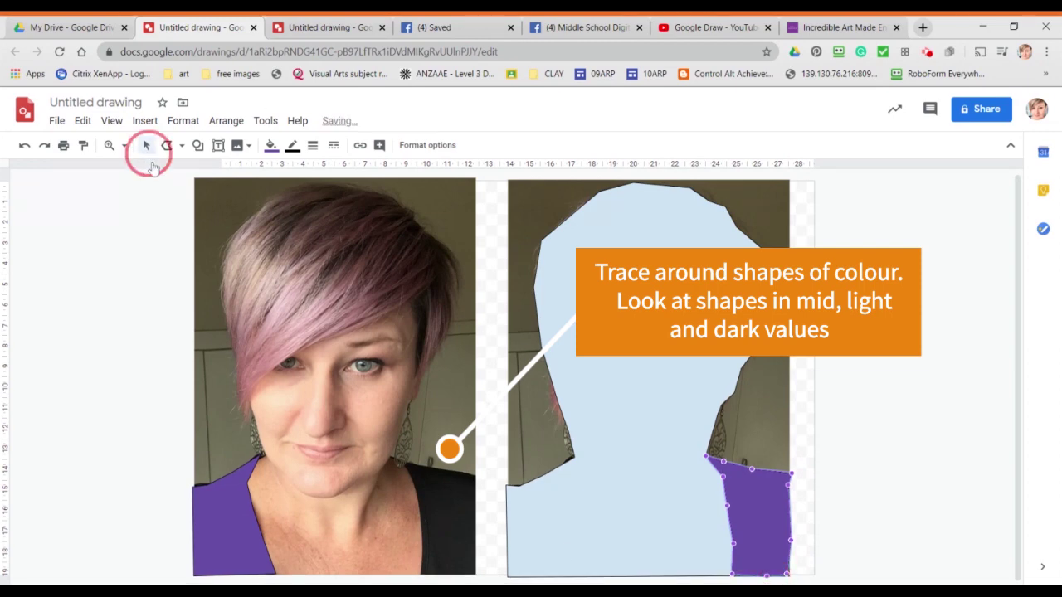
drag(239, 545, 556, 549)
drag(518, 501, 517, 502)
double_click(518, 506)
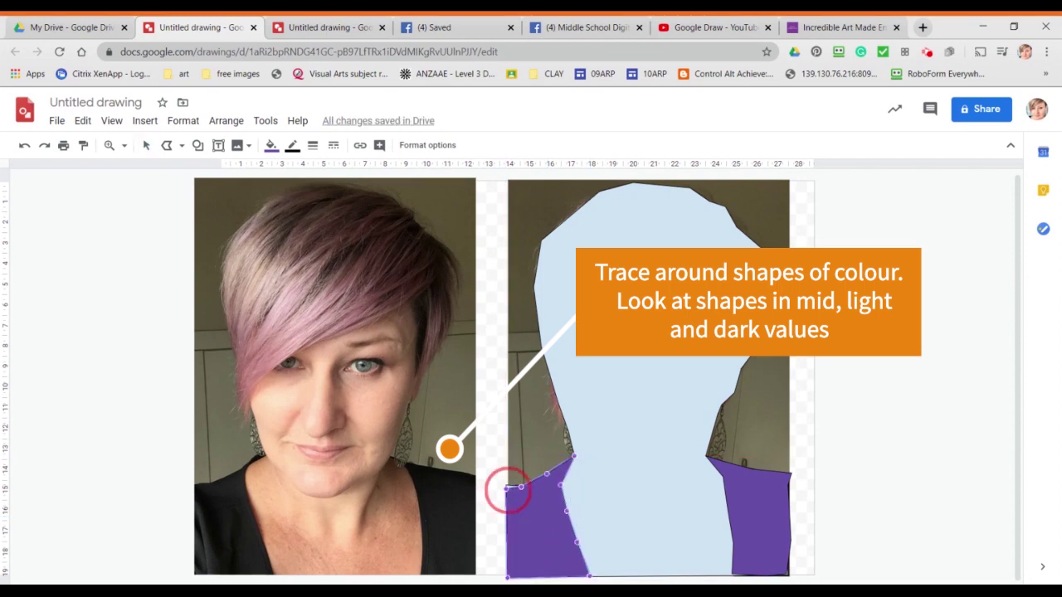
Trace the strip along the neckline and right shoulder of the shirt on the original photo and fill it dark purple.
click(168, 146)
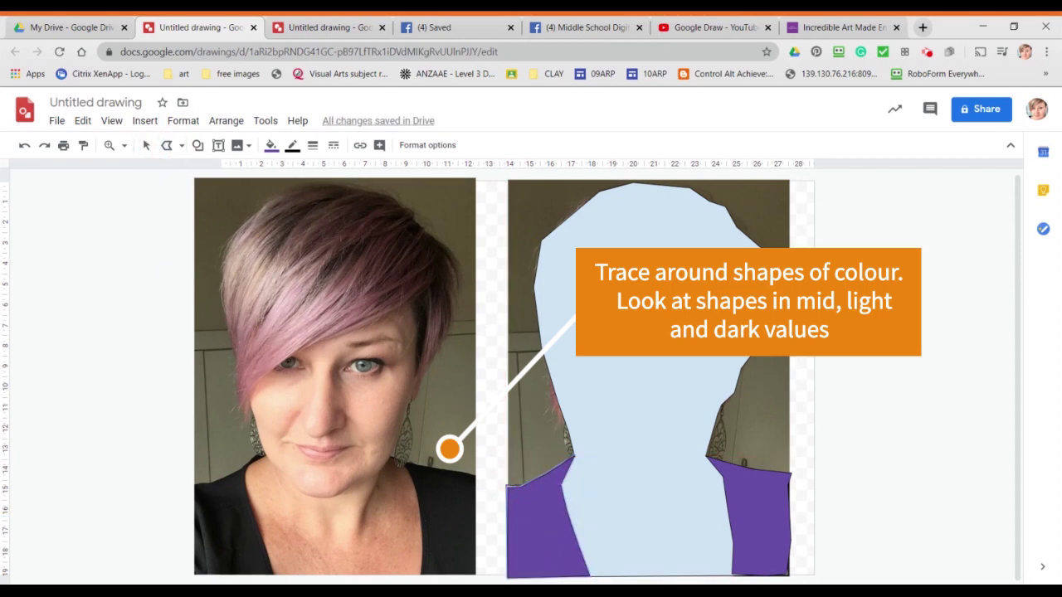
click(475, 482)
click(429, 482)
click(441, 572)
click(410, 477)
click(408, 463)
click(474, 475)
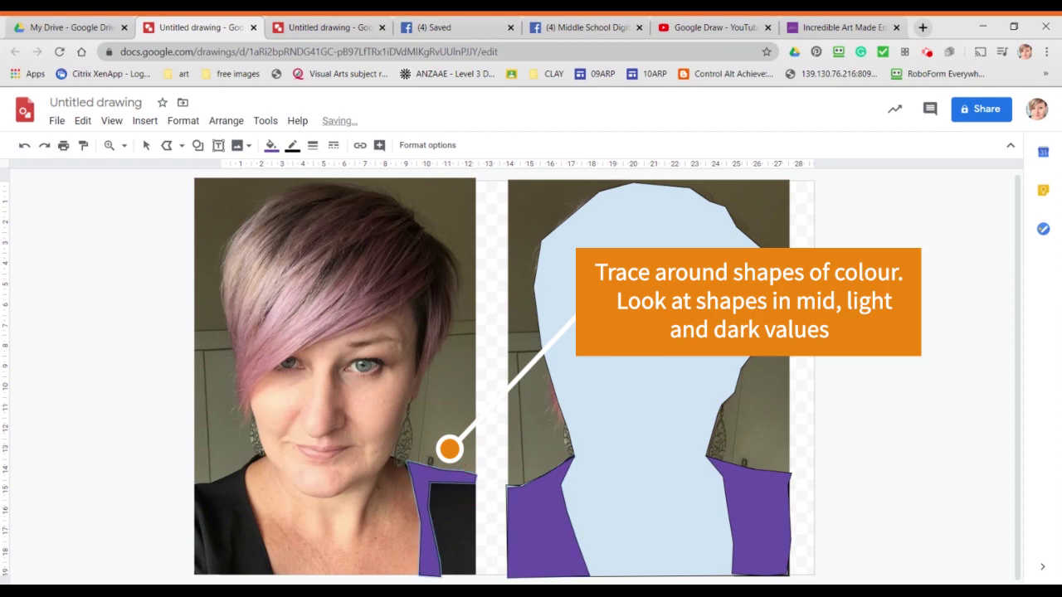
click(271, 146)
click(396, 319)
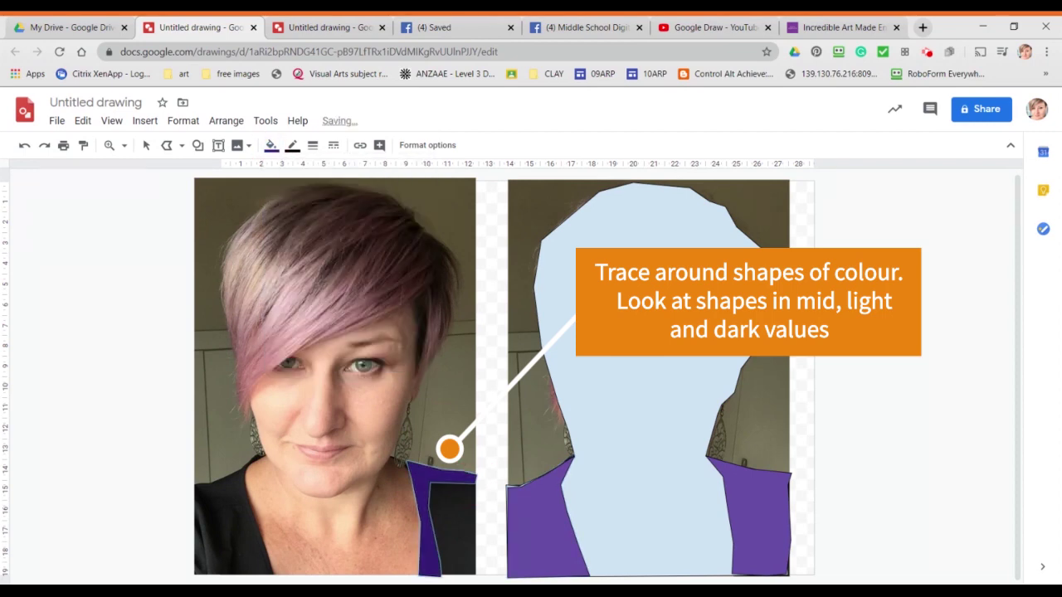
Trace a narrow dark purple shape over the sleeve area of the left shoulder on the original photo.
click(197, 486)
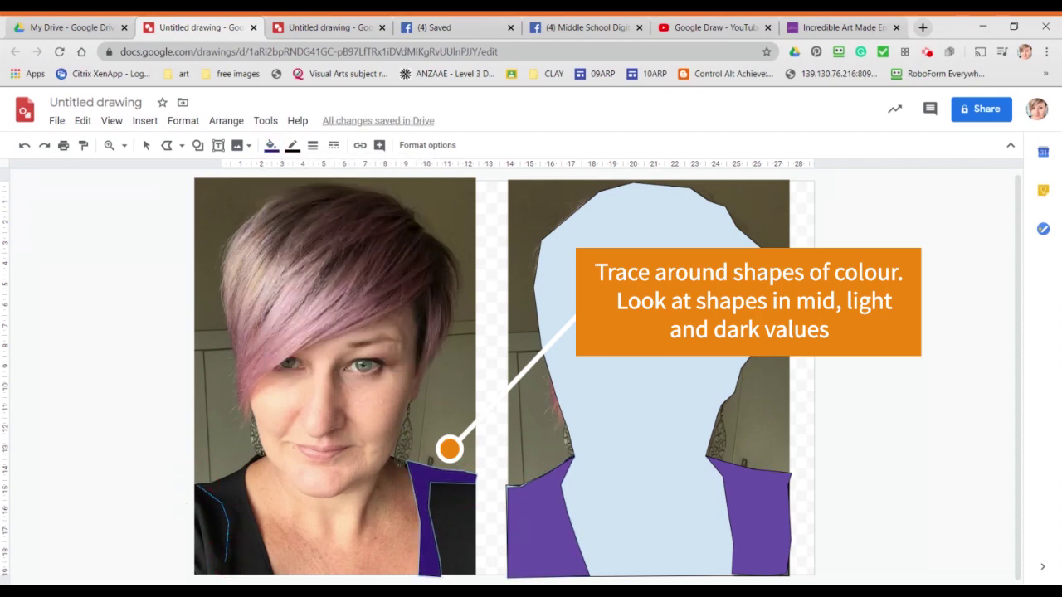
click(219, 560)
click(196, 485)
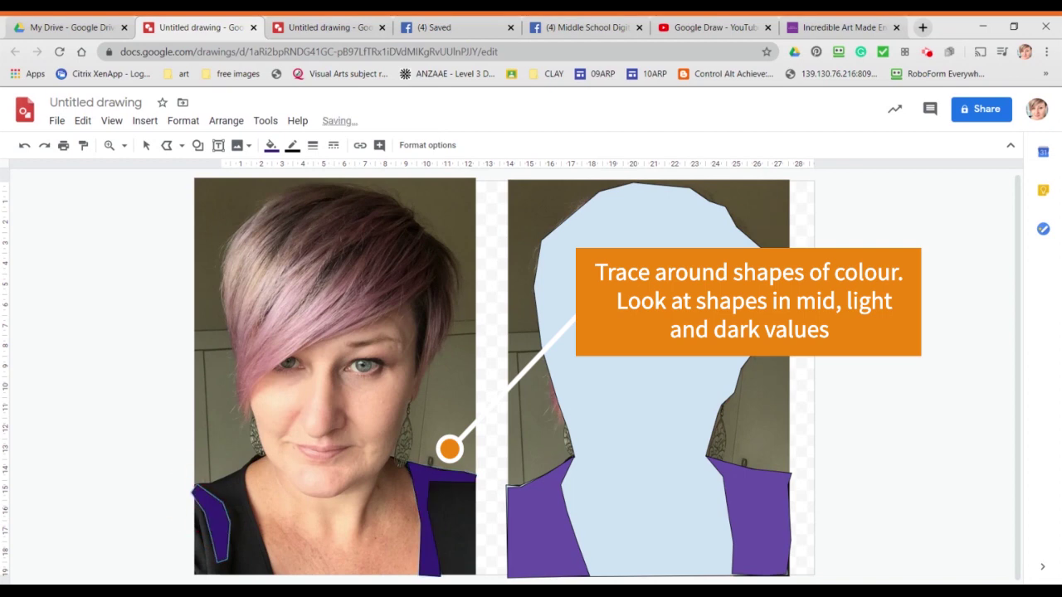
Trace two more narrow dark purple shapes over the left sleeve folds on the original photo.
click(238, 572)
click(246, 535)
click(243, 516)
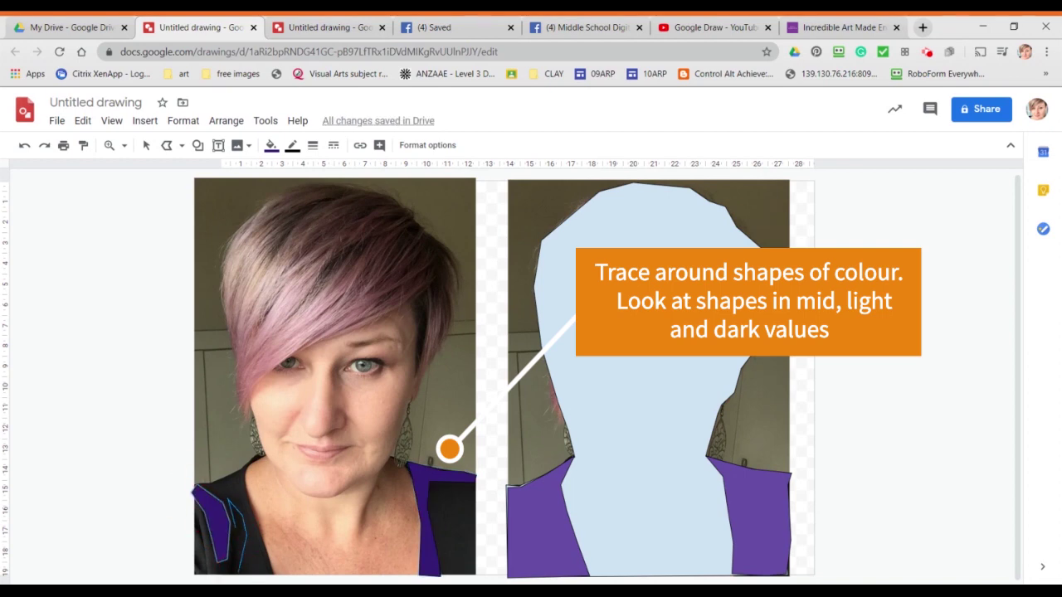
click(228, 498)
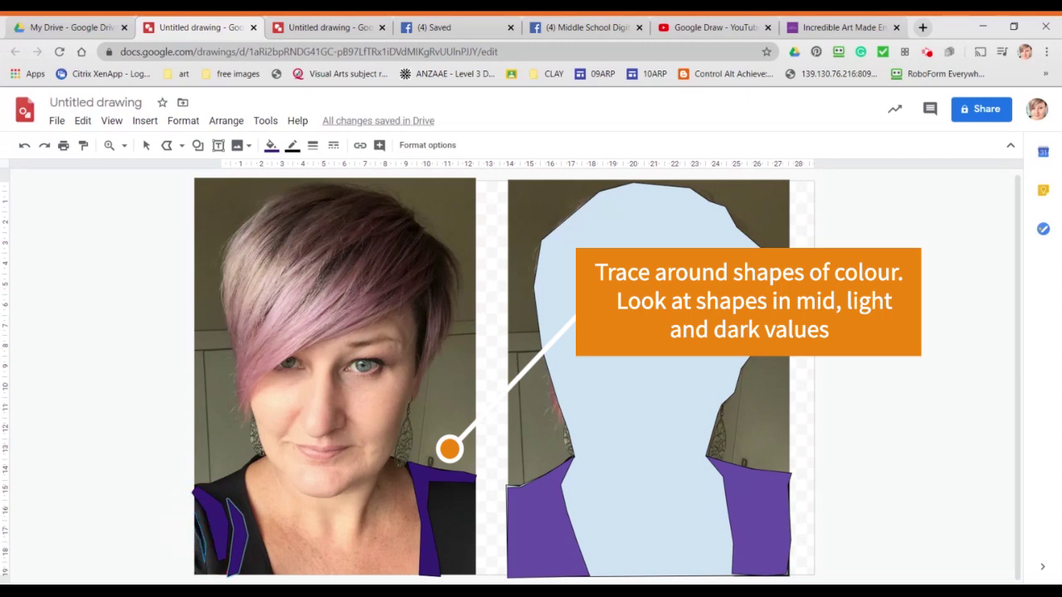
double_click(195, 533)
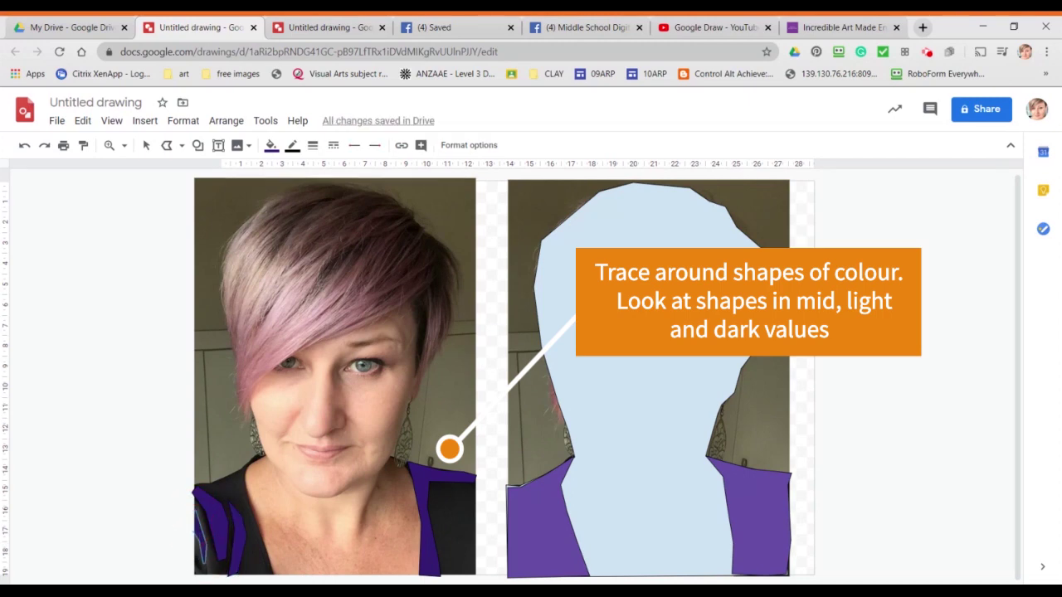
Select all the dark purple shirt shapes on the original photo and move them onto the silhouette's shirt.
click(146, 145)
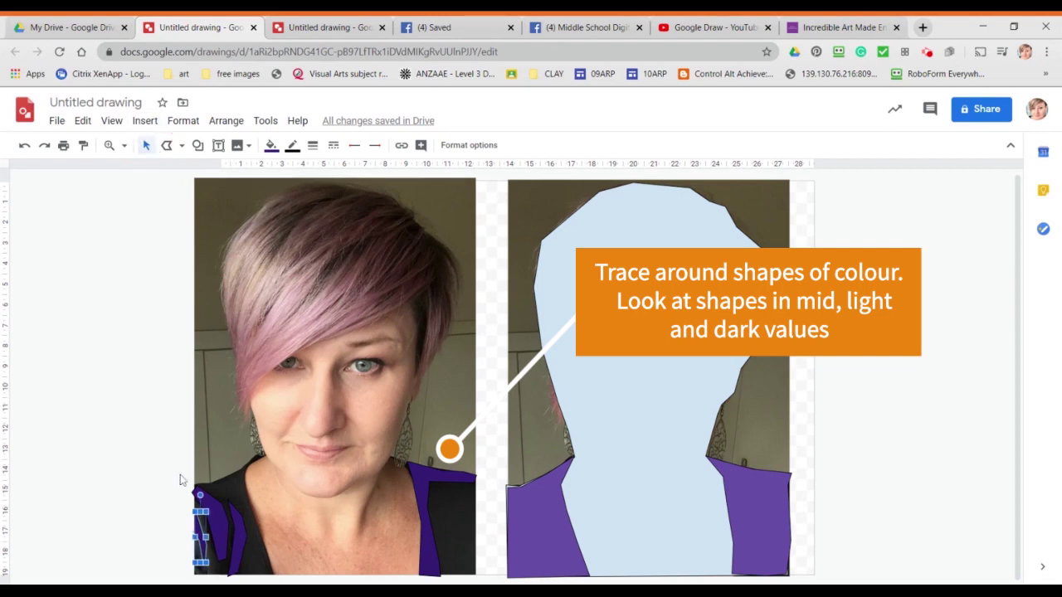
drag(162, 463, 484, 577)
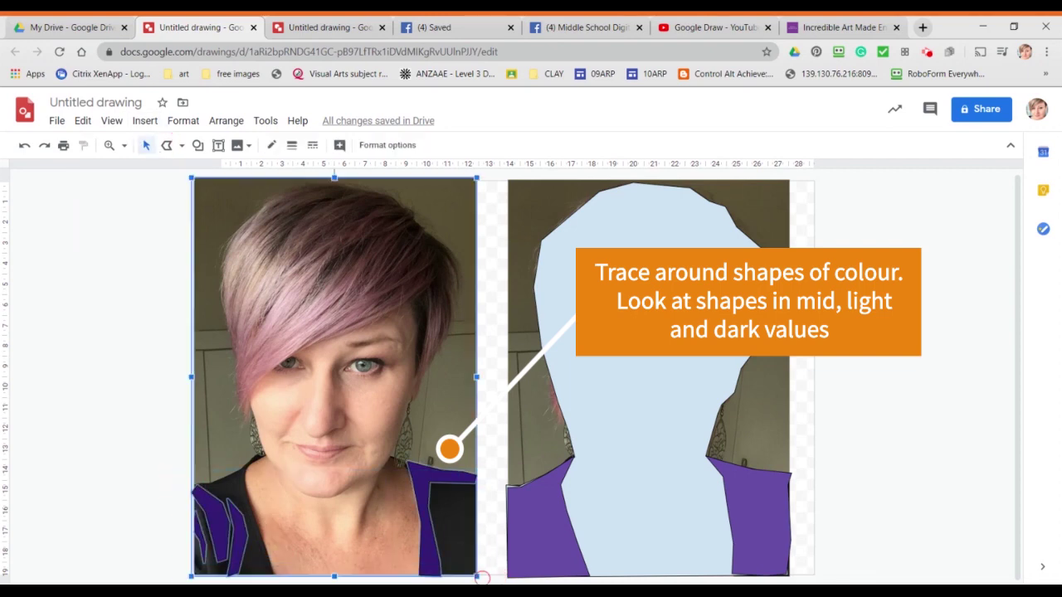
drag(383, 532, 737, 535)
key(Up)
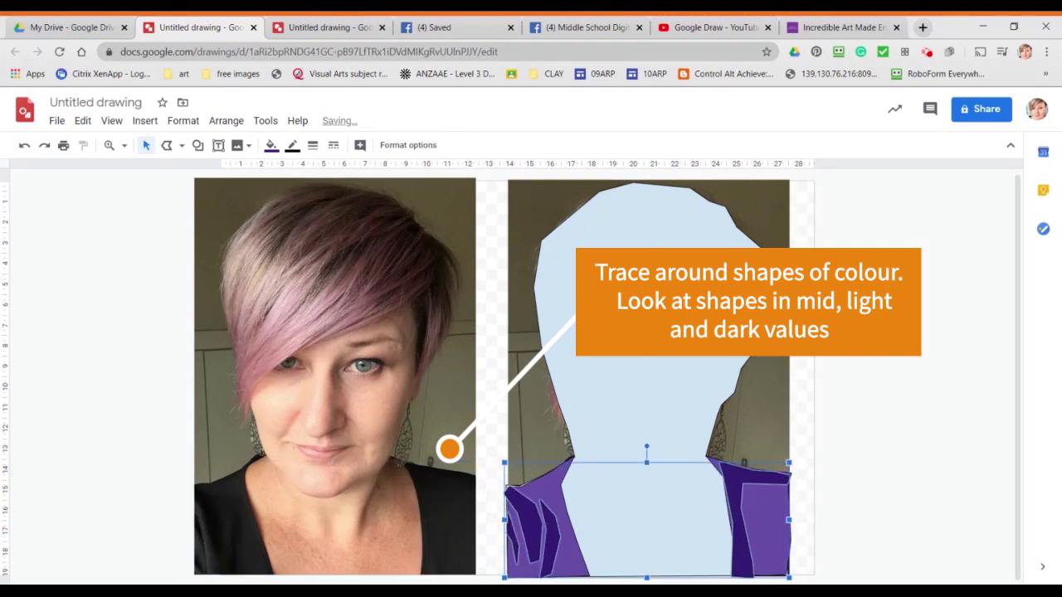
Edit the points of the right dark purple strip so its collar tip and inner edge fit the silhouette's neckline.
click(744, 505)
double_click(728, 471)
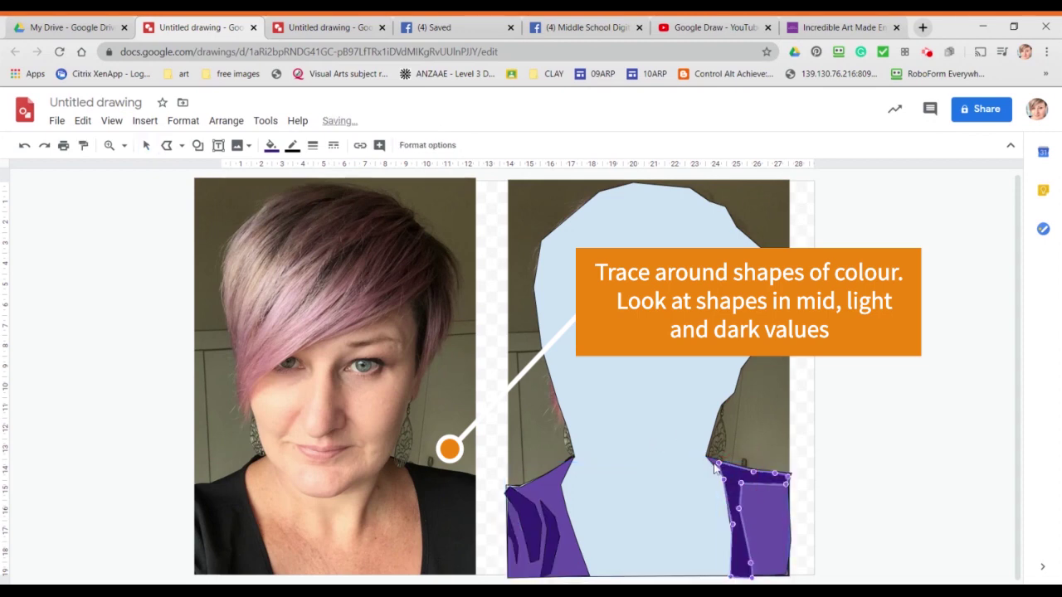
drag(719, 464, 705, 457)
drag(731, 525, 729, 528)
double_click(513, 496)
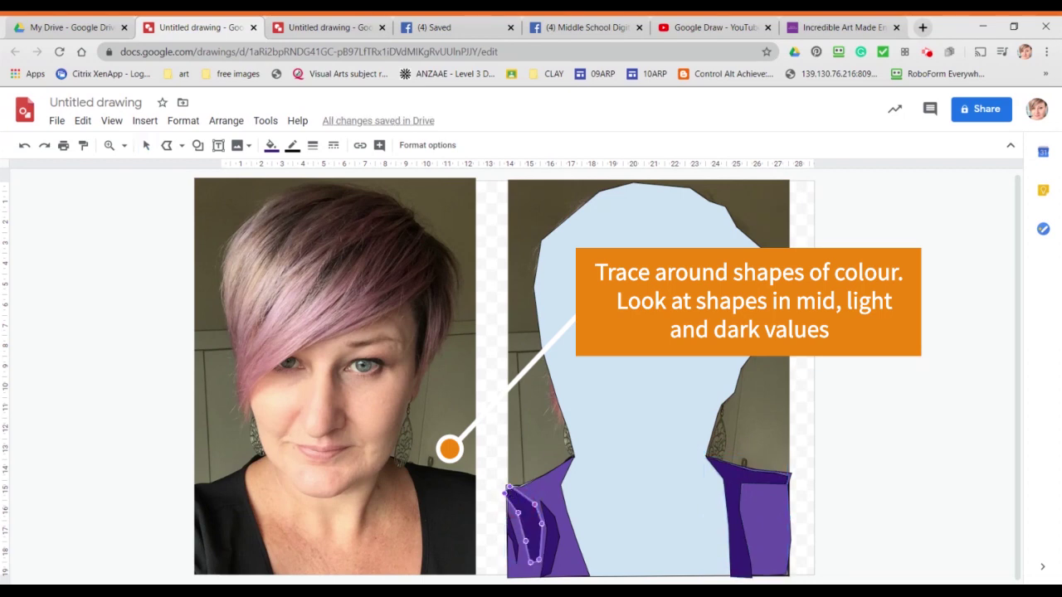
click(585, 478)
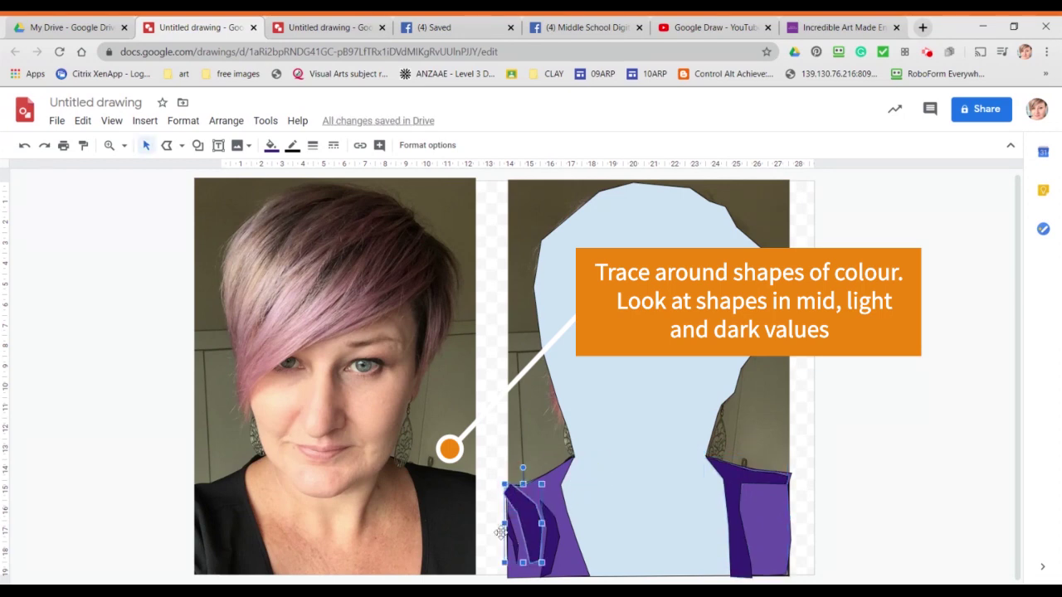
Trace a narrow highlight along the outer left sleeve on the original photo and fill it light purple.
click(166, 147)
click(191, 502)
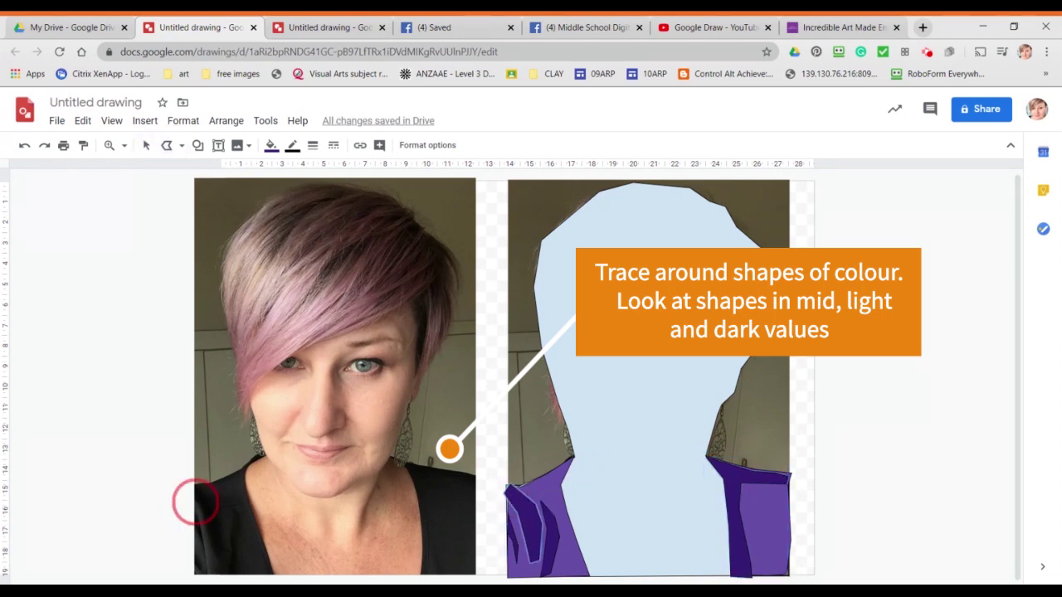
click(225, 568)
click(209, 571)
click(190, 505)
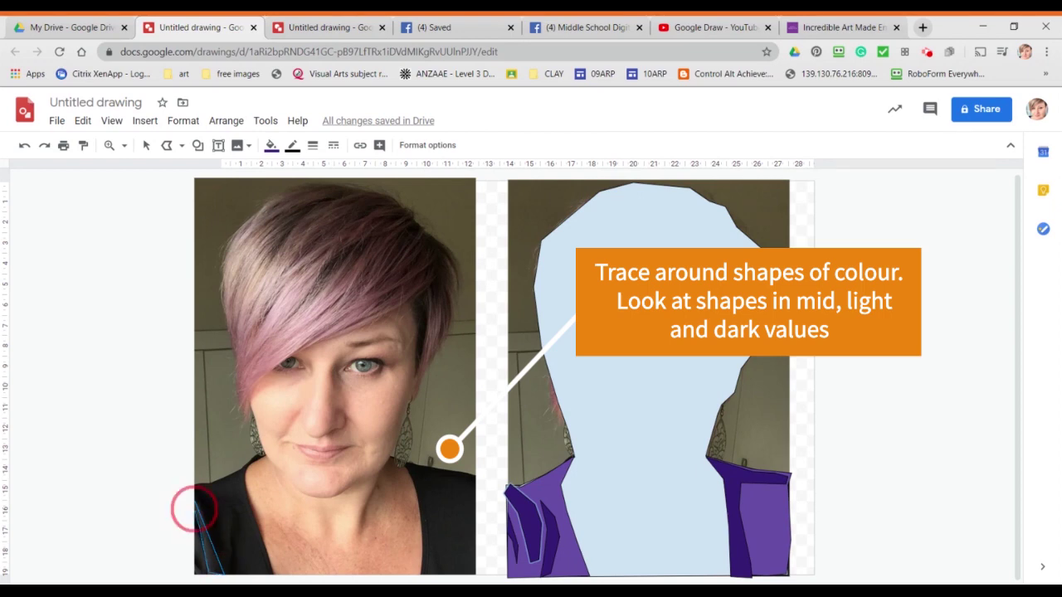
click(193, 501)
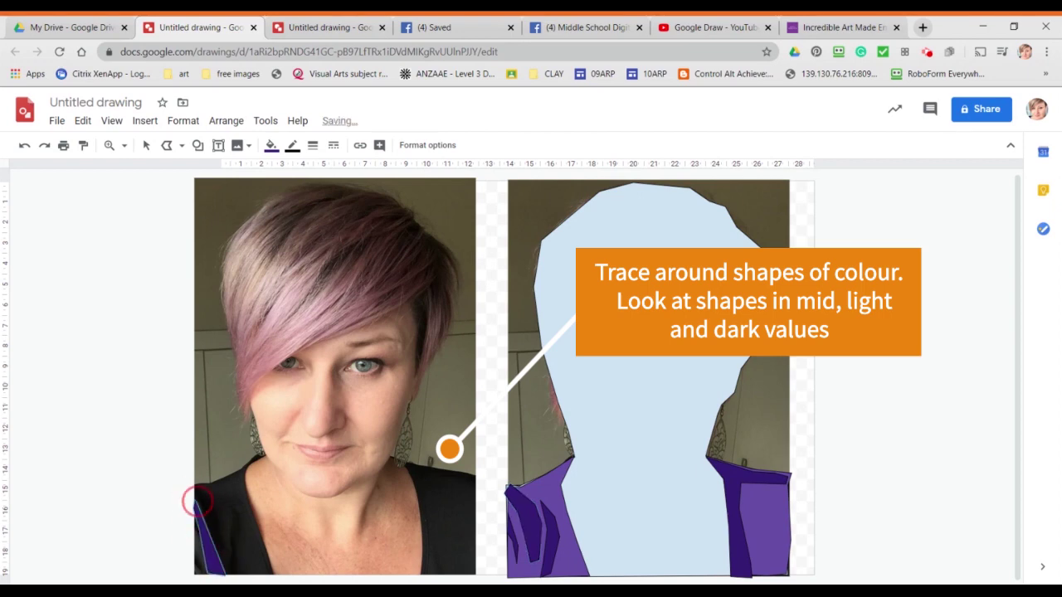
click(271, 146)
click(402, 287)
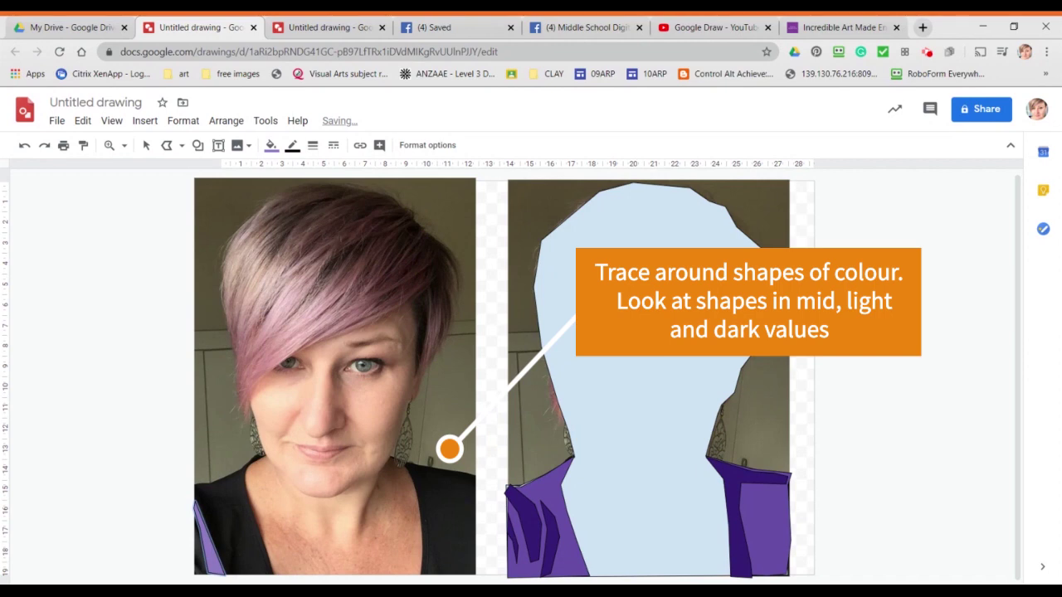
Trace a light purple highlight shape over the right side of the shirt on the original photo.
click(432, 483)
click(477, 495)
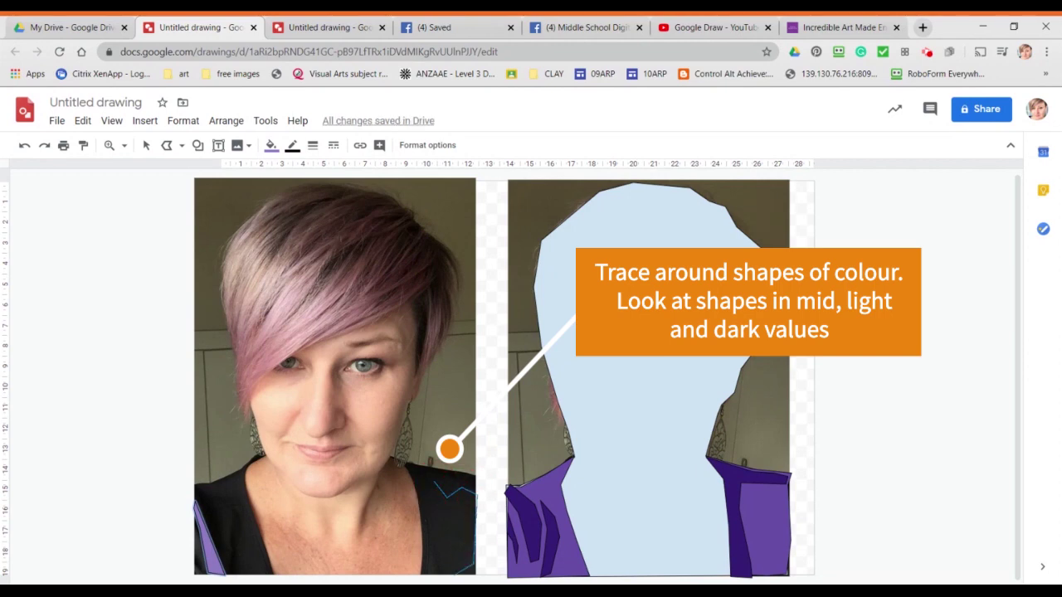
click(444, 539)
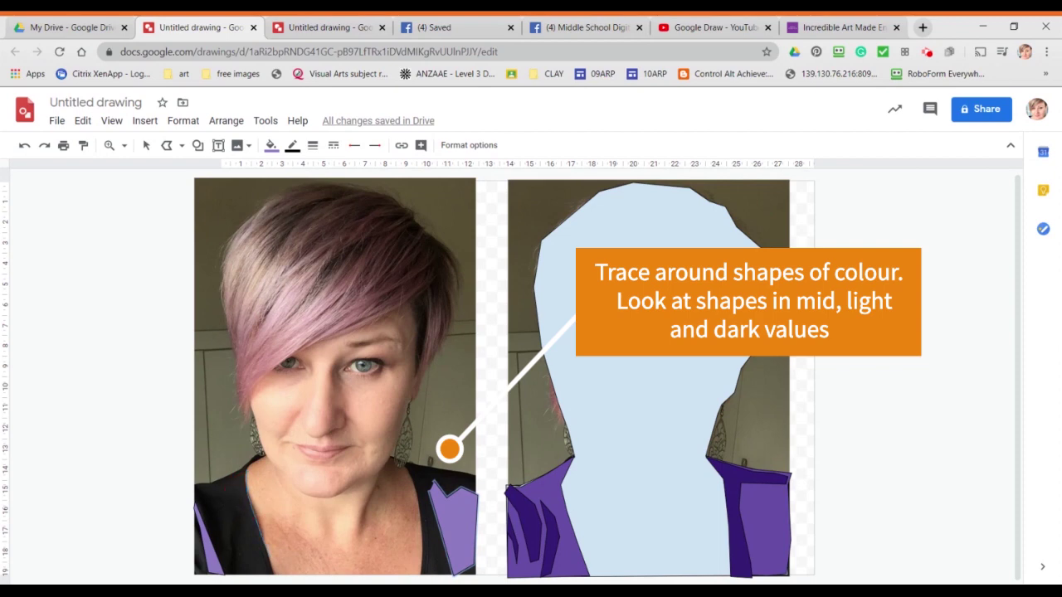
Trace a light purple strip along the left side of the shirt's neckline on the original photo.
click(274, 574)
key(ctrl+z)
click(242, 472)
Select the three light purple shapes together, move them onto the silhouette's shirt and nudge them sideways.
drag(189, 486, 494, 571)
click(459, 518)
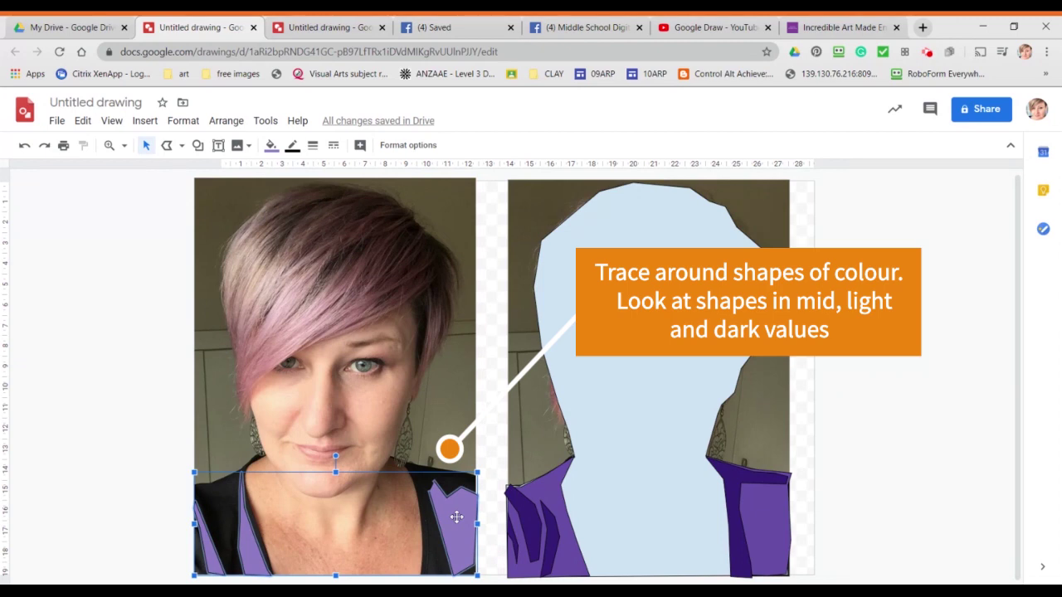
drag(457, 517, 767, 517)
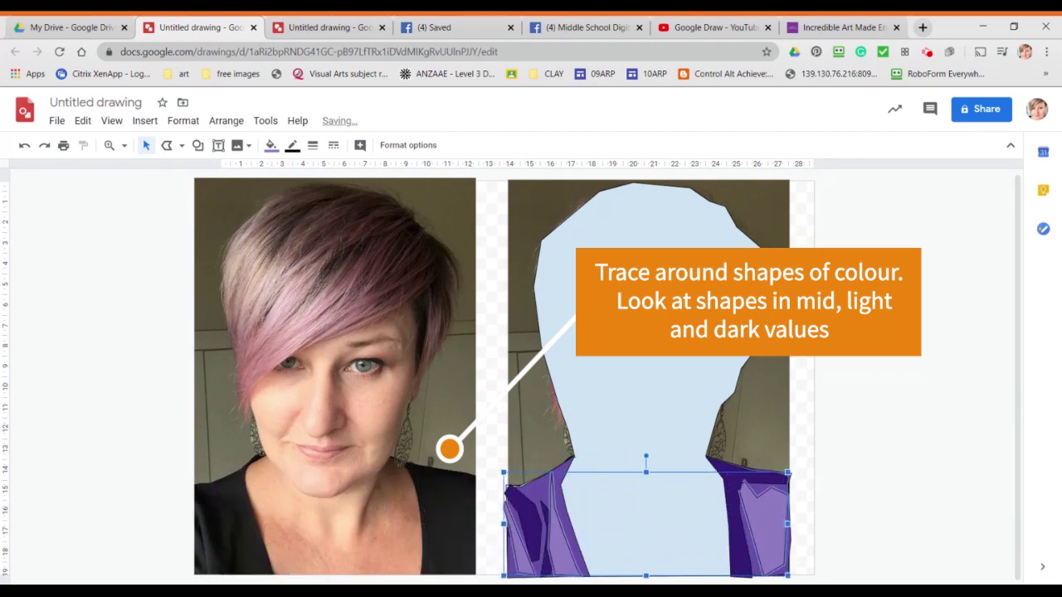
key(Right)
key(Right)
key(Left)
key(Right)
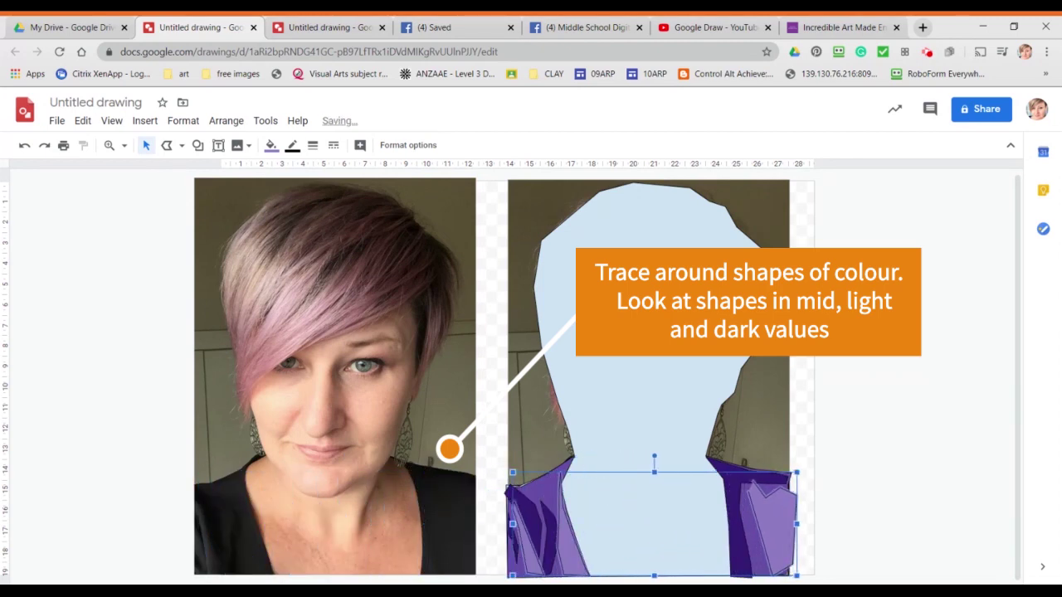
Reposition the light purple shapes individually so each fits within its shirt area on the silhouette.
click(760, 516)
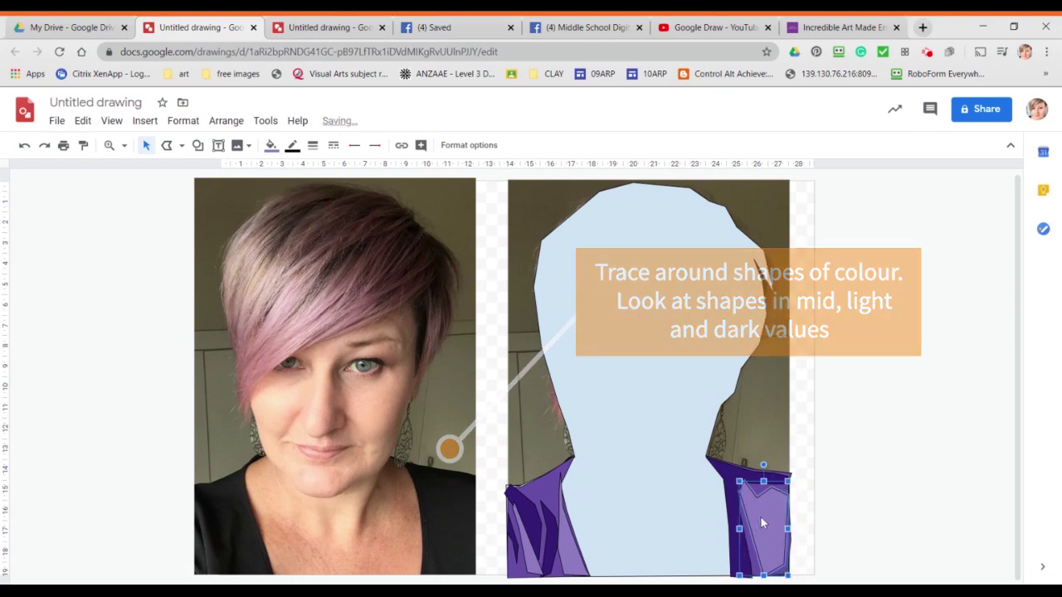
key(Up)
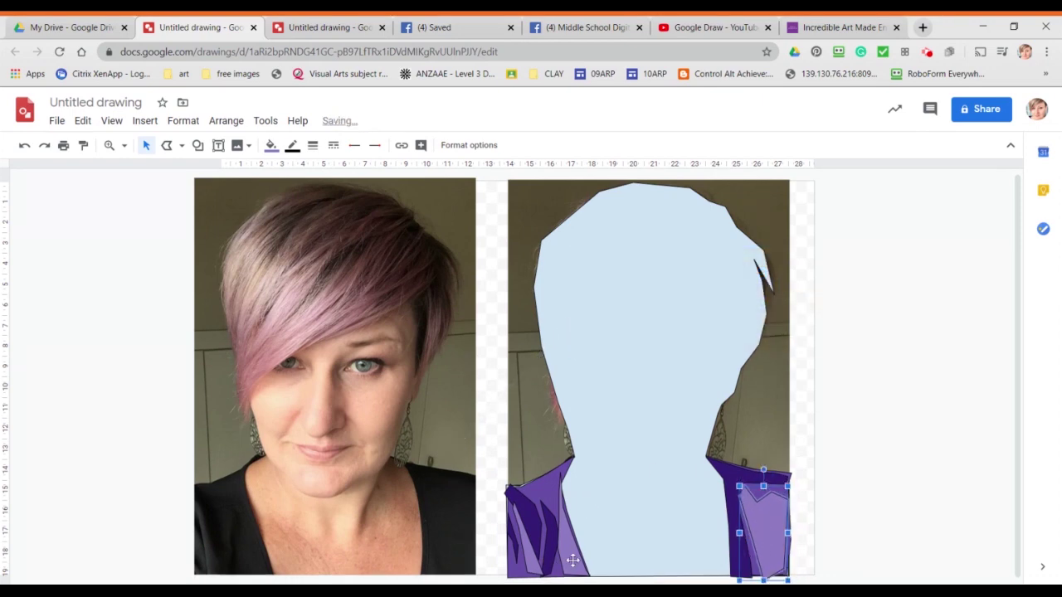
click(573, 561)
click(535, 571)
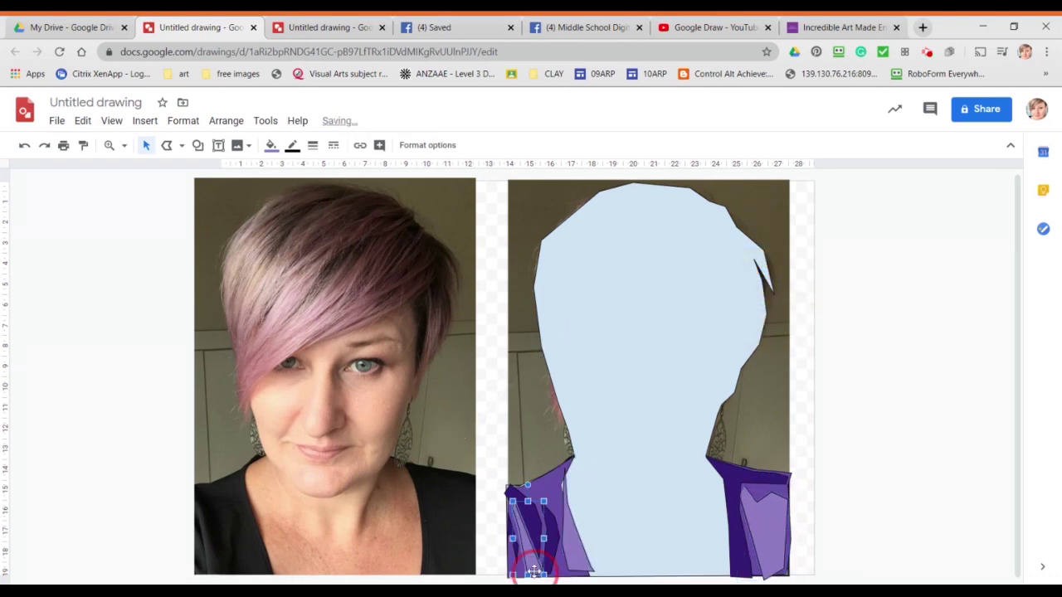
key(Left)
Edit the points of the light purple neckline strip to meet the silhouette's neck and bottom edge, and shift the light sleeve shape slightly.
click(568, 496)
double_click(569, 493)
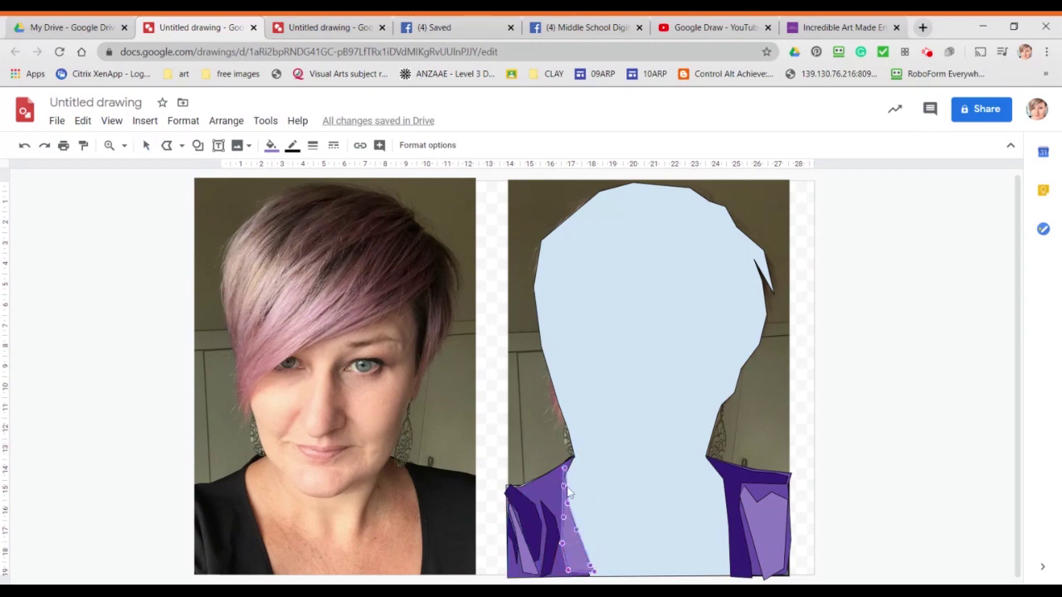
click(564, 490)
drag(594, 571, 592, 578)
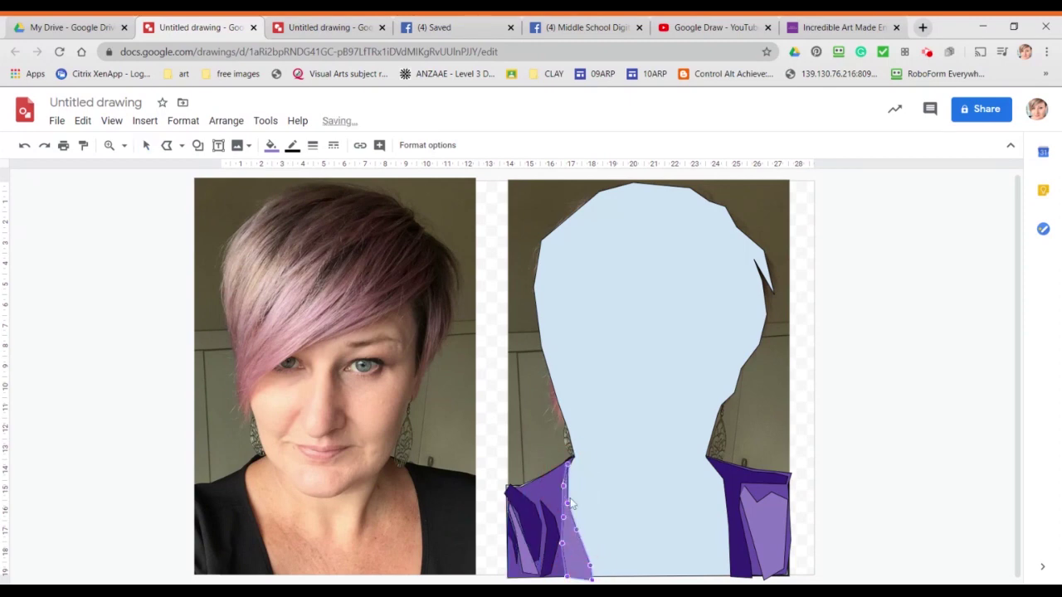
click(532, 552)
drag(532, 554, 531, 558)
Make the outlines of the dark and light purple shirt shapes transparent on both shoulders.
click(292, 145)
click(323, 340)
click(551, 539)
click(292, 145)
click(324, 340)
click(512, 533)
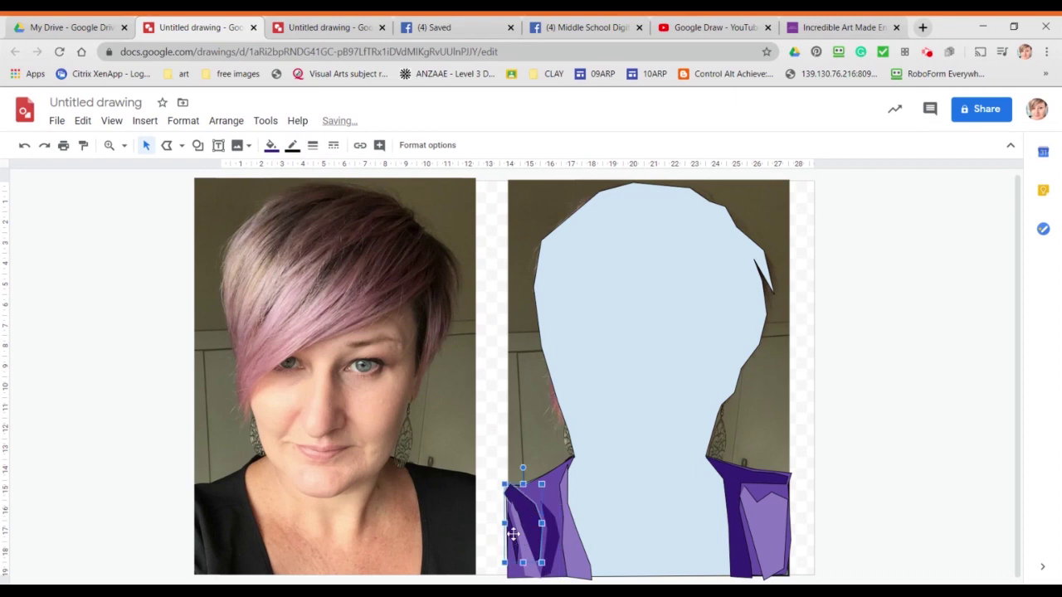
click(292, 145)
shift+click(574, 547)
shift+click(778, 531)
click(292, 145)
click(746, 560)
click(291, 145)
click(323, 340)
click(860, 462)
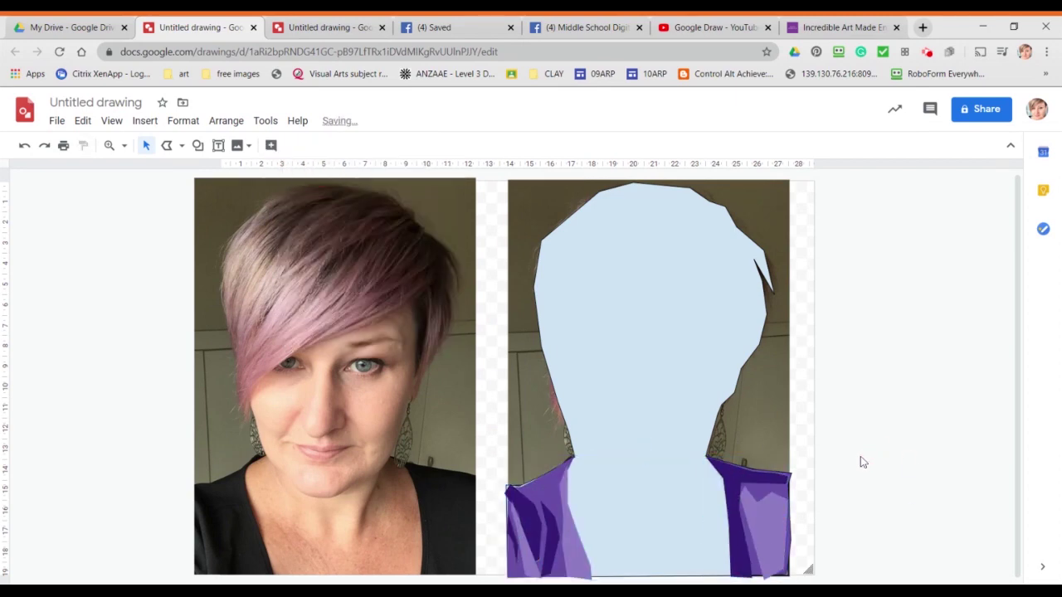
Adjust the shoulder-edge points of the right dark purple strip to follow the silhouette's shoulder.
double_click(734, 531)
drag(746, 470, 788, 475)
click(889, 422)
Change the fill of the large head and neck silhouette to pale pink.
click(655, 373)
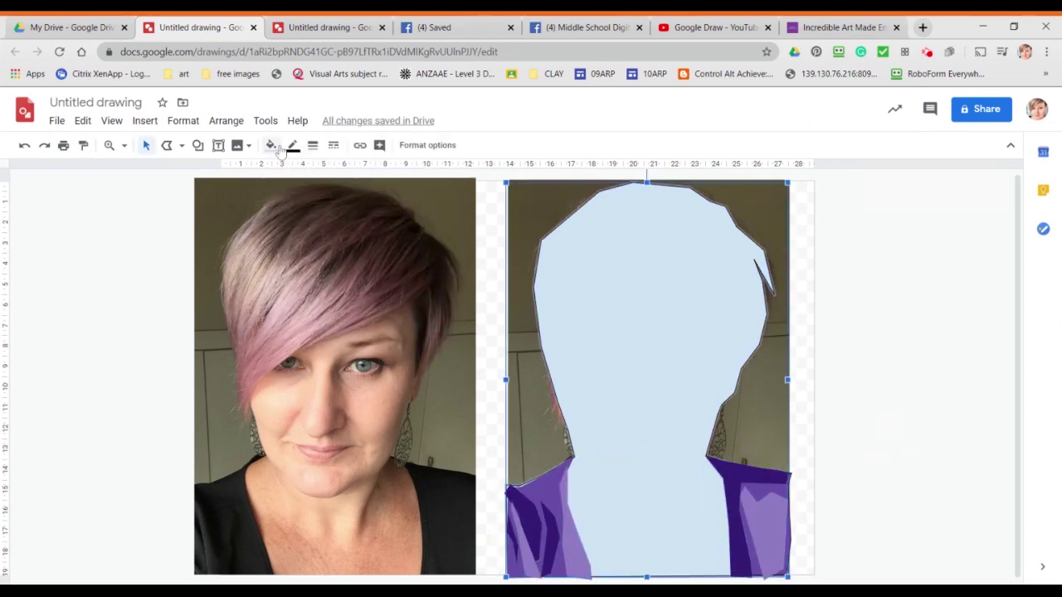
click(271, 145)
click(291, 233)
click(910, 372)
Trace the right earring on the original photo, fill it off-white and place it beside the silhouette's neck.
click(167, 145)
click(409, 417)
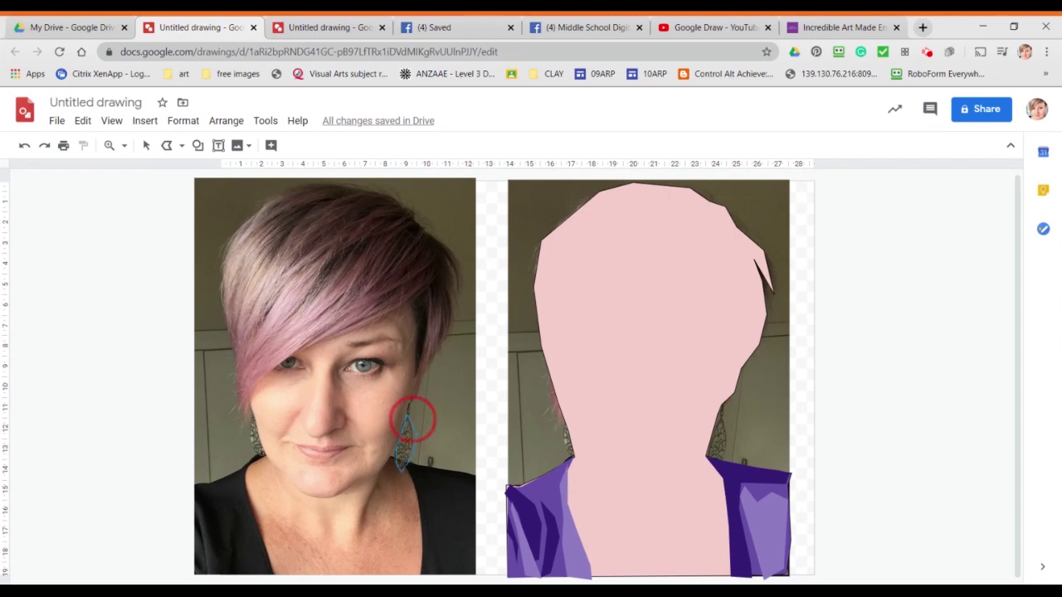
click(271, 145)
click(417, 217)
drag(715, 437, 719, 434)
click(757, 398)
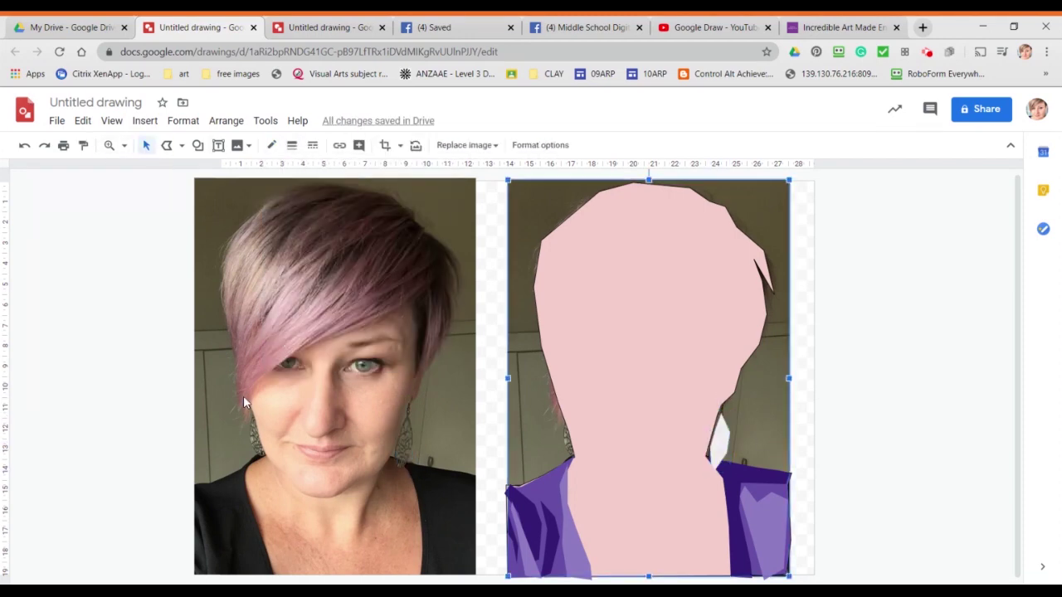
Trace the left earring with a transparent outline and off-white fill, and move it to the left of the silhouette's neck.
click(167, 145)
click(252, 416)
click(289, 145)
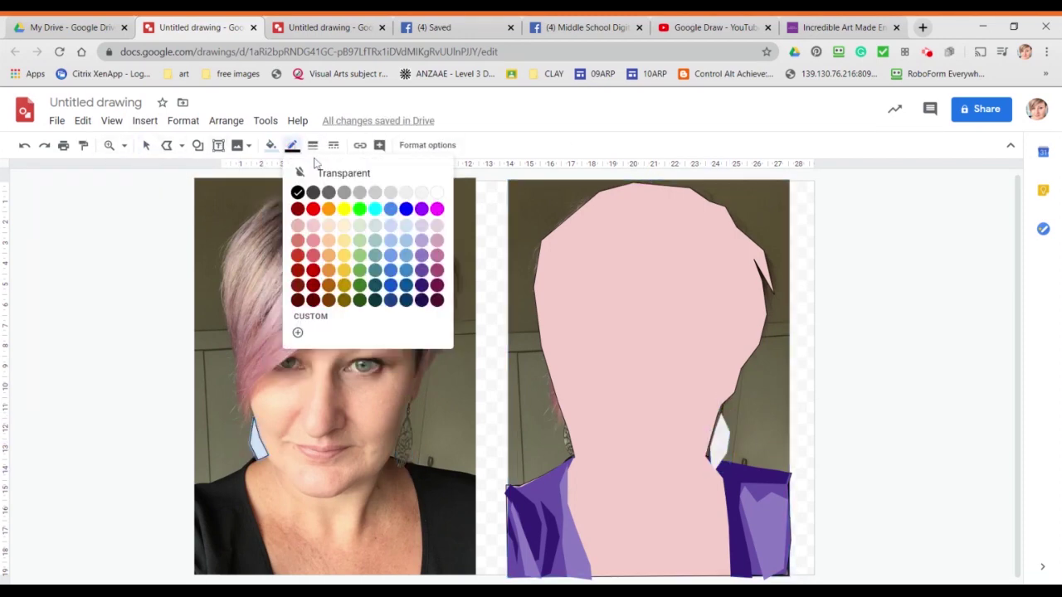
click(347, 172)
click(271, 146)
click(417, 217)
drag(258, 438, 569, 436)
click(631, 514)
click(568, 437)
Change the left earring's stacking order by sending it to the back and bringing it forward above the background photo.
click(226, 121)
click(431, 196)
click(227, 121)
mouse_move(249, 146)
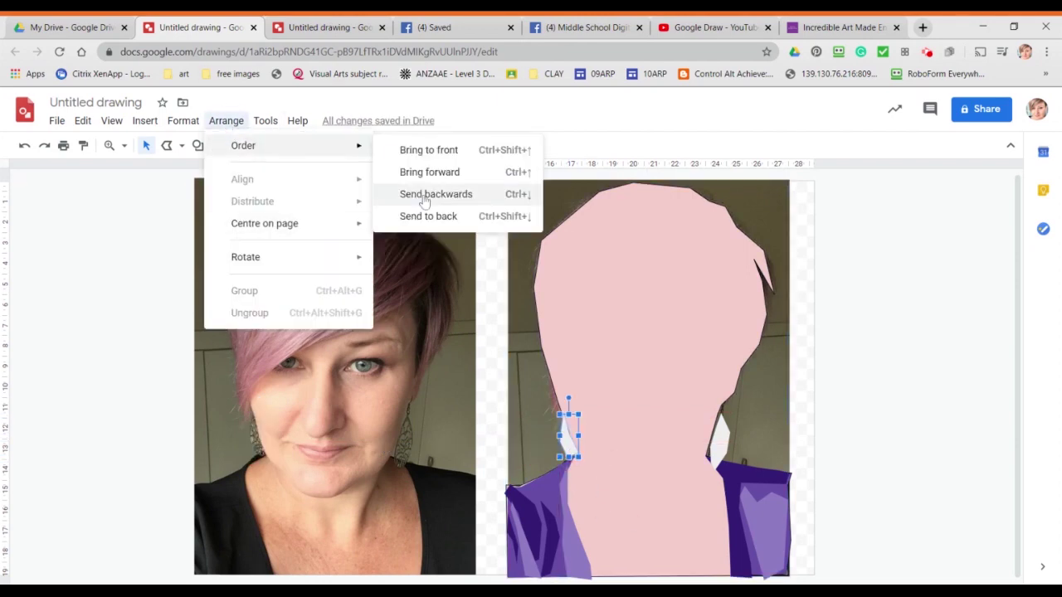
click(425, 196)
click(228, 121)
click(406, 217)
click(227, 121)
click(429, 172)
click(226, 121)
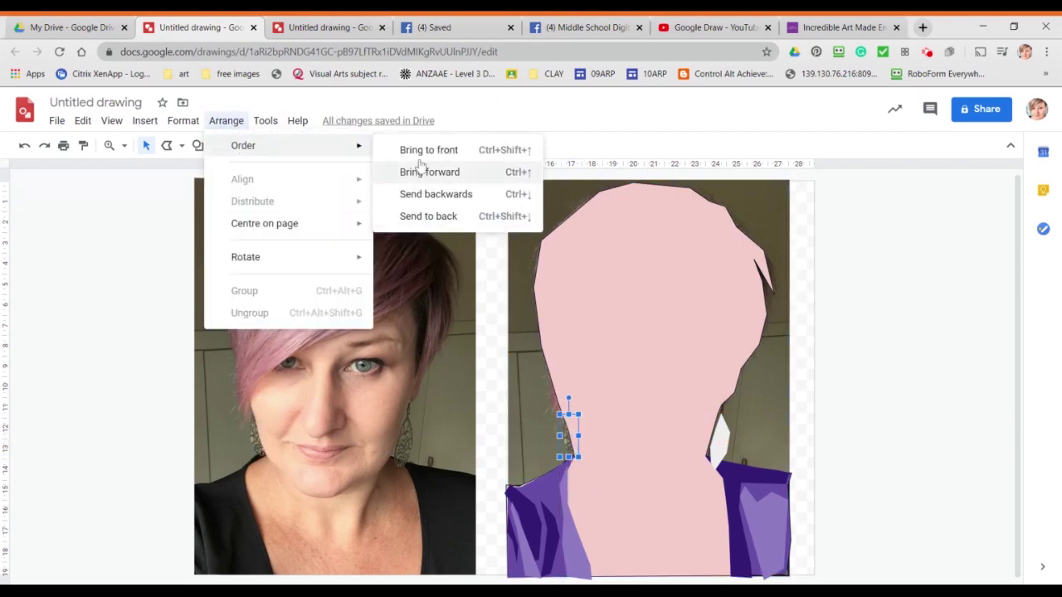
click(420, 168)
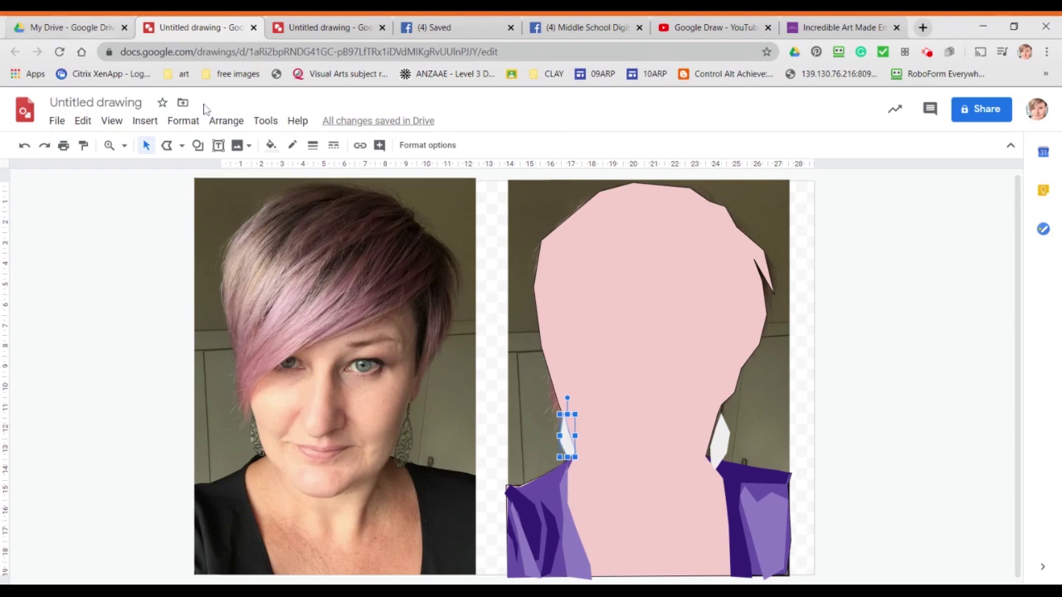
Trace the pupil of the right eye on the original photo with a small polyline and fill it black.
scroll(296, 185, down, 3)
scroll(296, 185, up, 6)
drag(467, 579, 282, 558)
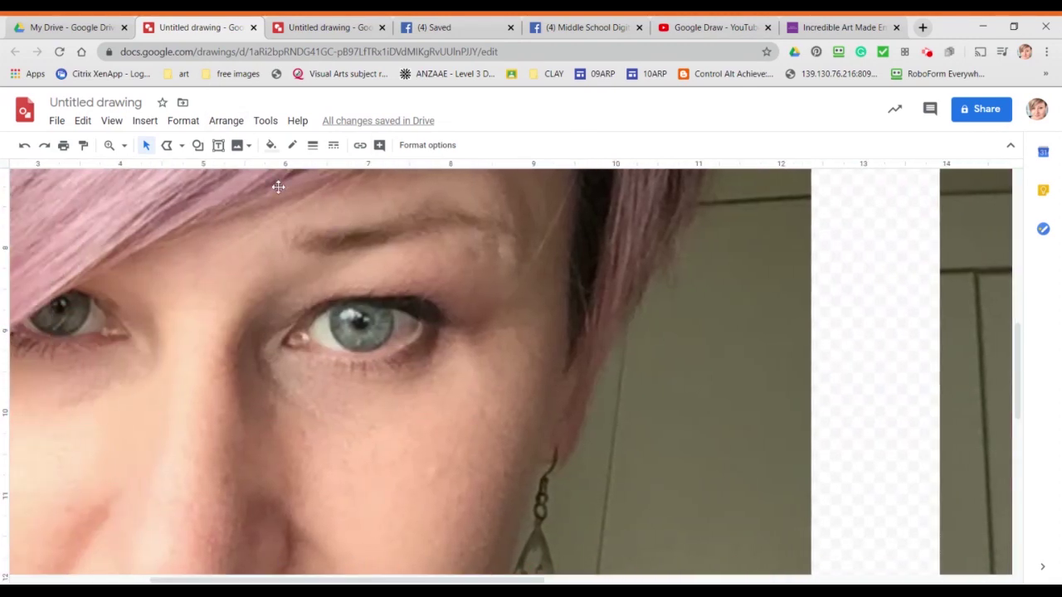
click(165, 145)
click(359, 315)
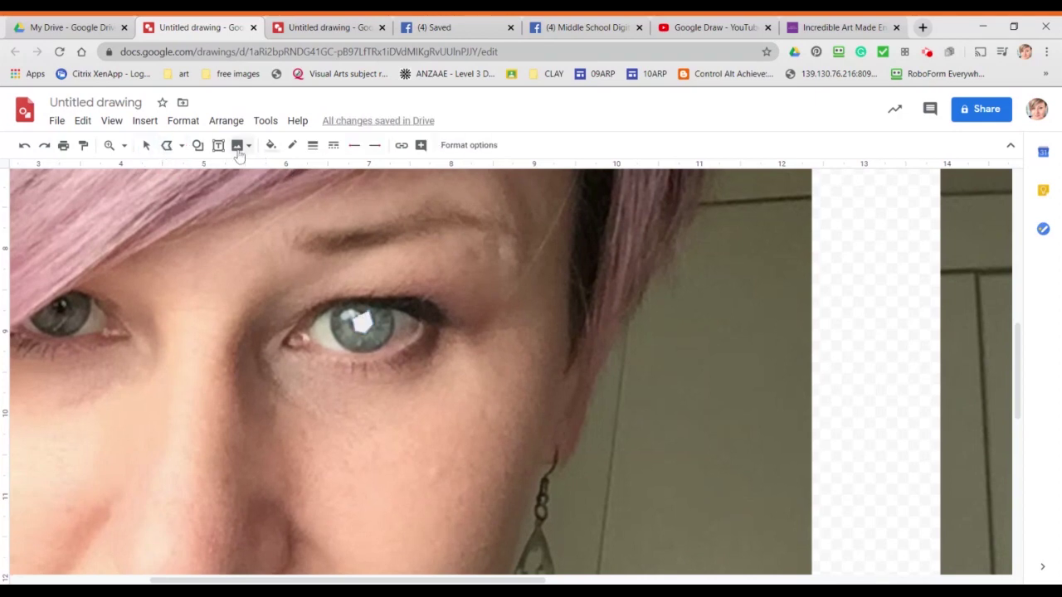
click(270, 145)
click(278, 219)
click(339, 308)
click(166, 145)
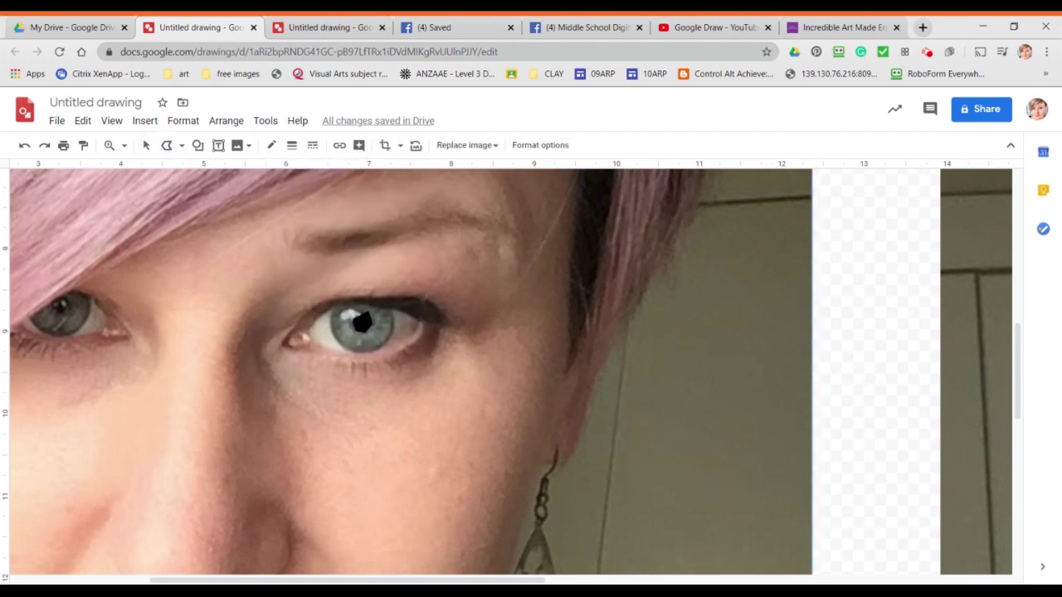
Trace the iris of the right eye on the original photo, make its outline transparent and fill it light blue.
click(349, 351)
click(363, 355)
click(366, 302)
click(348, 301)
click(336, 305)
click(295, 147)
click(323, 173)
click(271, 145)
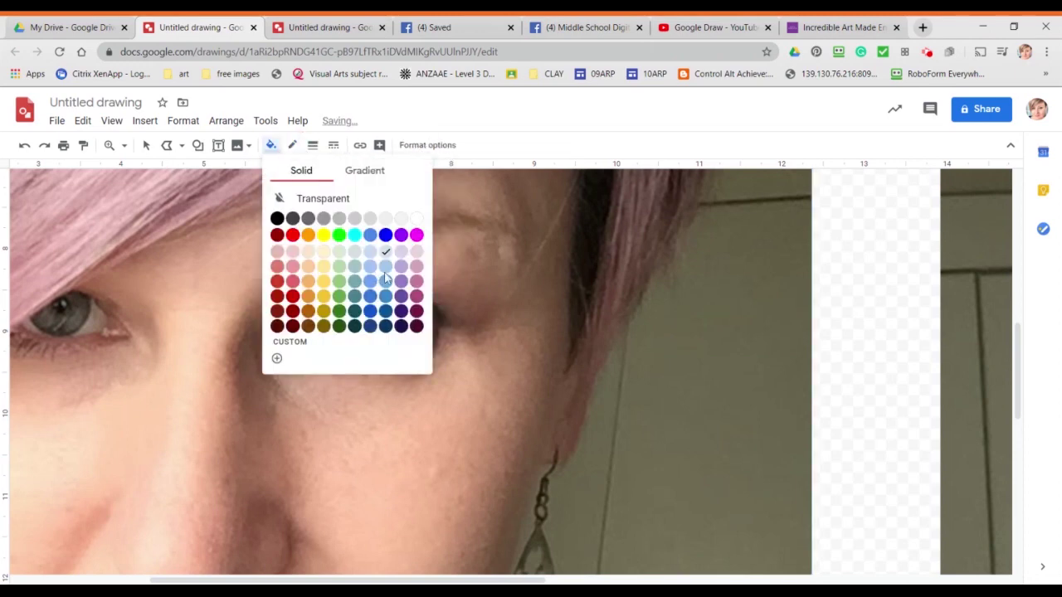
click(387, 284)
Send the light blue iris shape backwards so it sits behind the black pupil.
click(226, 120)
mouse_move(378, 152)
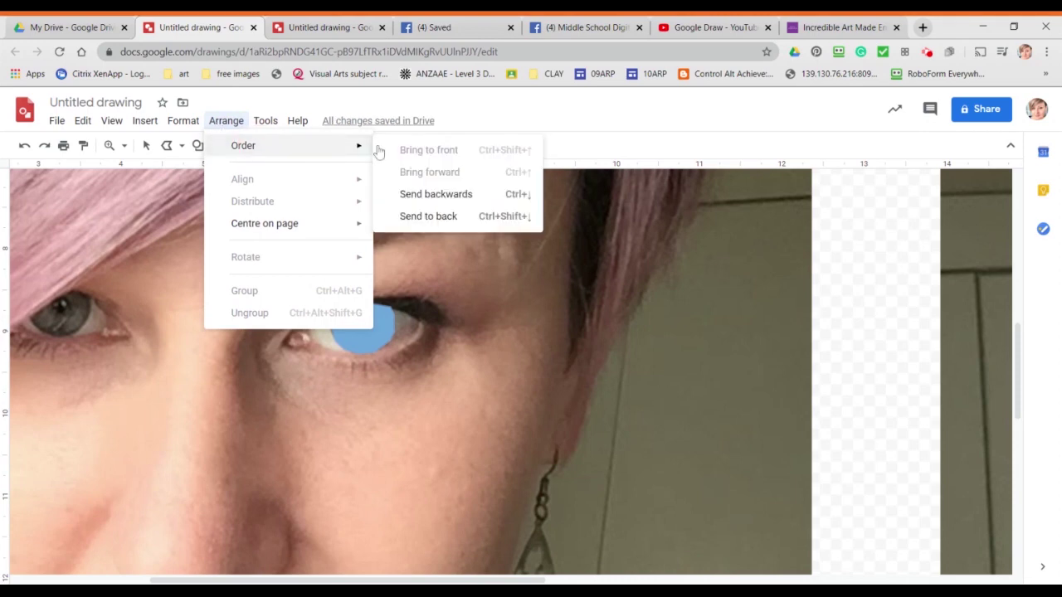
click(426, 199)
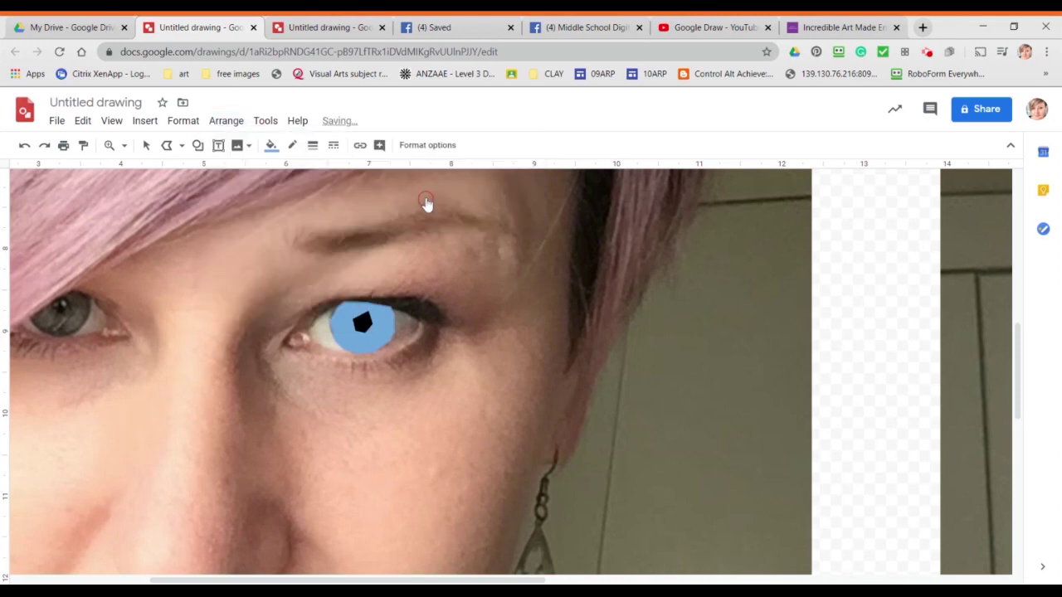
Trace the shadow area along the outer edge of the right eye's iris and fill it with a darker blue.
click(146, 145)
click(339, 349)
click(170, 146)
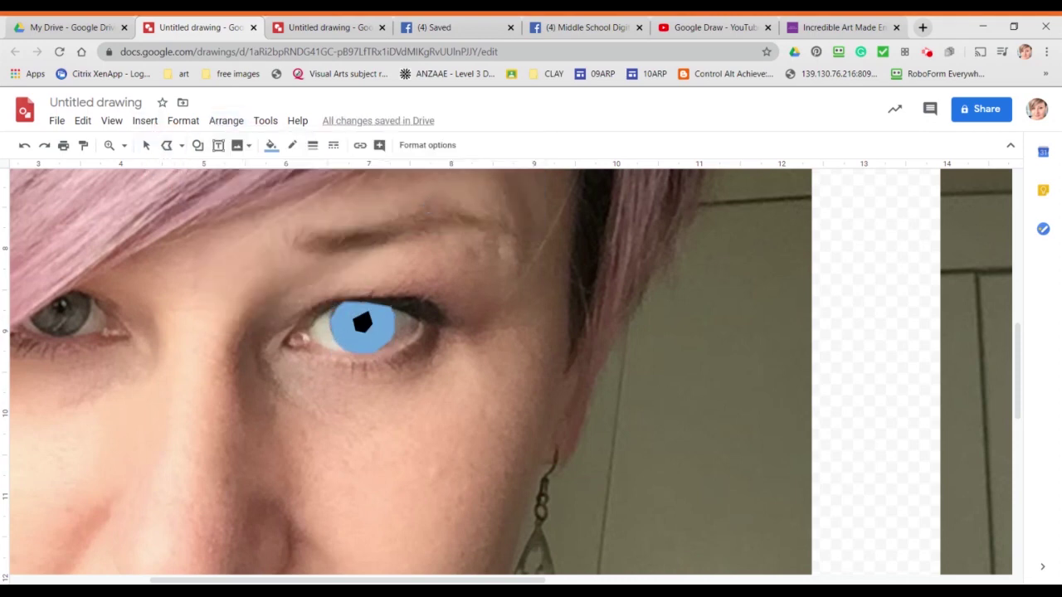
mouse_move(340, 320)
mouse_down()
mouse_move(336, 335)
mouse_move(360, 351)
mouse_move(386, 320)
mouse_up()
click(386, 352)
click(363, 356)
click(334, 339)
click(332, 307)
click(338, 301)
click(271, 145)
click(385, 296)
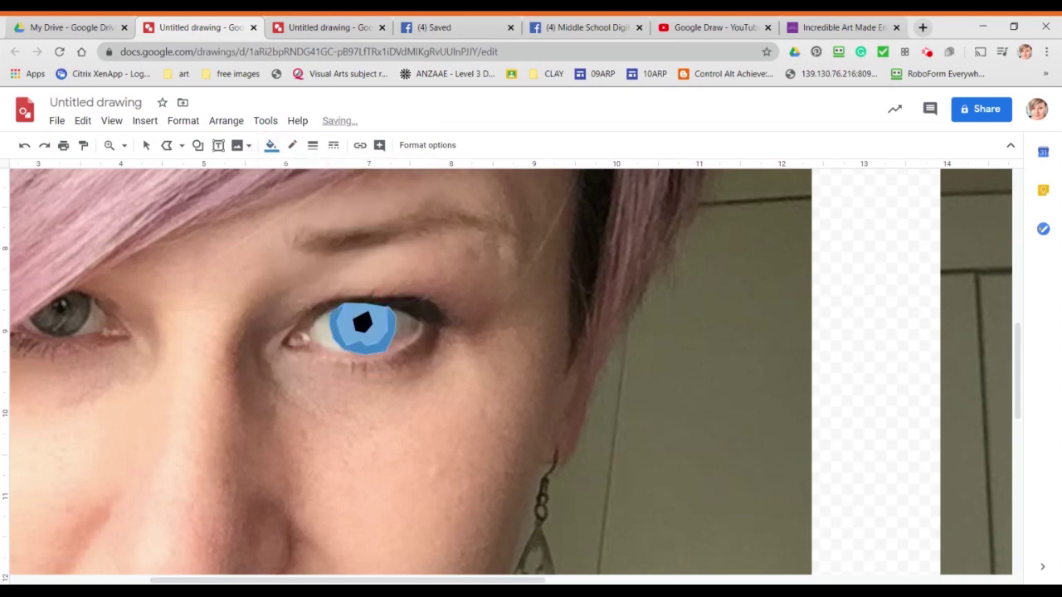
Trace the white of the right eye on the nose side of the iris and fill it off-white.
click(166, 147)
click(166, 147)
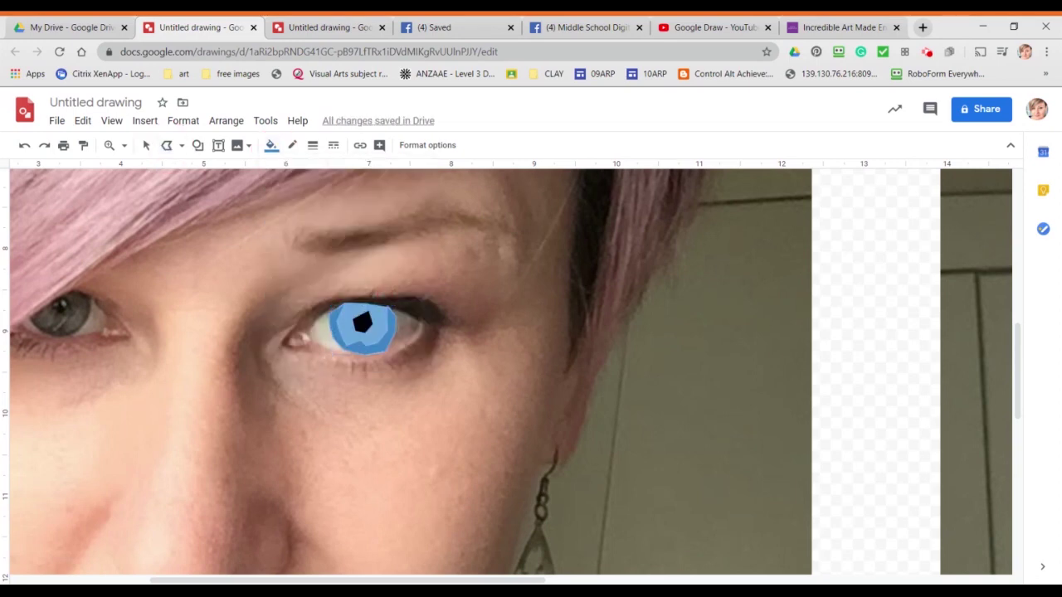
click(328, 351)
click(347, 355)
click(339, 344)
click(333, 330)
click(336, 307)
click(271, 145)
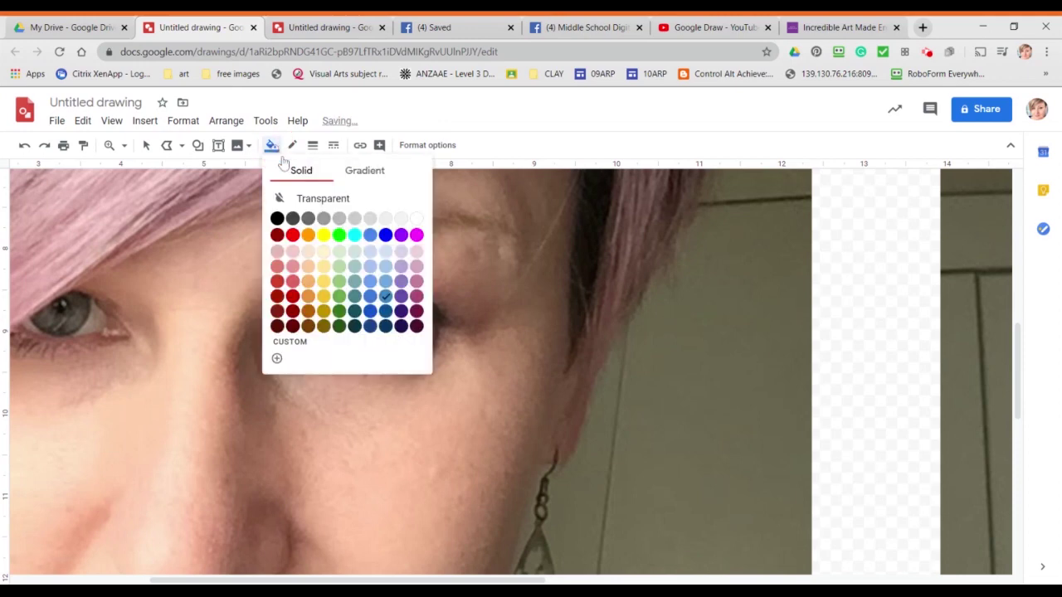
click(401, 218)
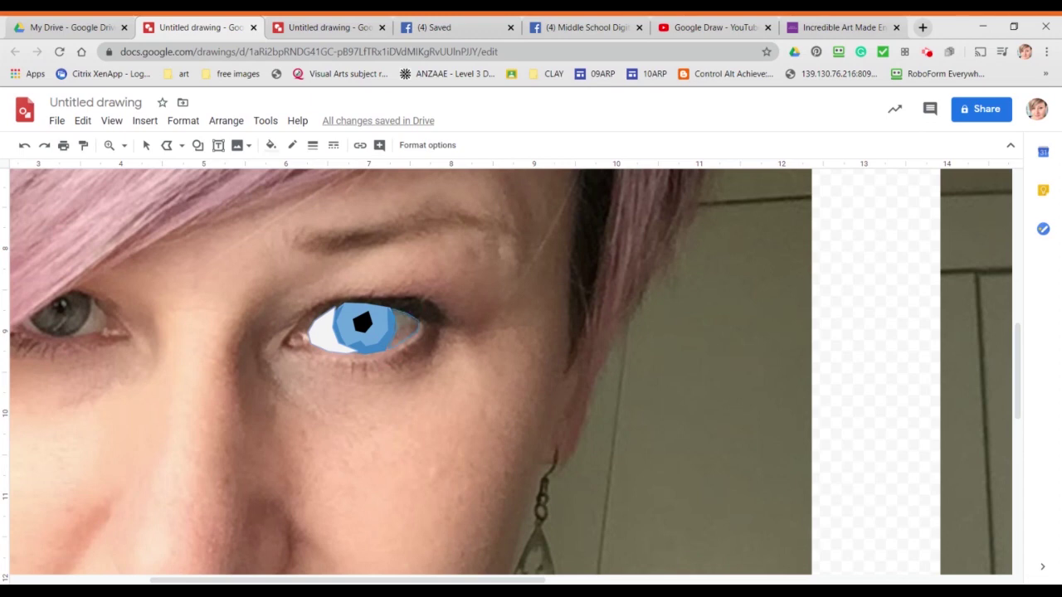
Trace the outer part of the right eye's white and a small highlight on the pupil, both filled off-white.
click(391, 308)
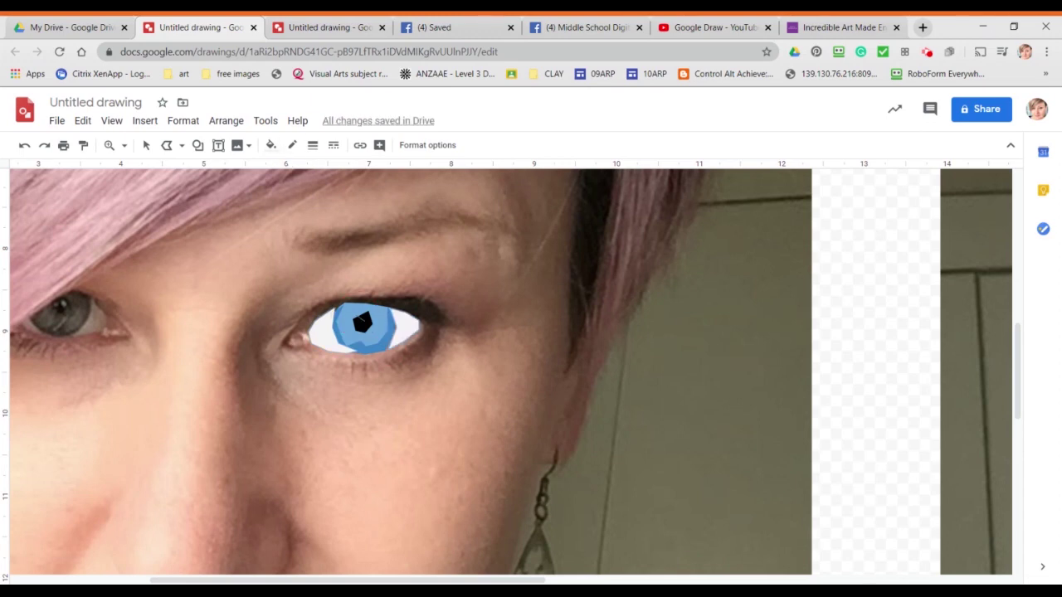
double_click(361, 319)
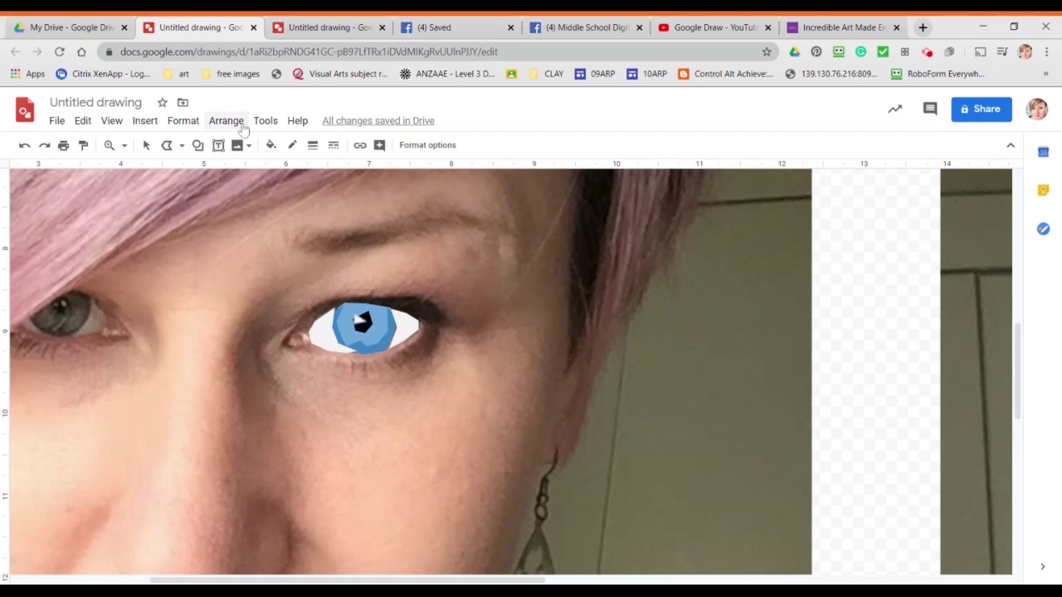
click(146, 149)
Trace the dark upper lash line over the right eye and fill it dark red-brown.
click(168, 148)
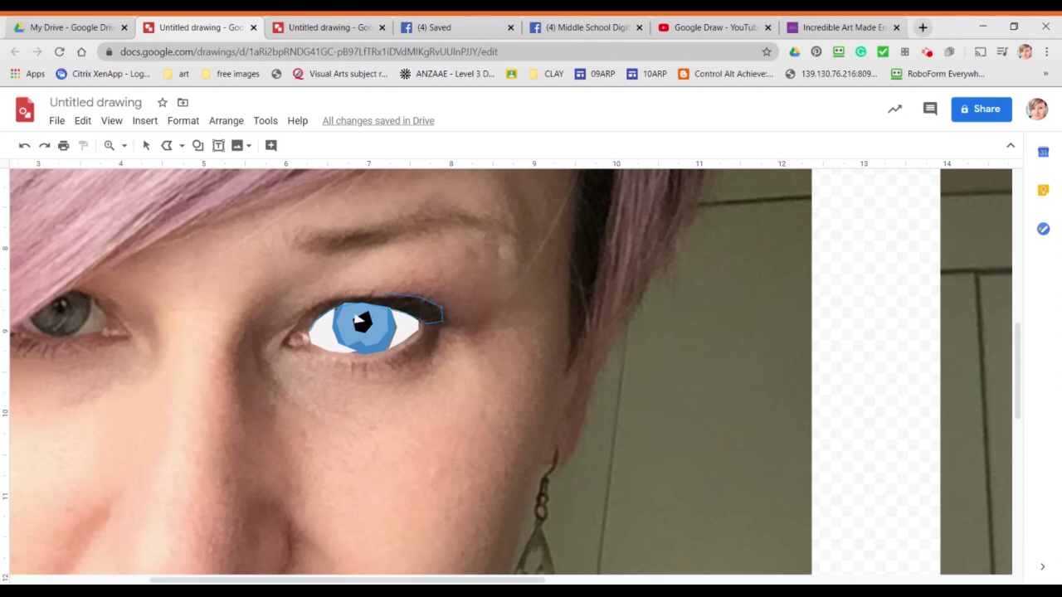
click(366, 297)
click(341, 300)
click(324, 308)
click(310, 332)
click(289, 148)
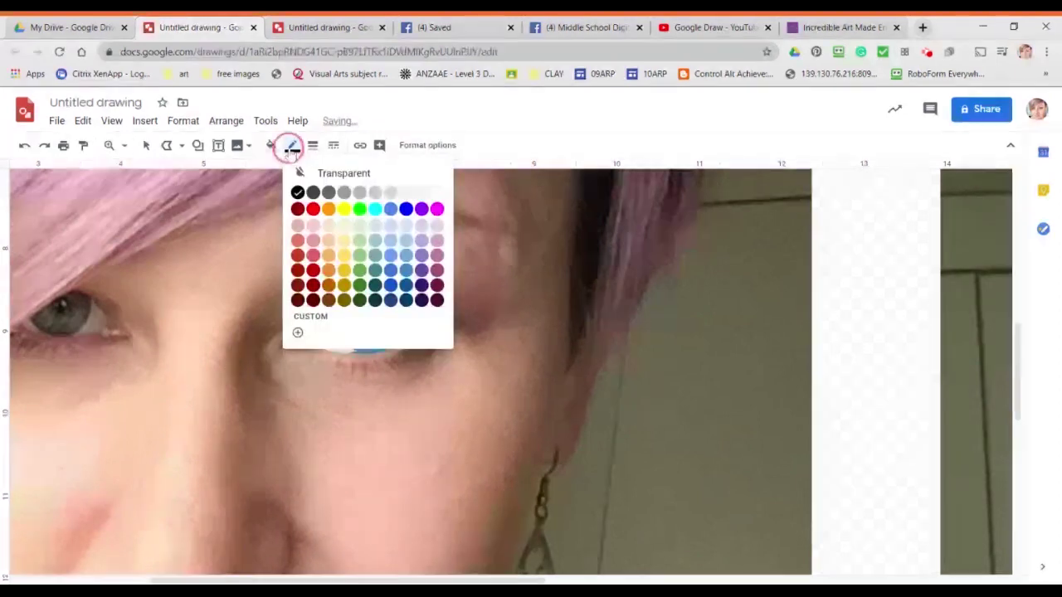
click(270, 145)
click(271, 145)
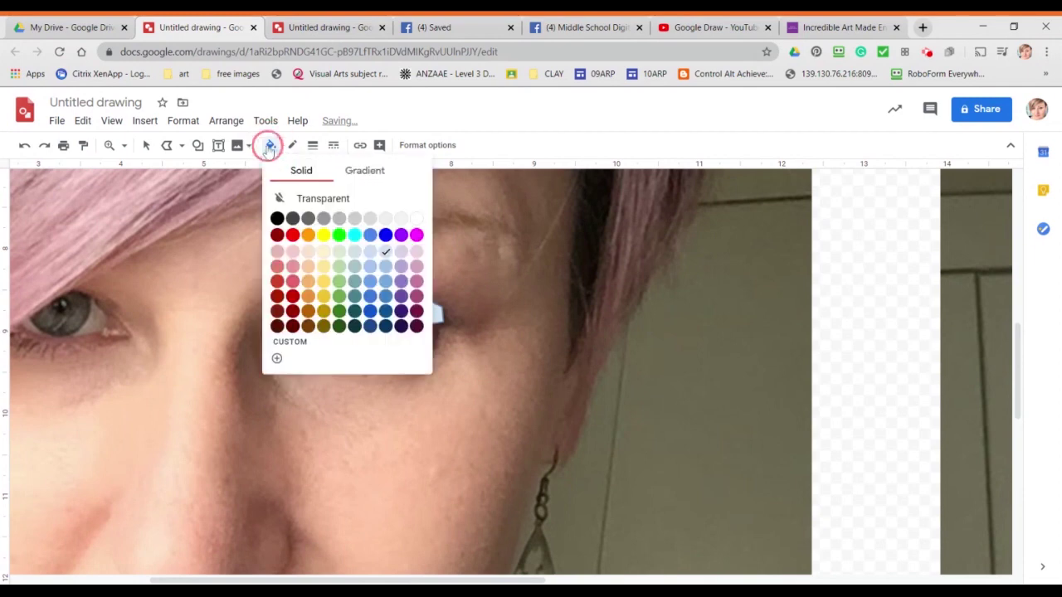
click(278, 326)
Darken the upper lash line's fill with a custom, deeper shade of the red-brown.
click(270, 145)
click(289, 341)
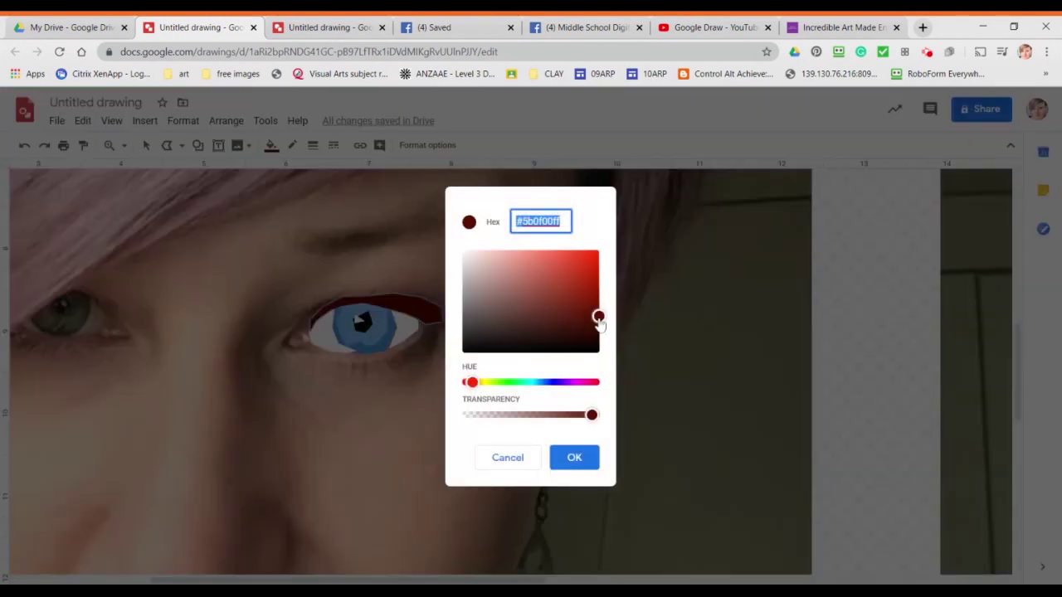
drag(600, 317, 598, 336)
click(575, 457)
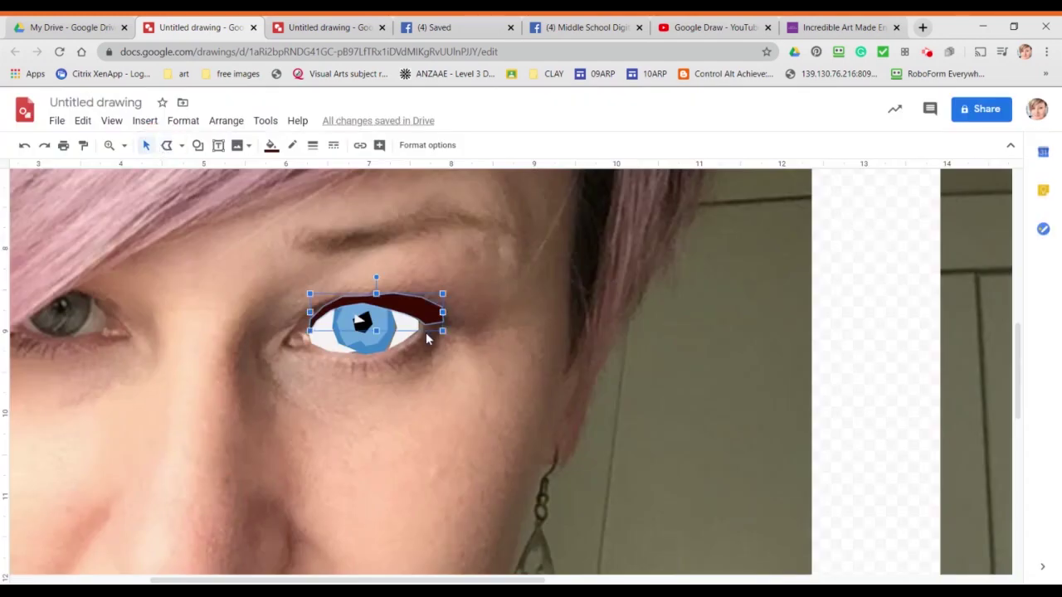
Trace the shadow below the outer corner of the right eye with a transparent outline and dark red-brown fill.
click(426, 332)
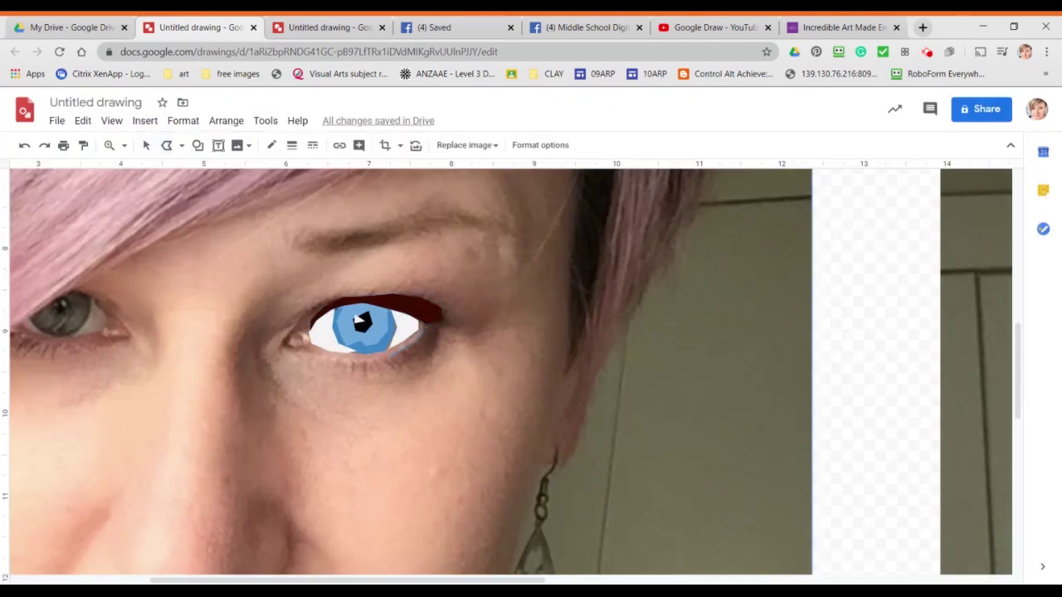
click(418, 344)
click(292, 145)
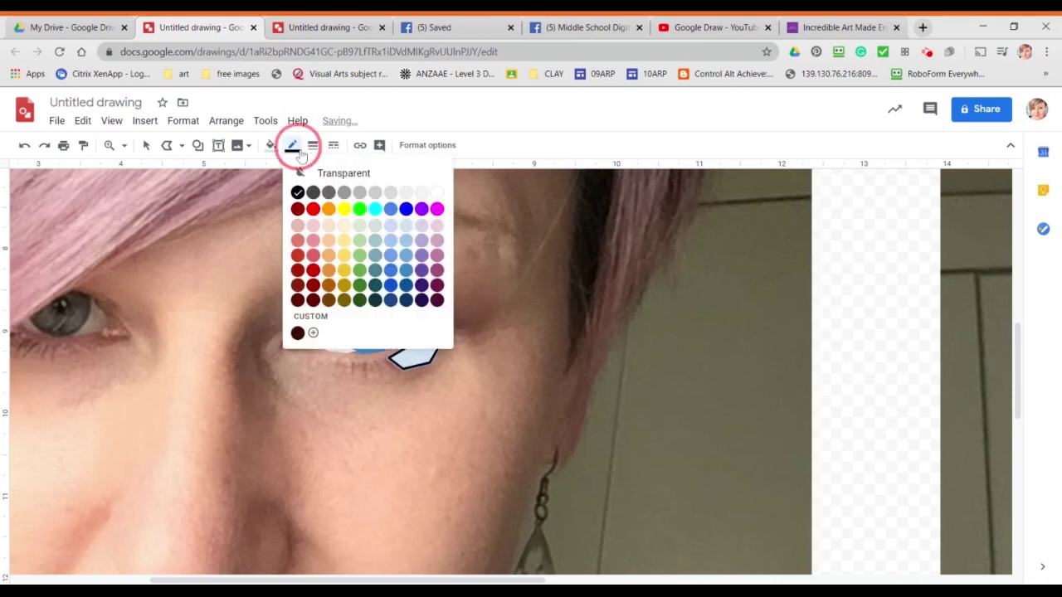
click(331, 171)
click(270, 146)
click(278, 359)
click(270, 145)
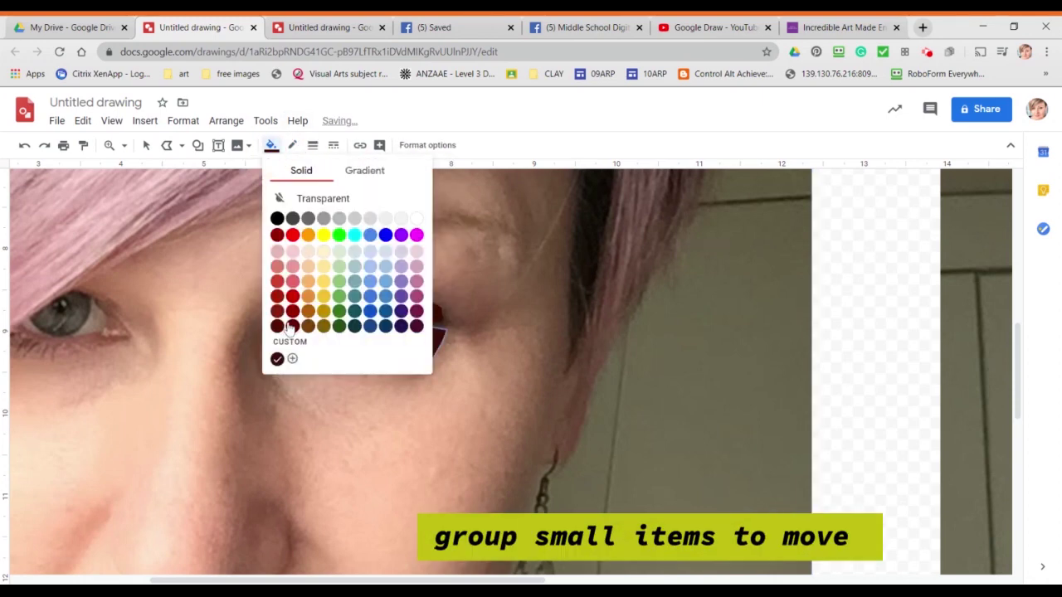
click(279, 326)
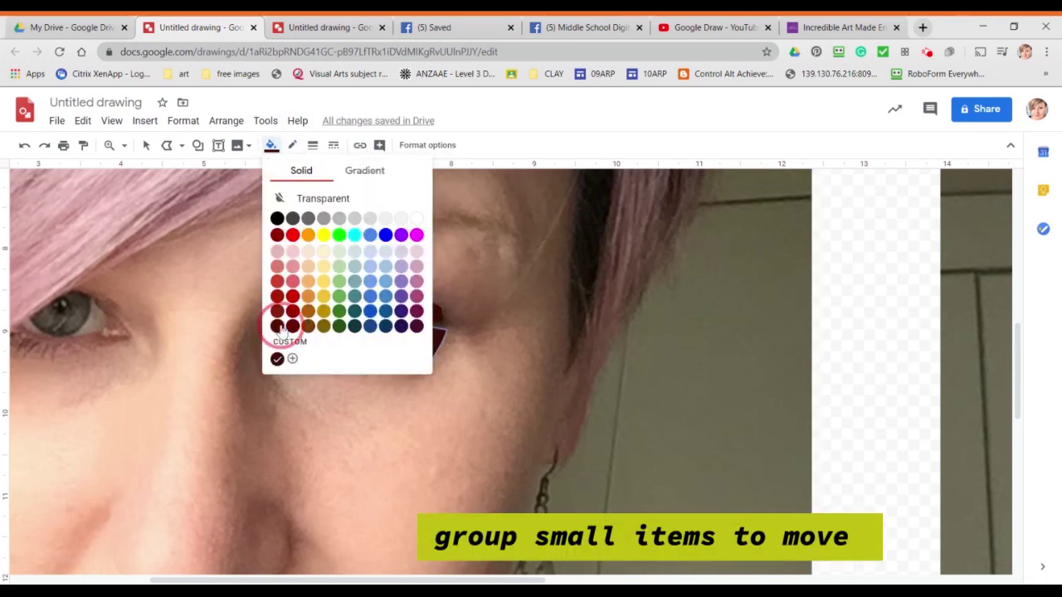
Select all the shapes of the right eye, including both lash areas, and group them.
click(150, 147)
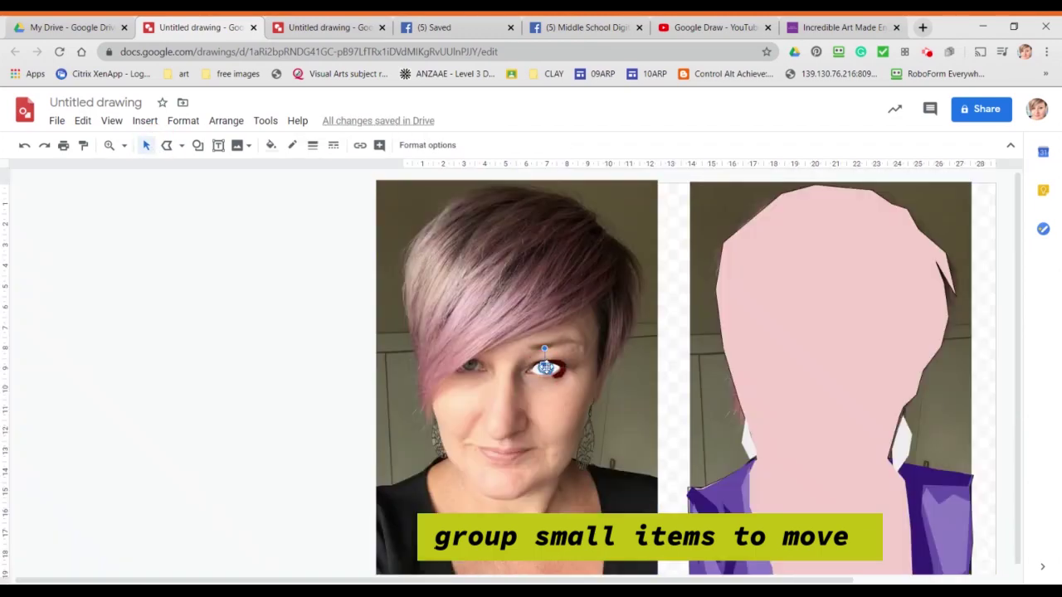
shift+click(552, 368)
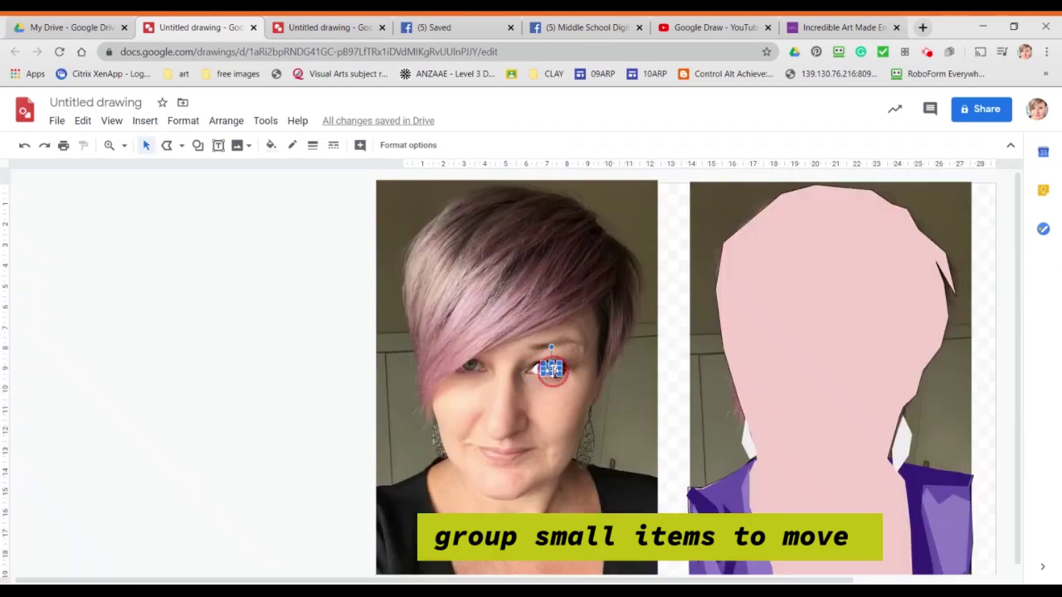
shift+click(537, 368)
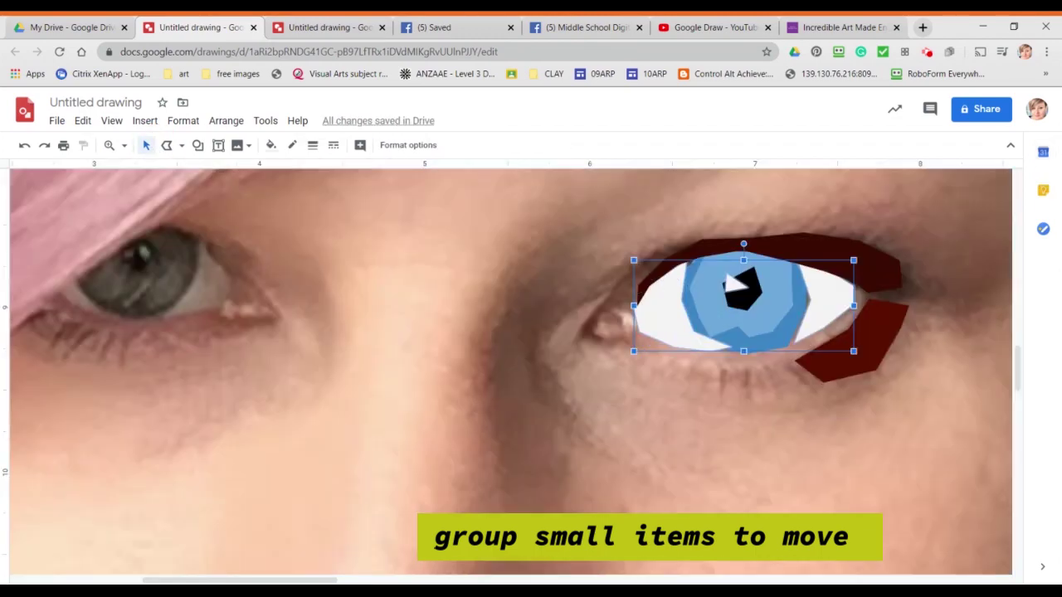
click(819, 246)
shift+click(813, 321)
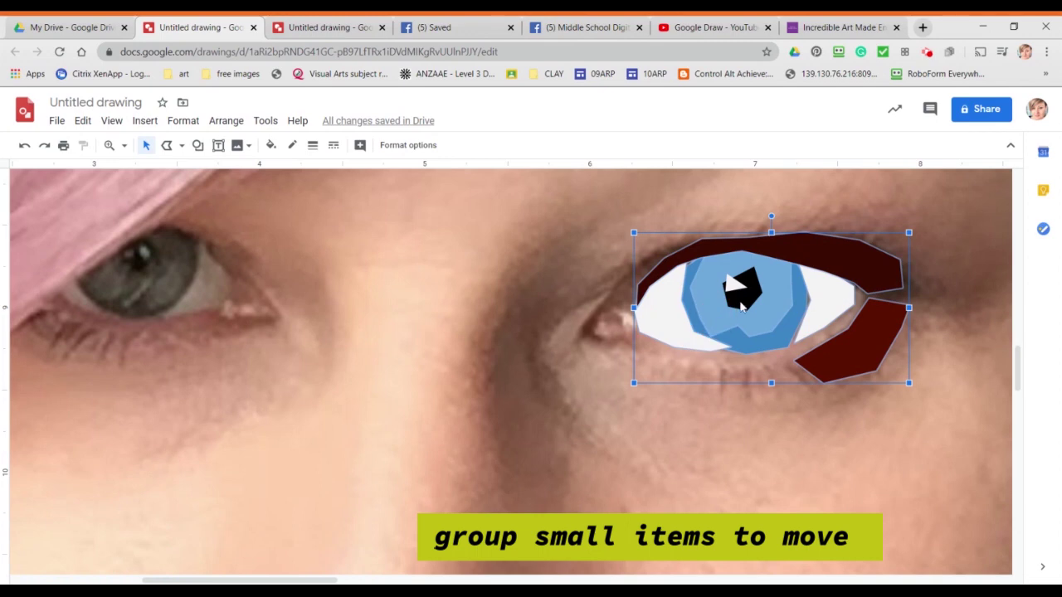
right_click(799, 361)
click(823, 503)
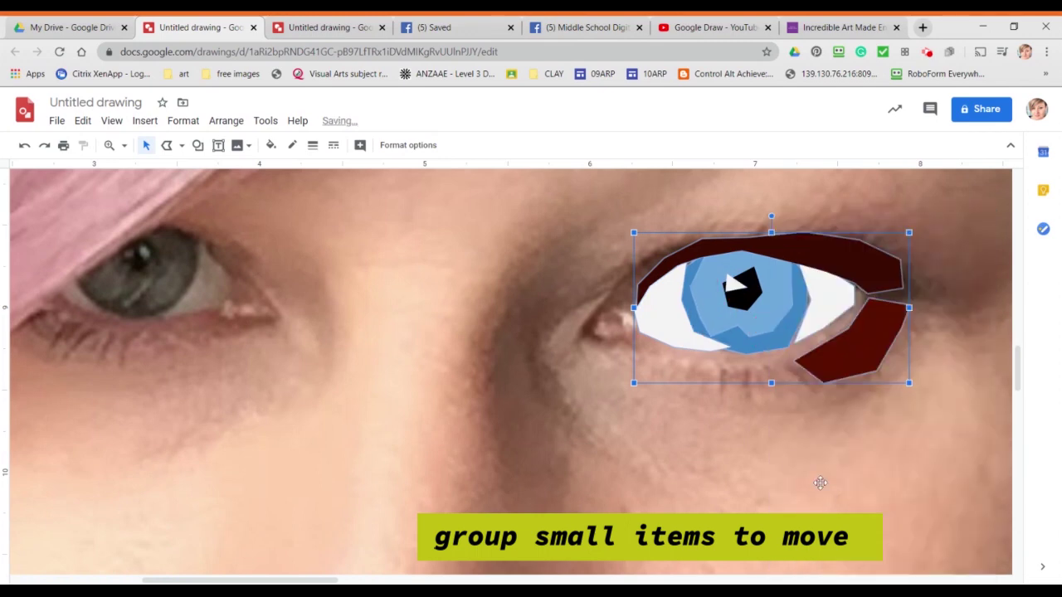
Move the grouped right eye to its matching position on the second portrait, shifting the pink silhouette aside and back.
key(ctrl+alt+minus)
drag(550, 367, 872, 369)
drag(794, 405, 605, 396)
drag(872, 370, 868, 369)
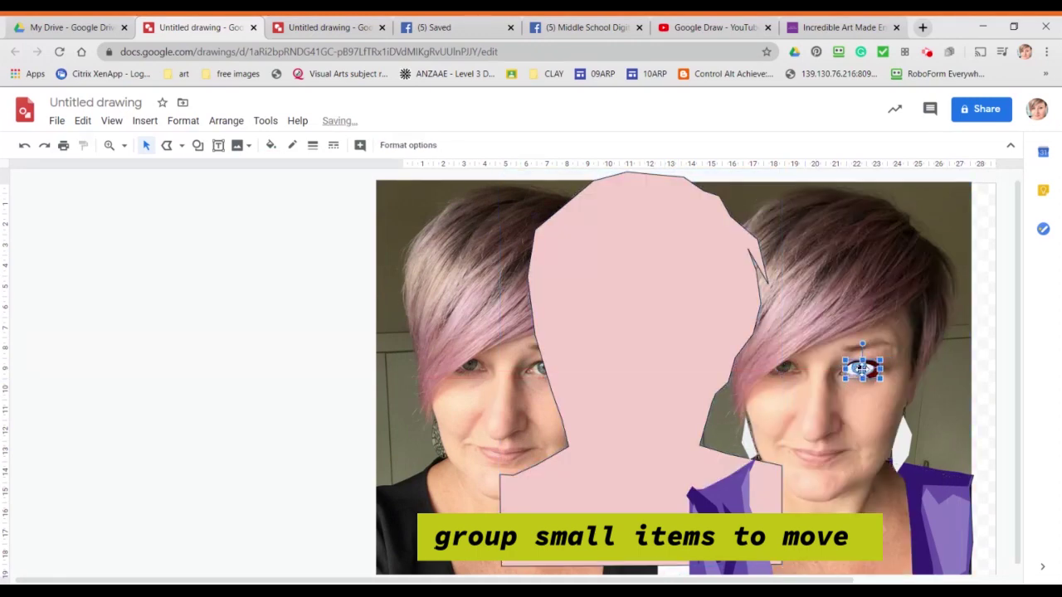
click(674, 402)
drag(856, 417, 852, 419)
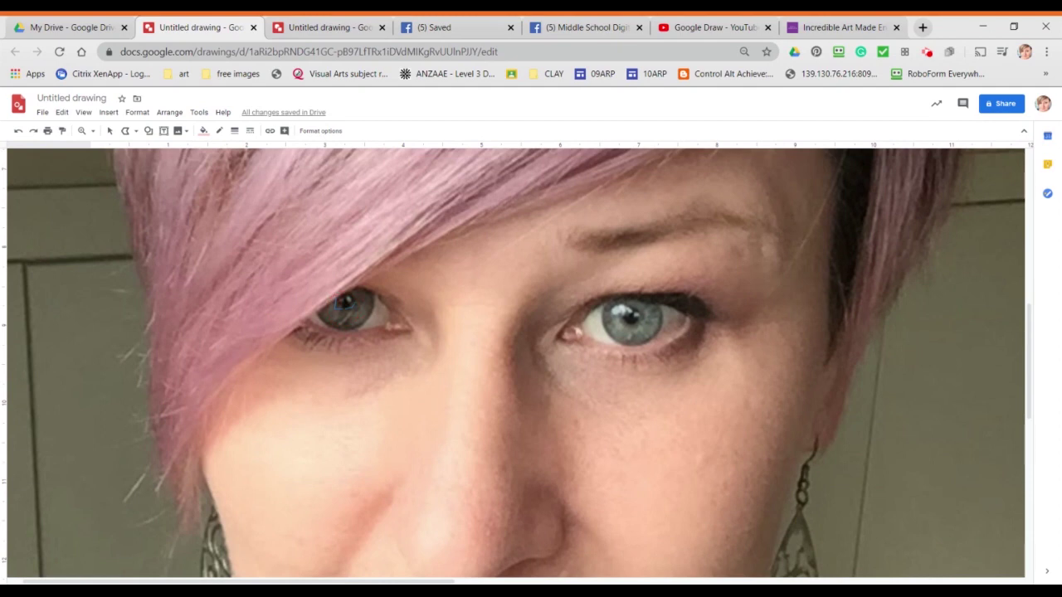
Trace the left eye's iris on the original photo, fill it blue with a transparent outline and place it behind the pupil.
click(317, 307)
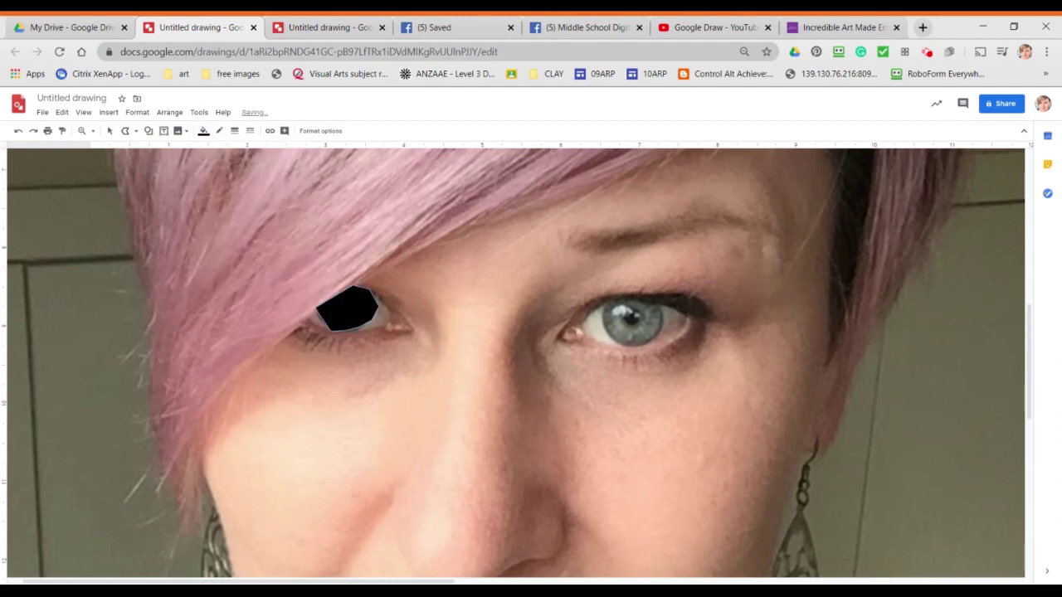
click(203, 131)
click(284, 213)
click(219, 131)
click(257, 150)
click(203, 131)
click(283, 223)
click(169, 112)
click(320, 167)
Add a darker blue shadow along the left iris's lower edge and an off-white highlight on its pupil.
click(319, 310)
click(204, 131)
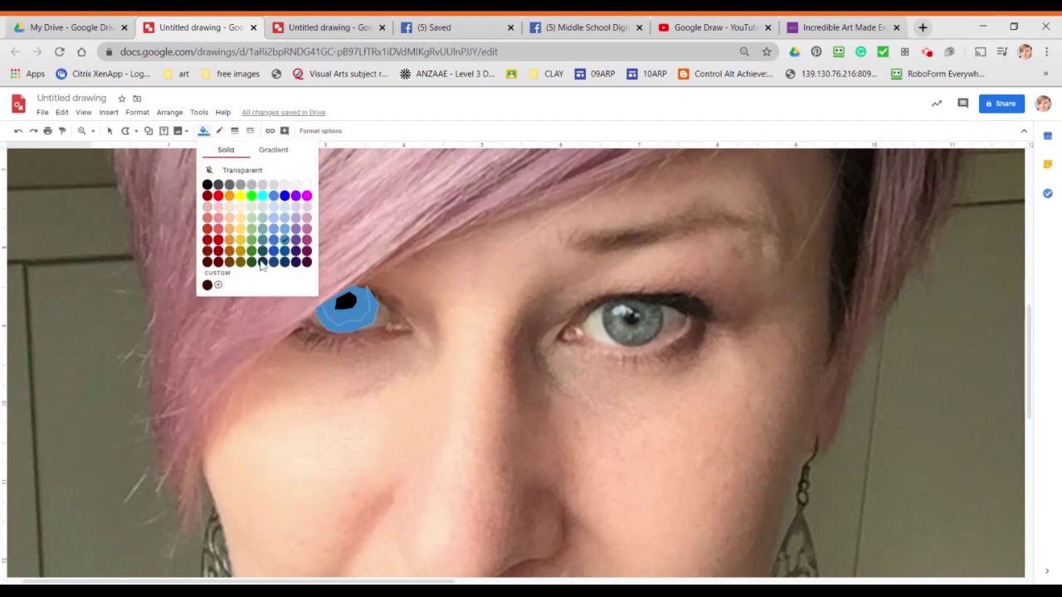
click(284, 251)
click(203, 131)
click(306, 168)
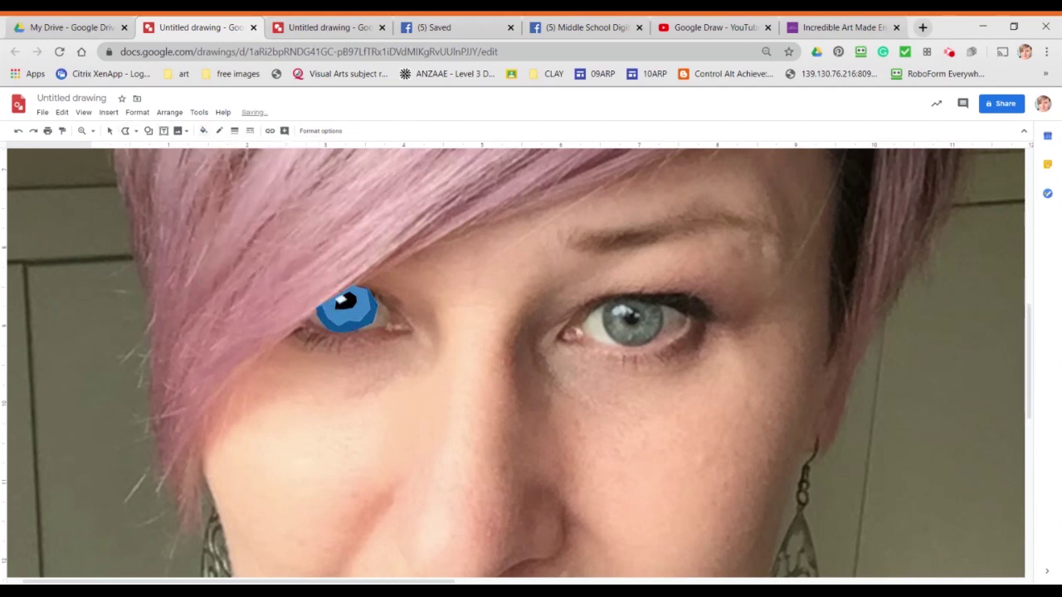
Trace the visible white areas of the left eye and fill them off-white.
click(125, 131)
click(203, 131)
click(306, 169)
click(203, 131)
click(306, 168)
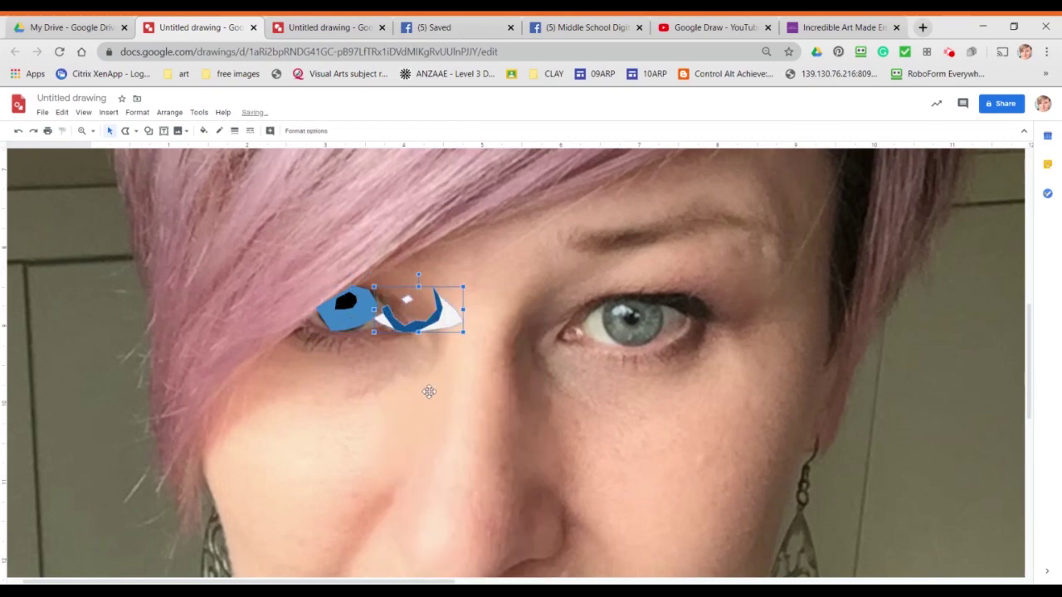
Select the left eye's shapes and move them together across to the second portrait.
click(342, 302)
shift+click(385, 320)
key(Right)
key(Right)
key(Right)
key(Right)
key(Right)
key(Right)
key(Right)
key(Right)
key(ctrl+alt+minus)
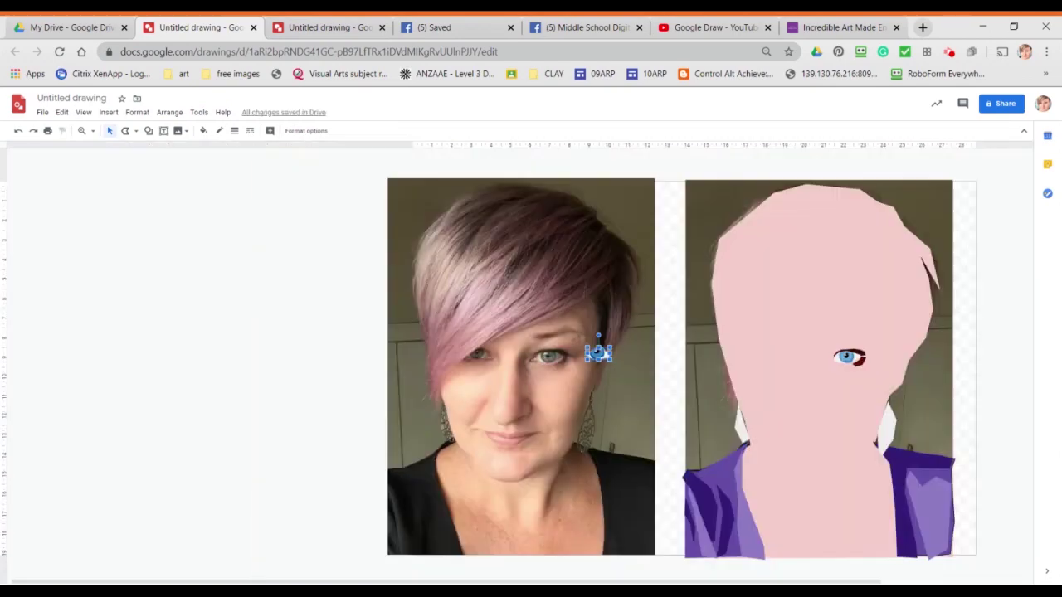
key(Right)
key(Right)
key(Right)
key(Right)
key(Right)
key(Right)
key(Right)
key(Right)
Shift the pink silhouette aside, position the left eye on the second portrait and return the silhouette to its place.
drag(829, 277, 564, 247)
click(772, 354)
drag(555, 329, 821, 360)
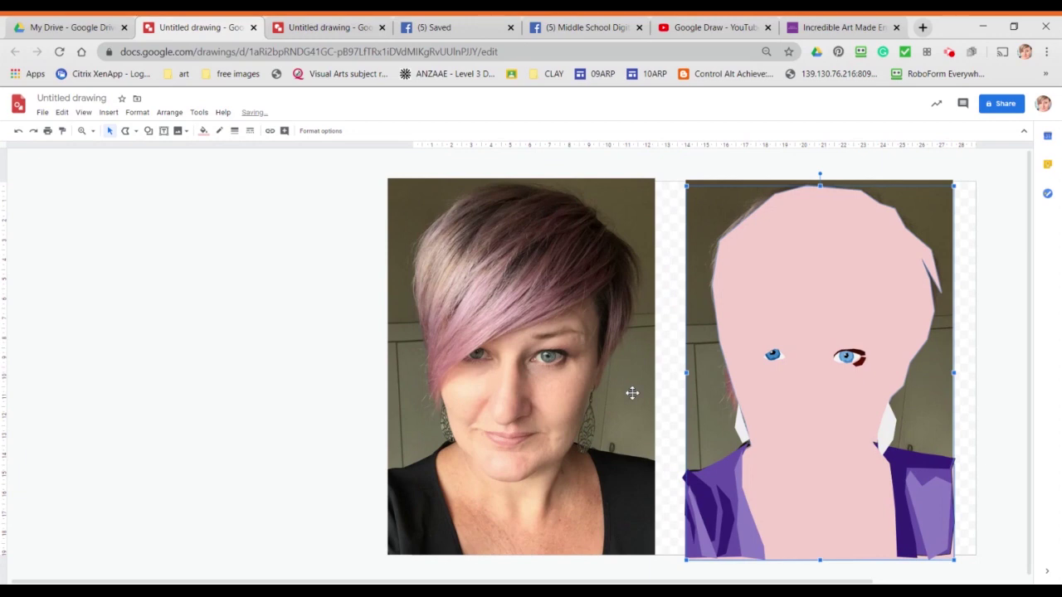
Trace the whole hair area on the original photo as a base shape, fill it pale pink-purple and place it over the silhouette.
click(126, 131)
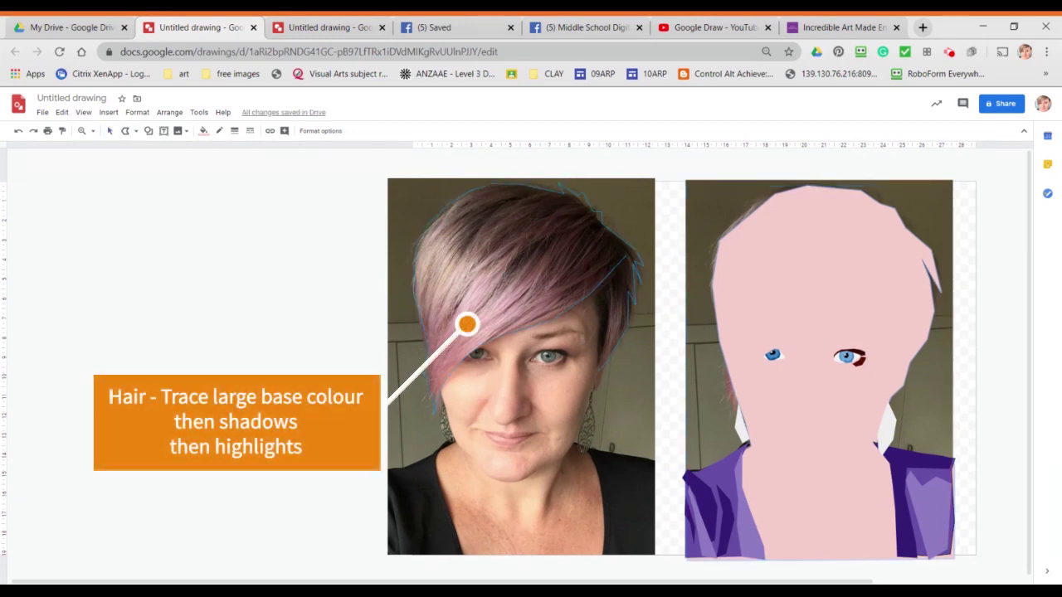
click(599, 371)
click(204, 131)
click(229, 218)
click(203, 131)
click(306, 207)
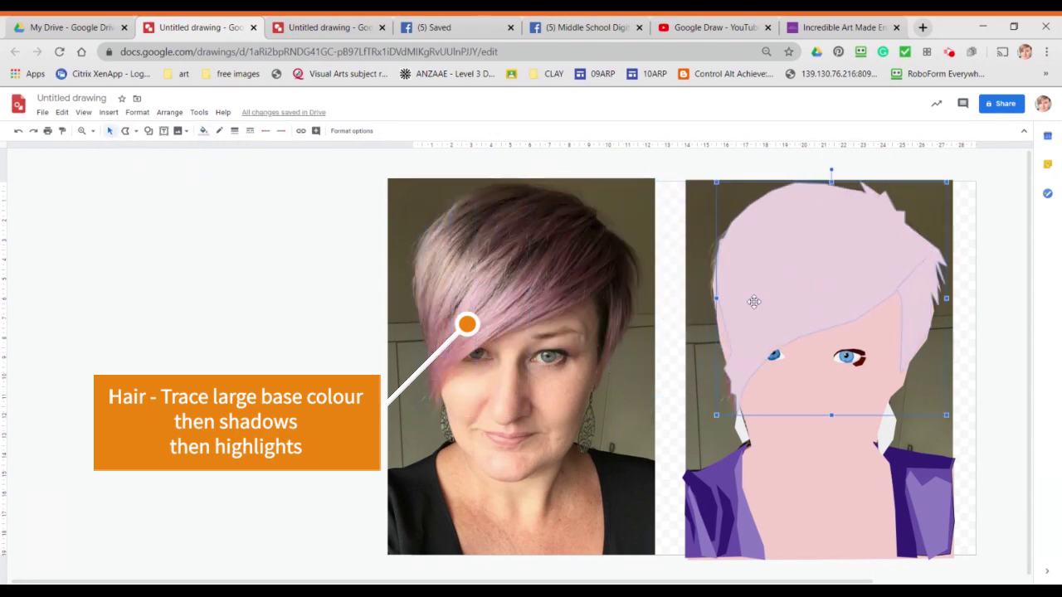
Adjust the points along the outer edge of the second portrait's hair base and fill the shape off-white.
click(758, 332)
click(718, 275)
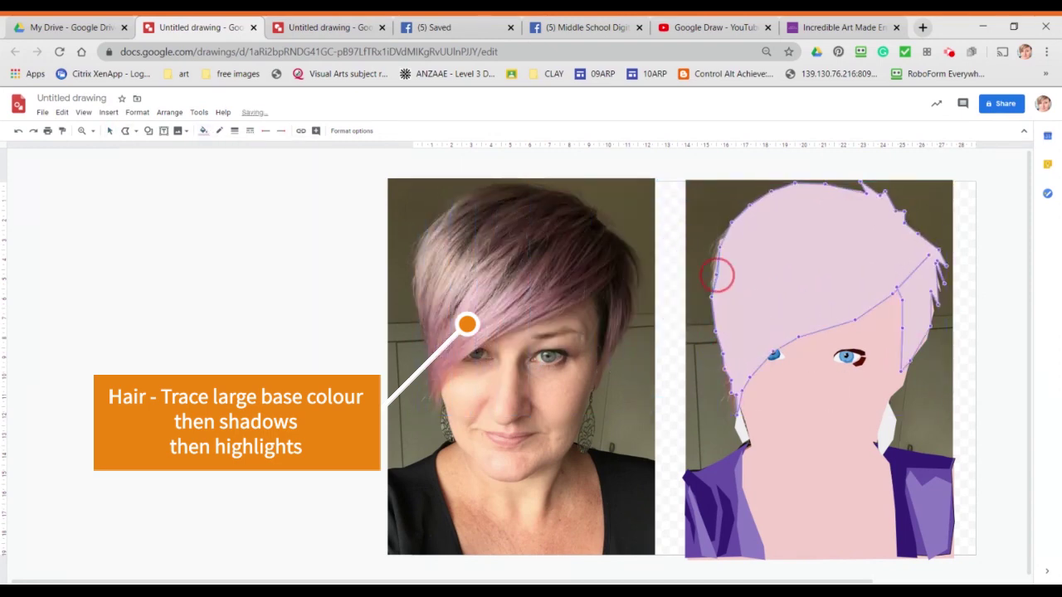
click(765, 349)
click(203, 130)
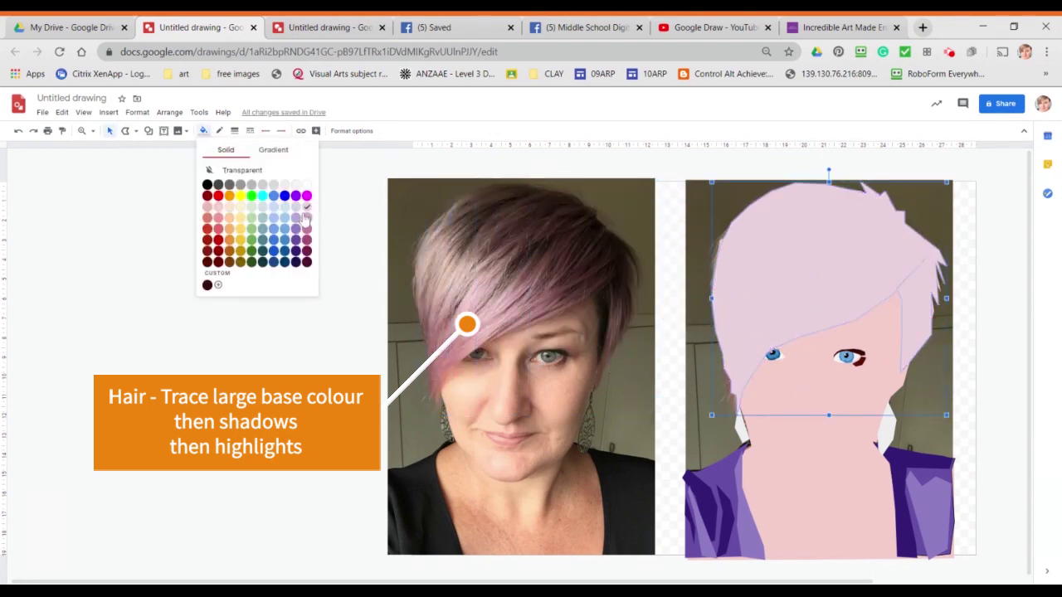
click(306, 184)
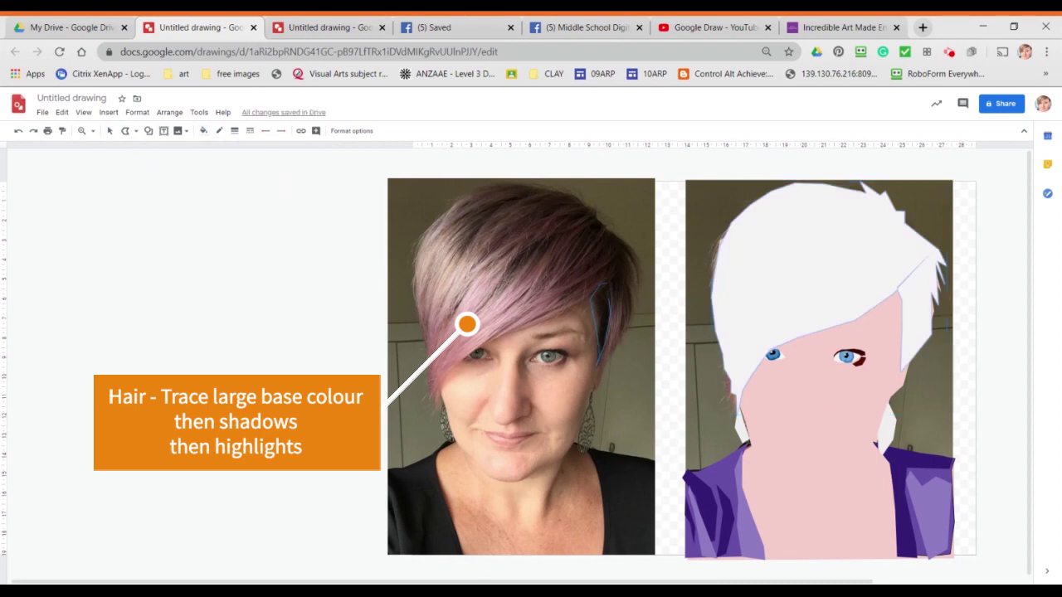
Trace the dark hair shadows at the crown and temple, fill them dark magenta and move them onto the second portrait.
click(607, 285)
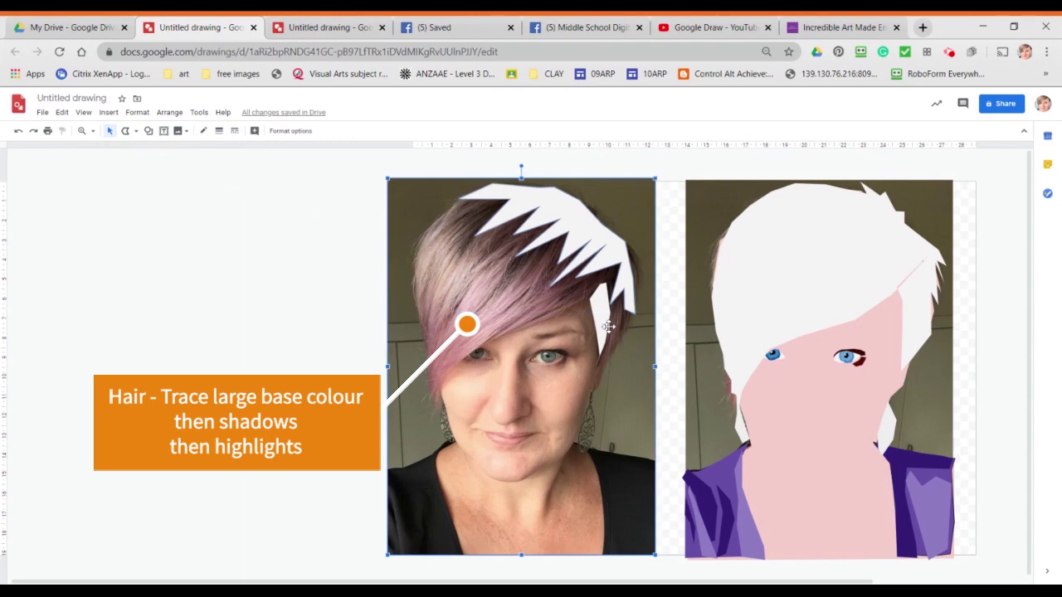
click(204, 130)
click(307, 206)
click(203, 130)
click(307, 240)
drag(578, 235, 877, 236)
double_click(887, 237)
Trace two long pointed hair highlights on the original photo's fringe above the partly covered eye.
click(459, 356)
click(496, 316)
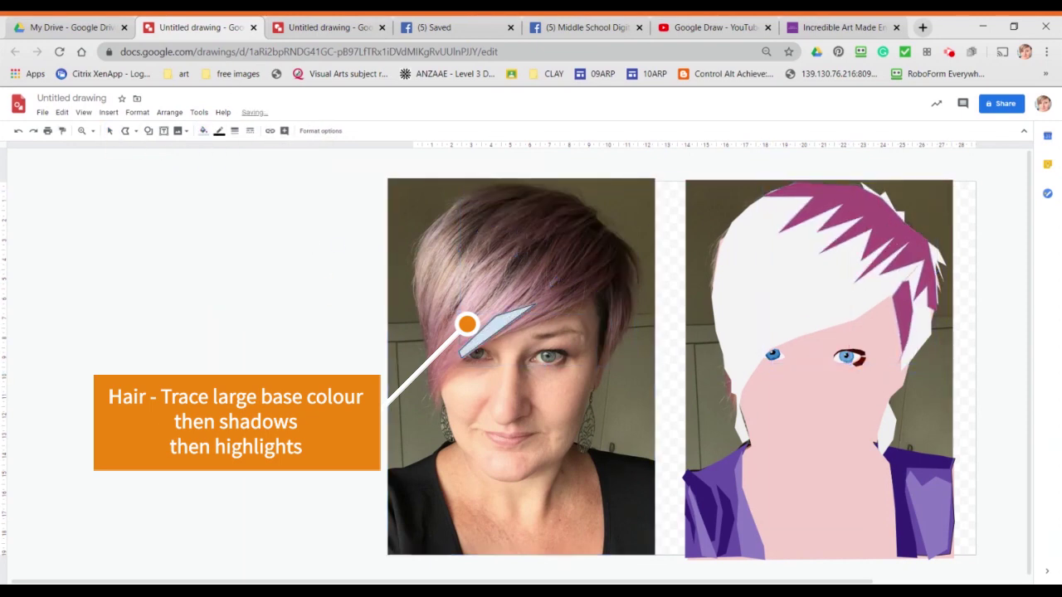
click(534, 263)
click(480, 320)
click(126, 131)
click(574, 413)
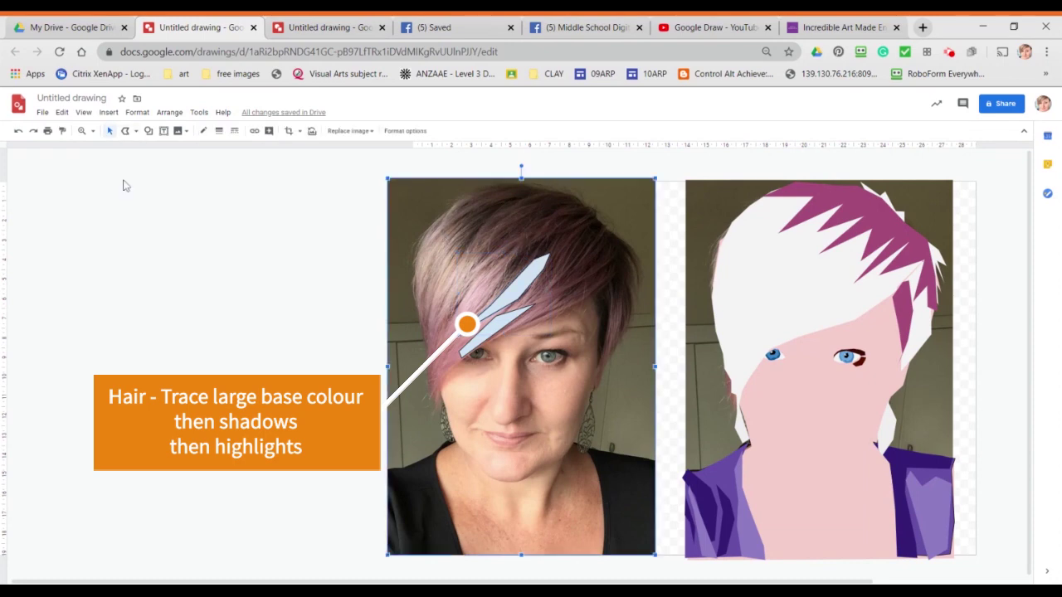
click(123, 184)
Trace the remaining jagged hair highlights across the fringe and along the outer edge of the hair.
click(437, 349)
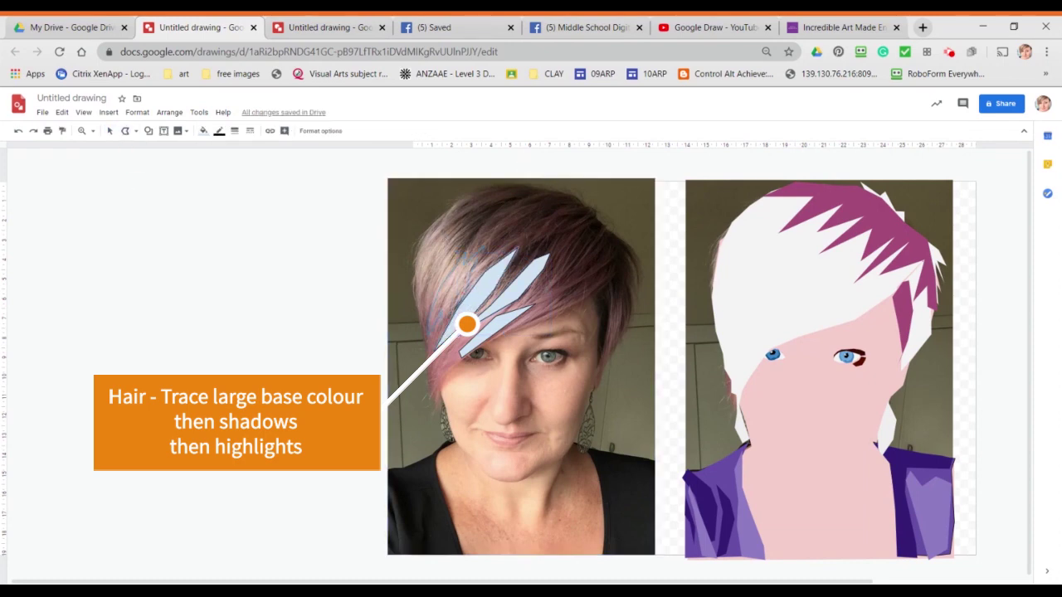
click(428, 333)
click(126, 131)
click(418, 246)
click(417, 246)
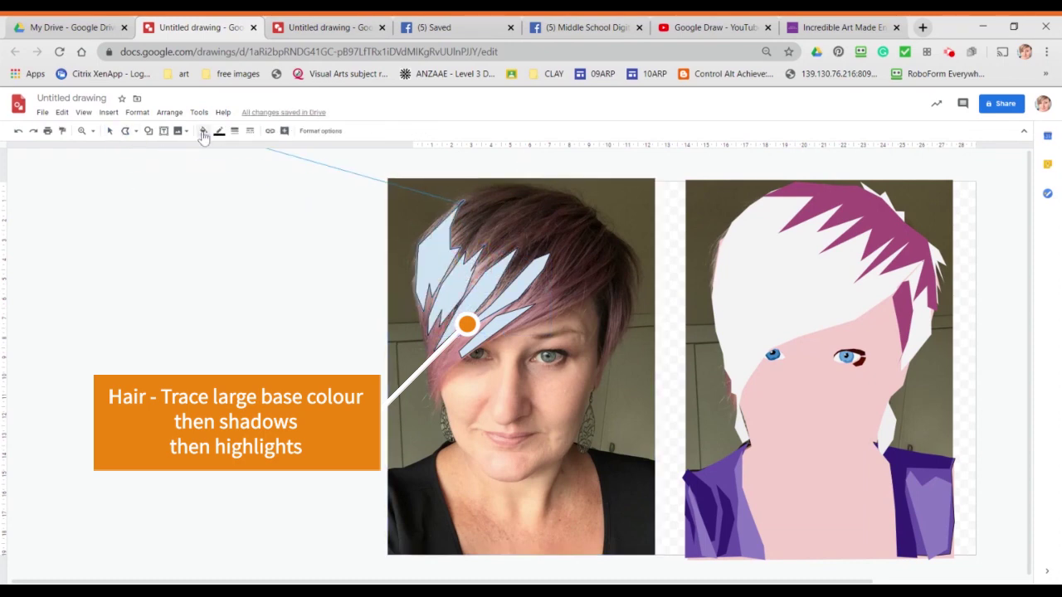
Select all the traced hair highlights without the photo and position them on the second portrait's hair.
drag(308, 199, 559, 341)
shift+click(522, 338)
drag(464, 256, 750, 256)
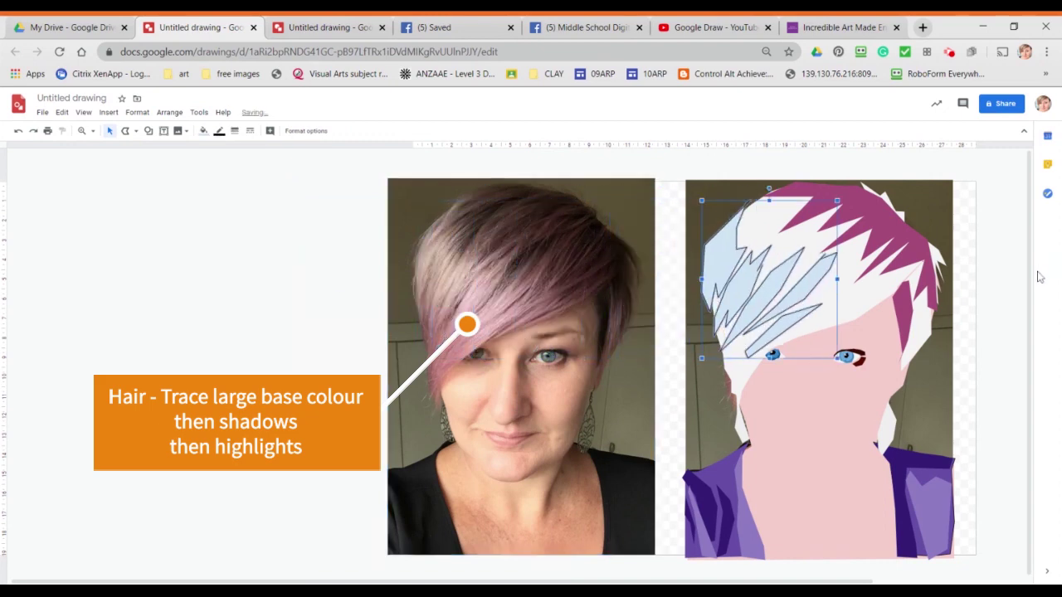
key(Right)
key(Right)
Fill the hair highlights pale magenta and the hair base pale purple.
click(204, 131)
click(308, 208)
click(730, 341)
click(203, 131)
click(306, 218)
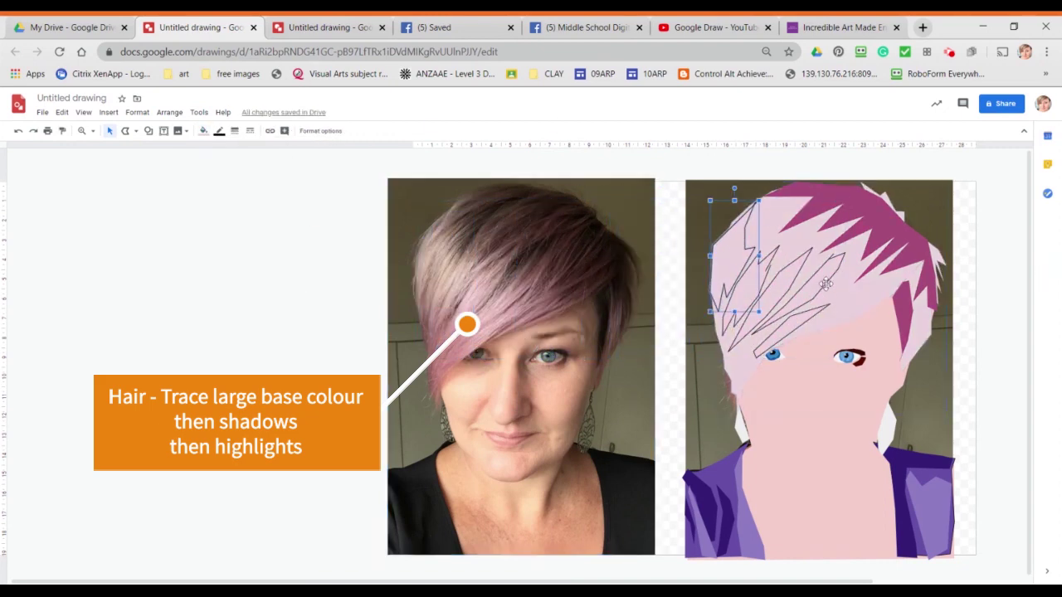
click(203, 130)
click(295, 217)
click(1024, 429)
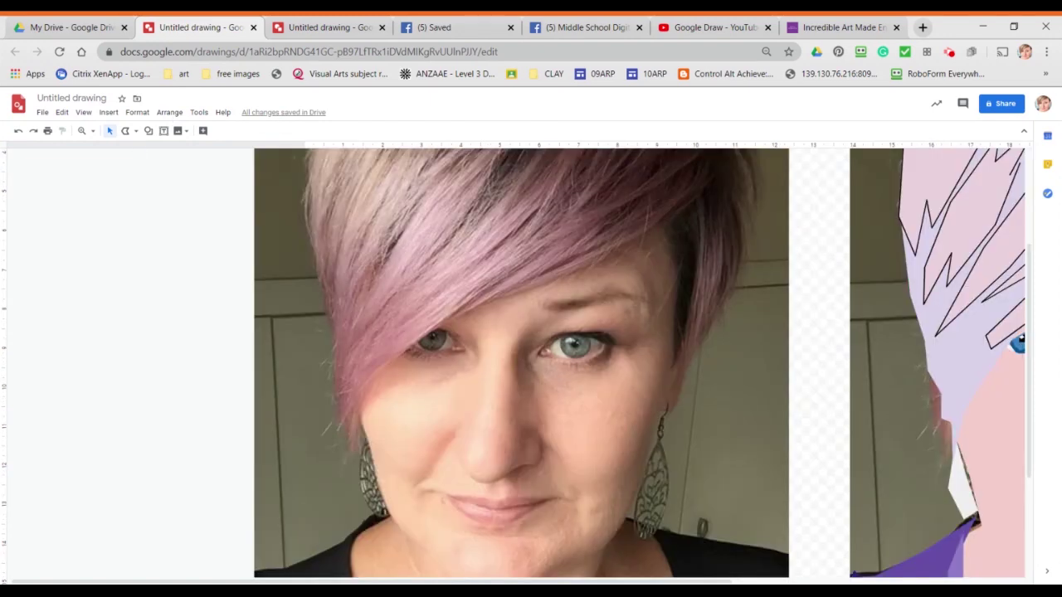
Trace the long face shadow on the original photo from the temple along the jaw to the chin.
drag(1029, 362, 1030, 474)
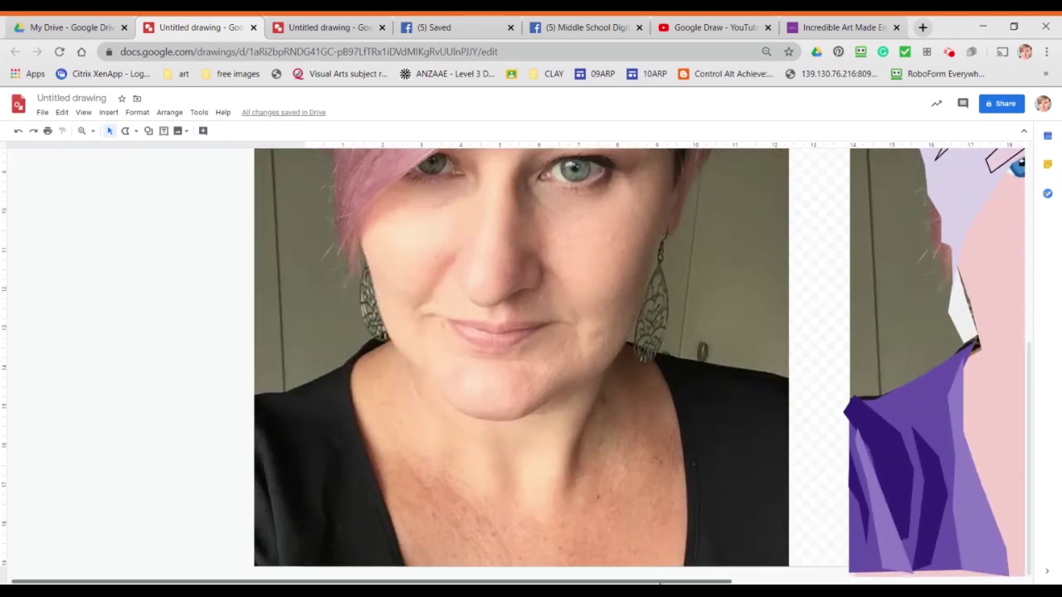
drag(496, 582, 711, 582)
click(126, 133)
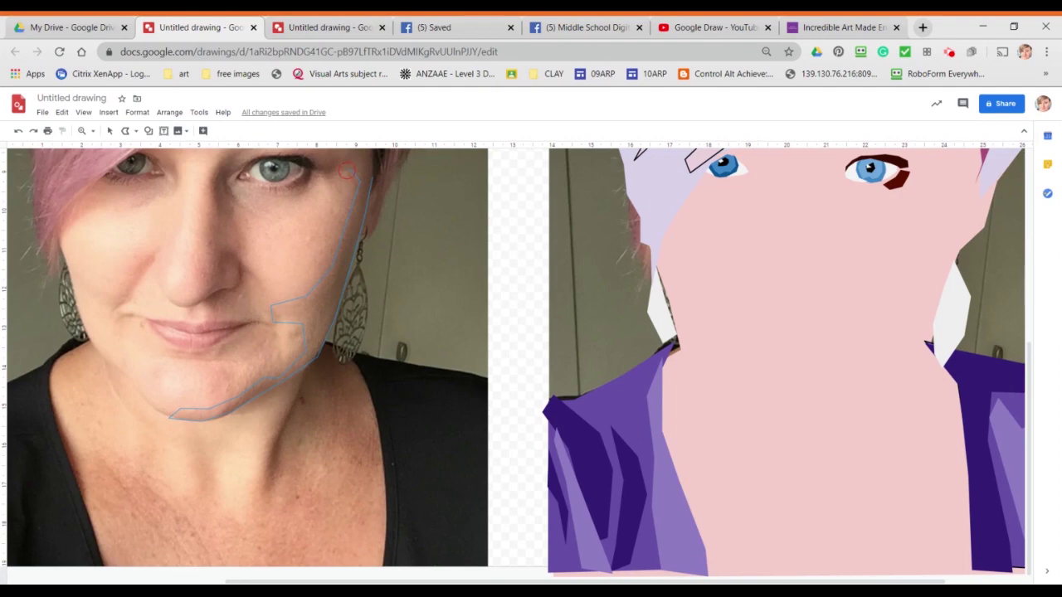
scroll(346, 171, up, 2)
scroll(356, 166, up, 4)
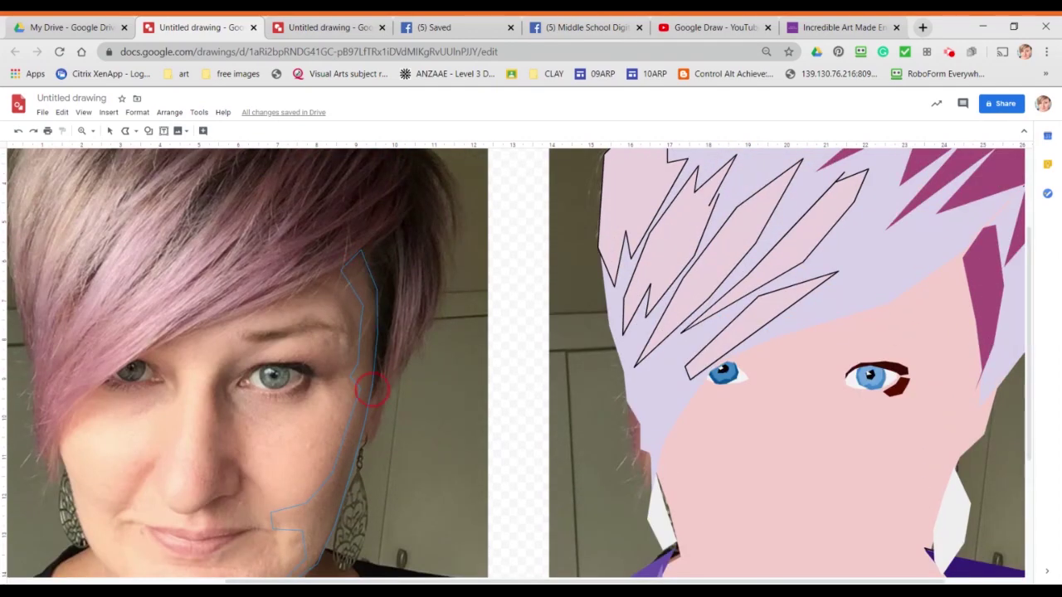
click(371, 390)
scroll(372, 390, down, 6)
scroll(516, 365, up, 2)
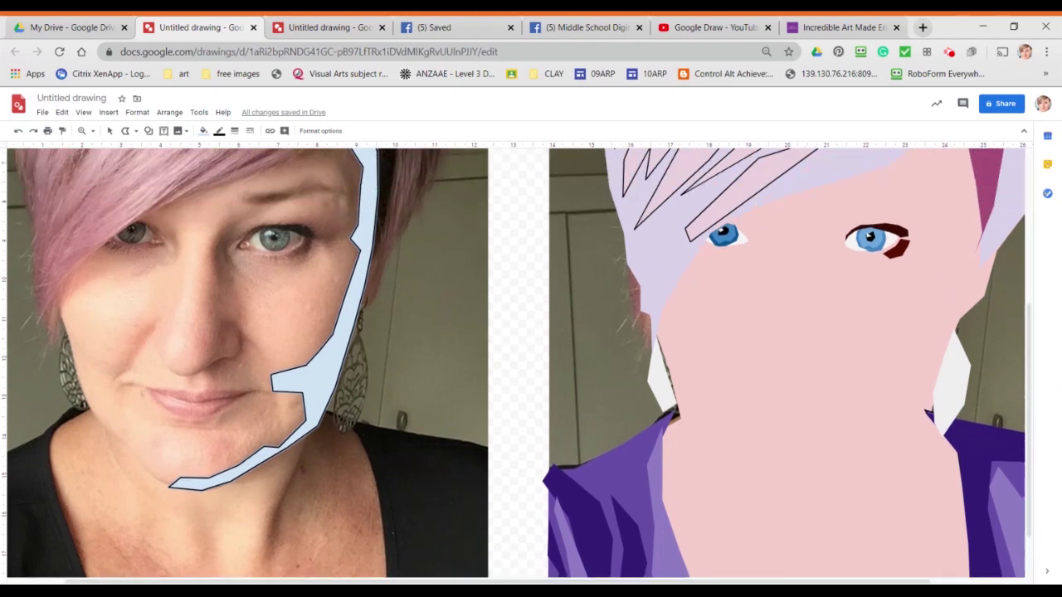
Trace the cheek shadow below the fringe and the shadow between the nose bridge and the fully visible eye.
click(64, 323)
click(116, 246)
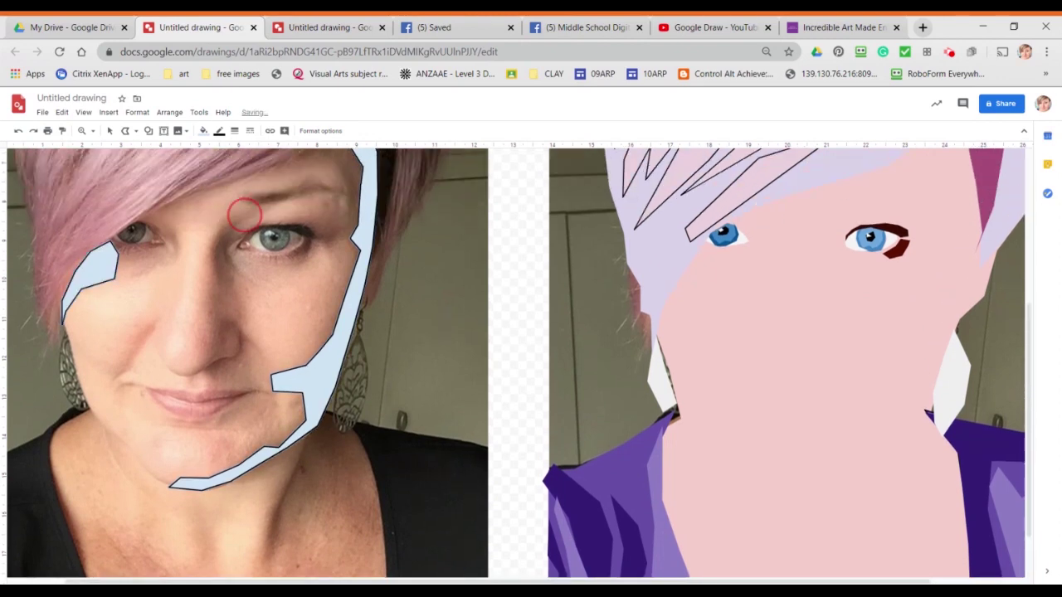
drag(234, 257, 248, 212)
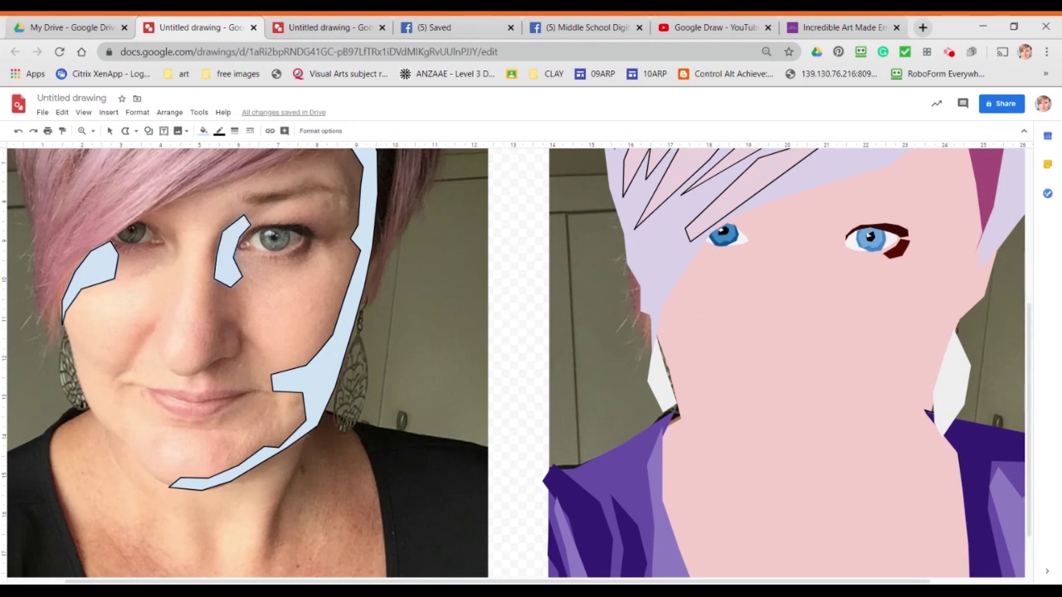
Trace the shadow along the side of the nose and around the nostril, and fill it light orange.
click(231, 327)
click(239, 333)
click(244, 345)
click(251, 341)
click(242, 321)
click(229, 314)
click(206, 353)
click(194, 368)
click(205, 378)
drag(228, 345, 228, 344)
click(202, 130)
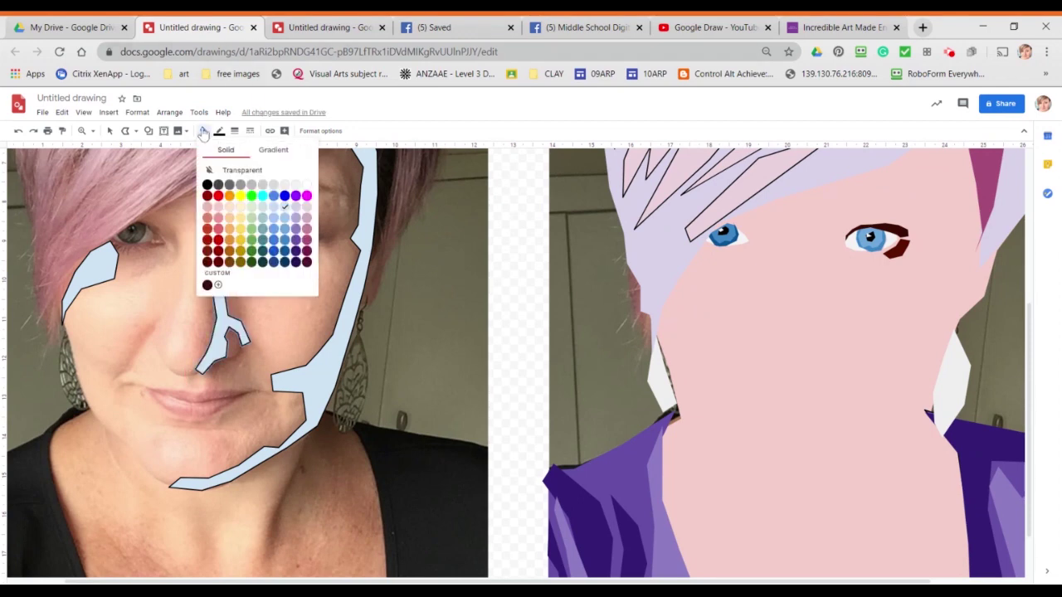
click(230, 218)
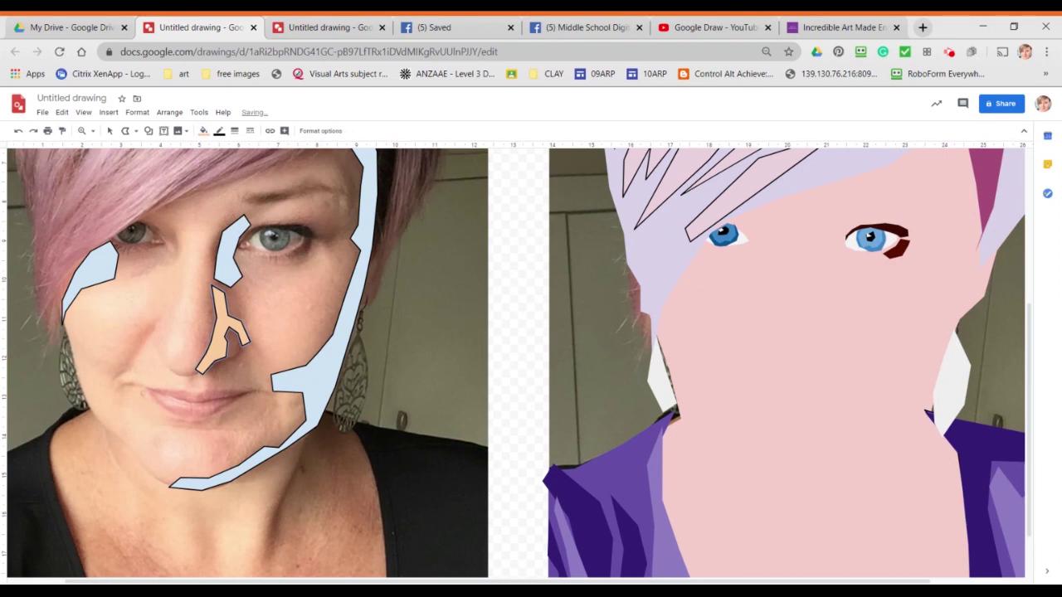
Leave the polyline tool, select all the traced face shadows without the photo and fill them light orange.
click(70, 297)
click(31, 278)
key(Escape)
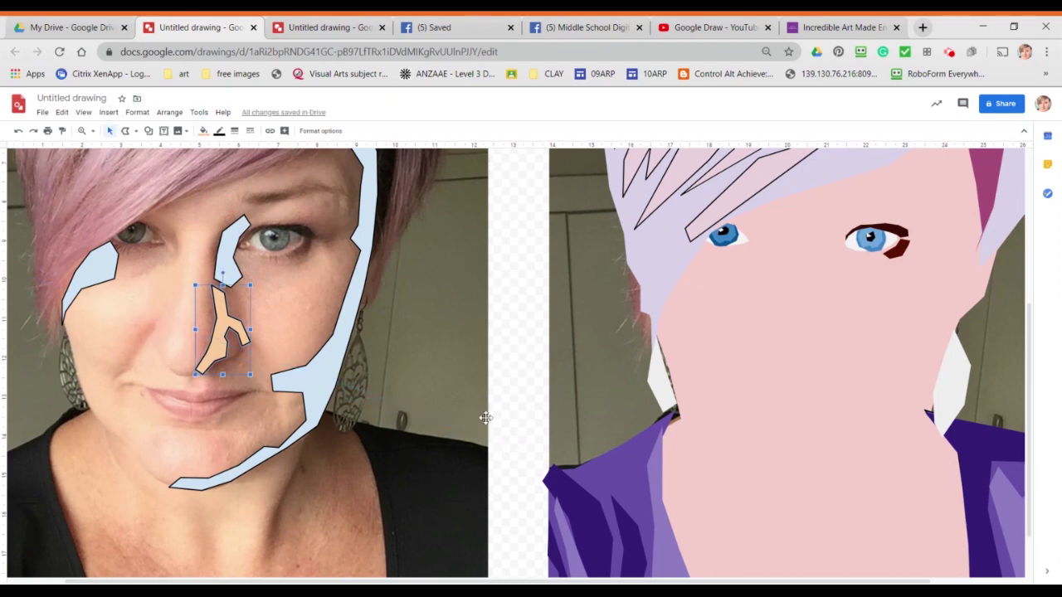
drag(521, 455, 65, 215)
shift+click(473, 368)
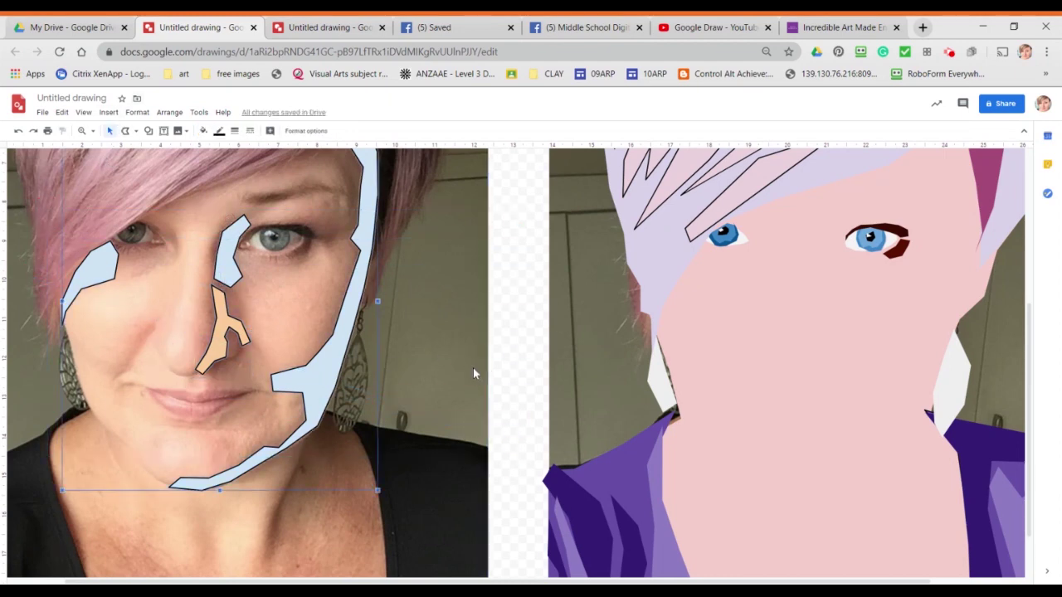
click(203, 130)
click(235, 230)
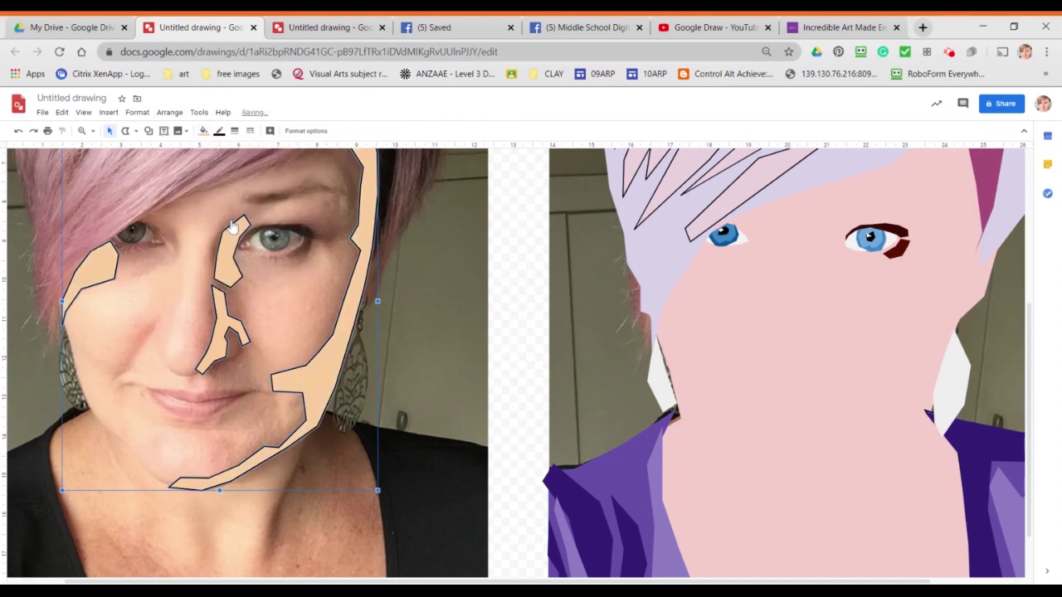
Place the face shadows on the second portrait with transparent outlines and a paler orange fill.
drag(244, 228, 859, 228)
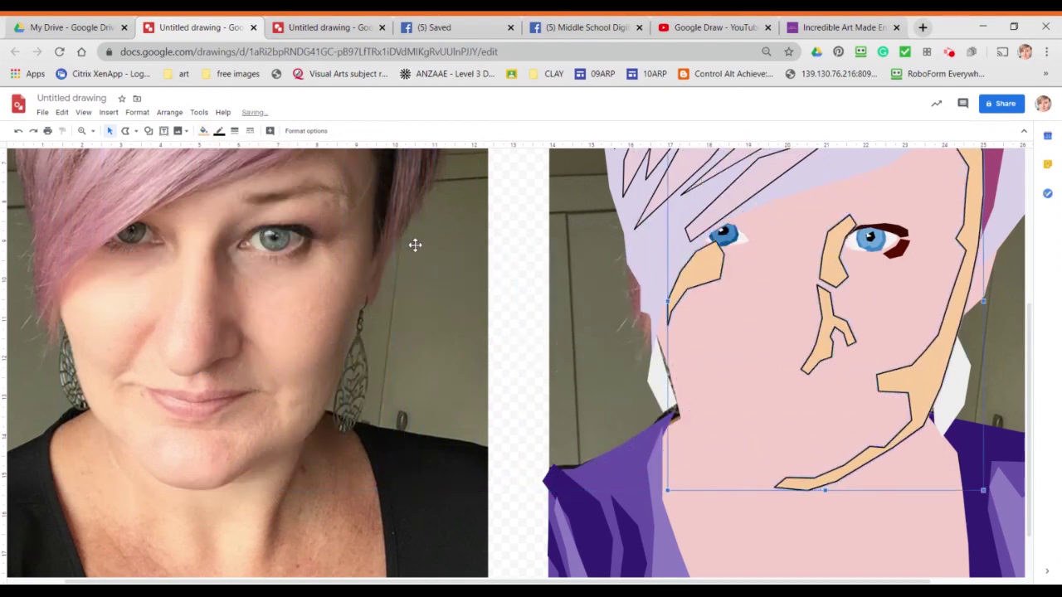
click(219, 130)
click(252, 157)
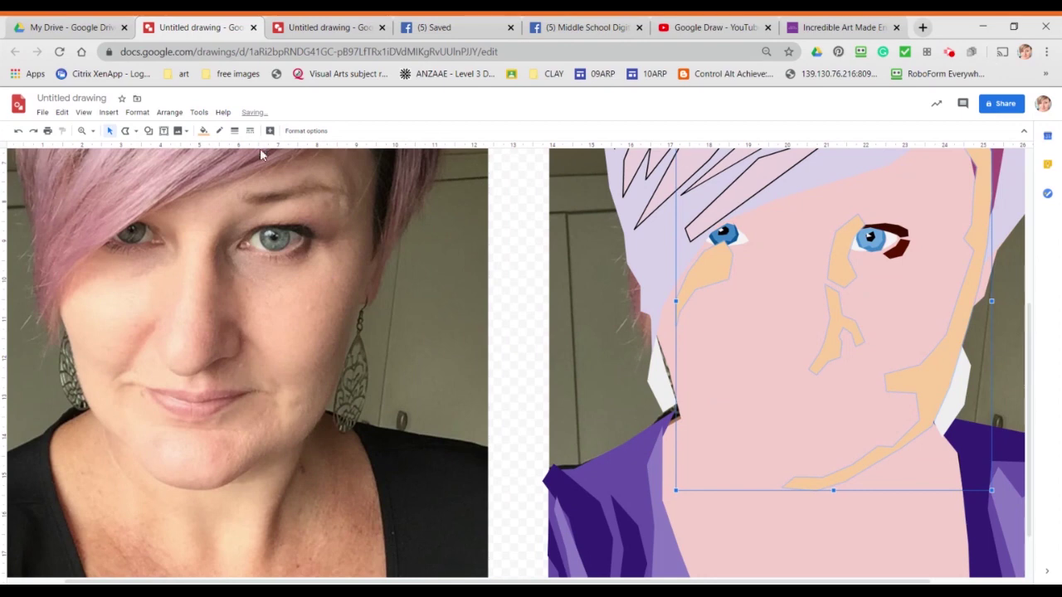
click(203, 130)
click(231, 216)
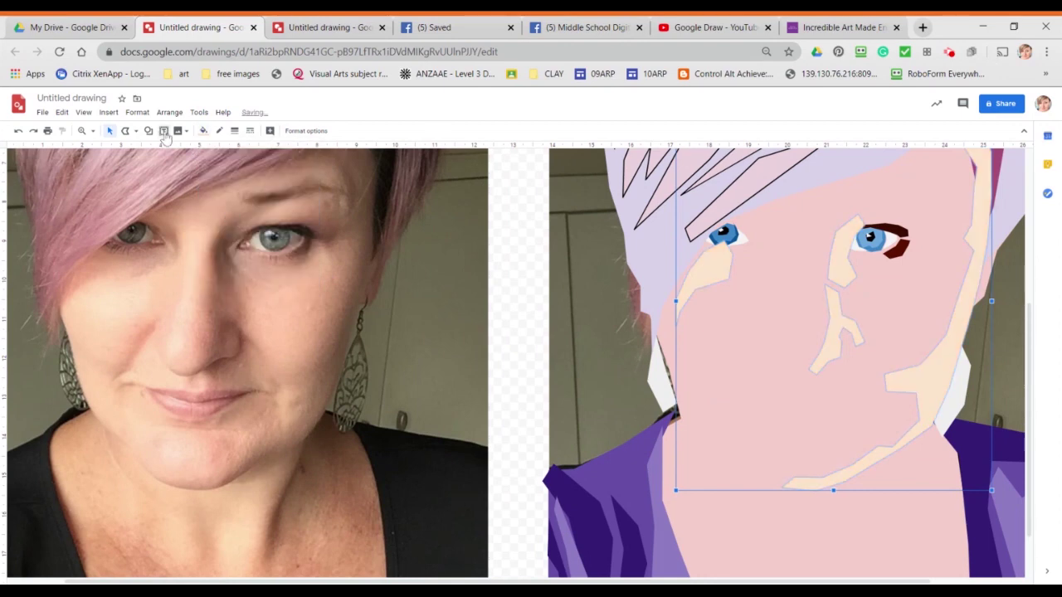
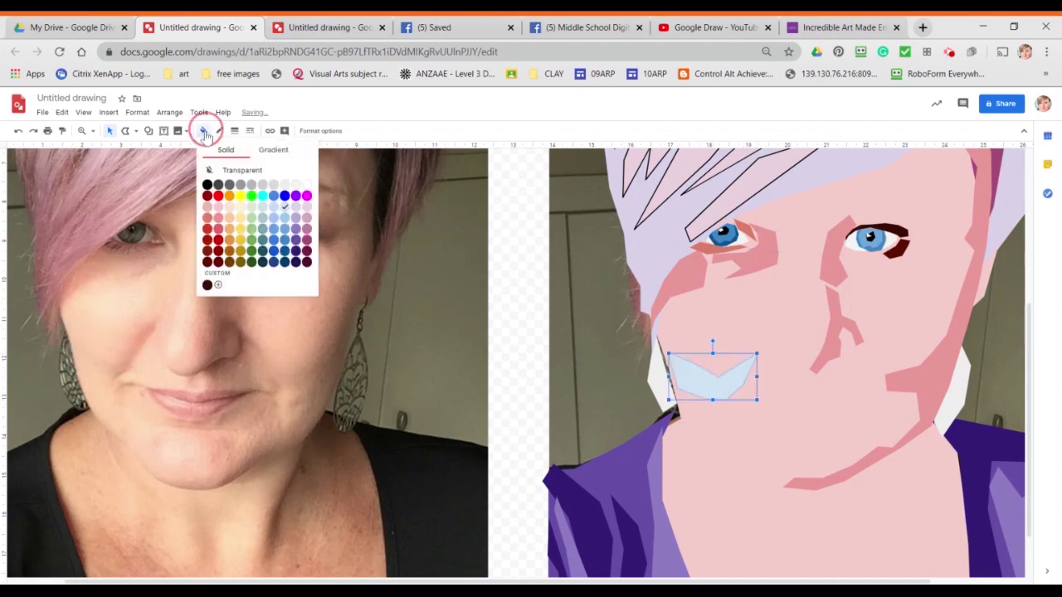
Fill the curved shape on the second portrait's lower cheek light red to match the face shadows.
click(207, 215)
click(204, 131)
click(219, 216)
click(514, 365)
Trace the light area of the lower lip on the enlarged original photo and make its outline transparent.
click(127, 129)
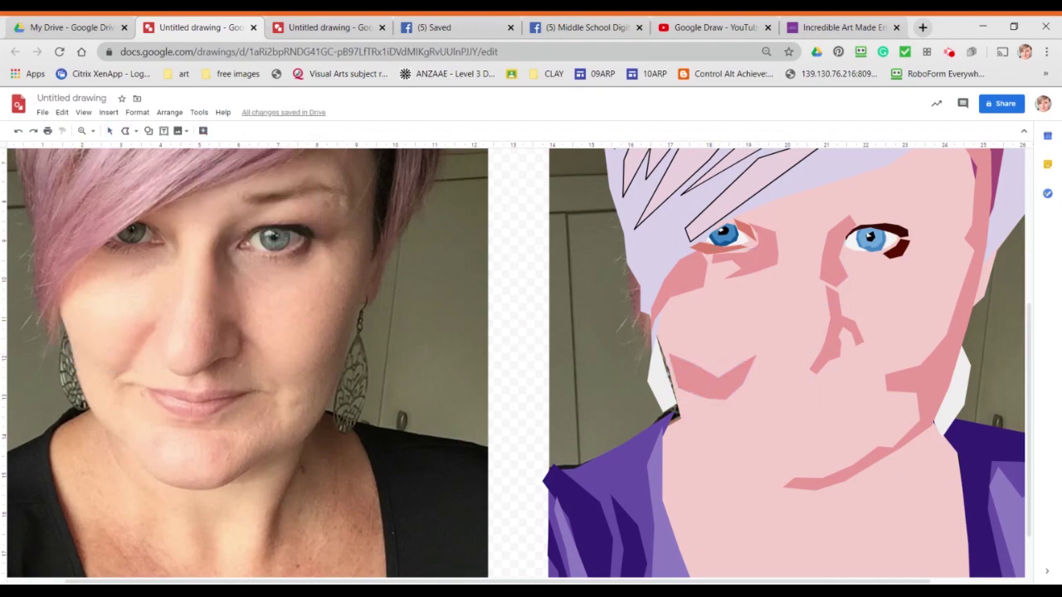
click(93, 131)
click(99, 191)
drag(498, 582, 259, 582)
drag(1029, 407, 1029, 435)
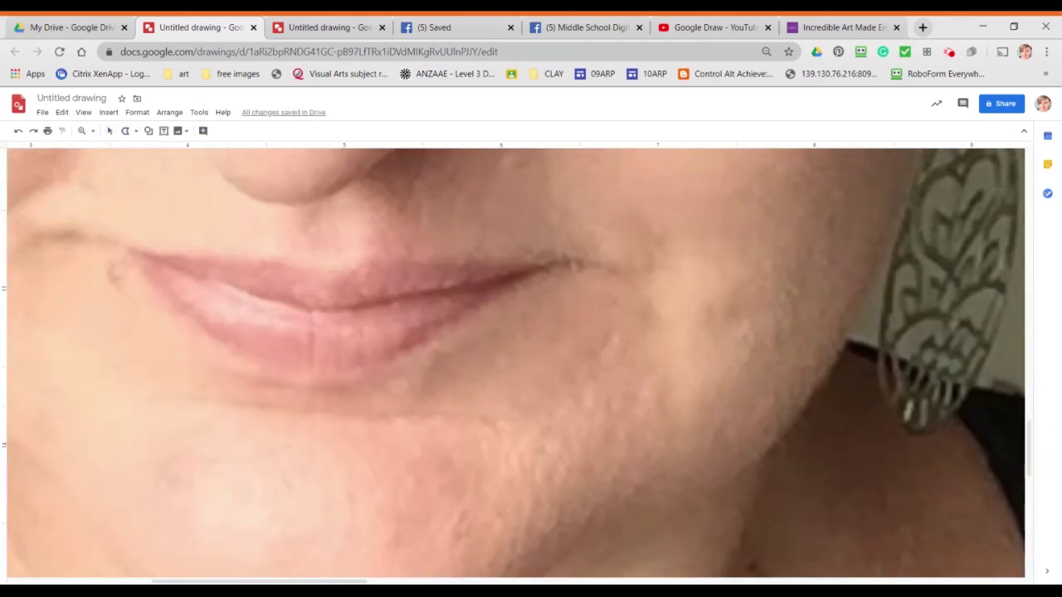
click(376, 340)
click(415, 334)
click(440, 308)
click(386, 321)
click(169, 277)
click(212, 318)
click(219, 131)
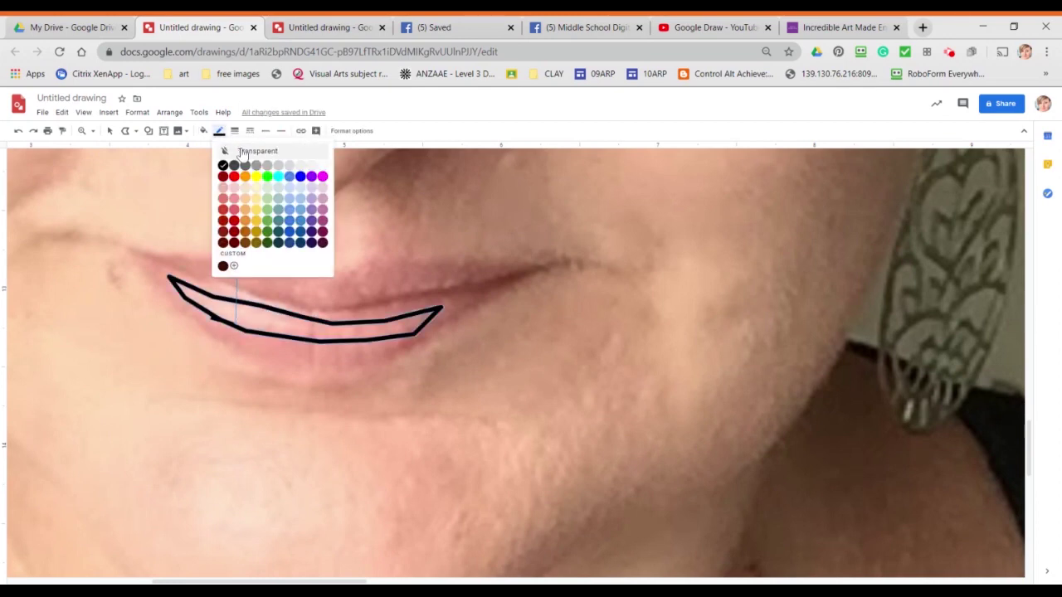
click(249, 151)
Trace the upper lip as a shape, make its outline transparent and change its fill colour.
click(126, 132)
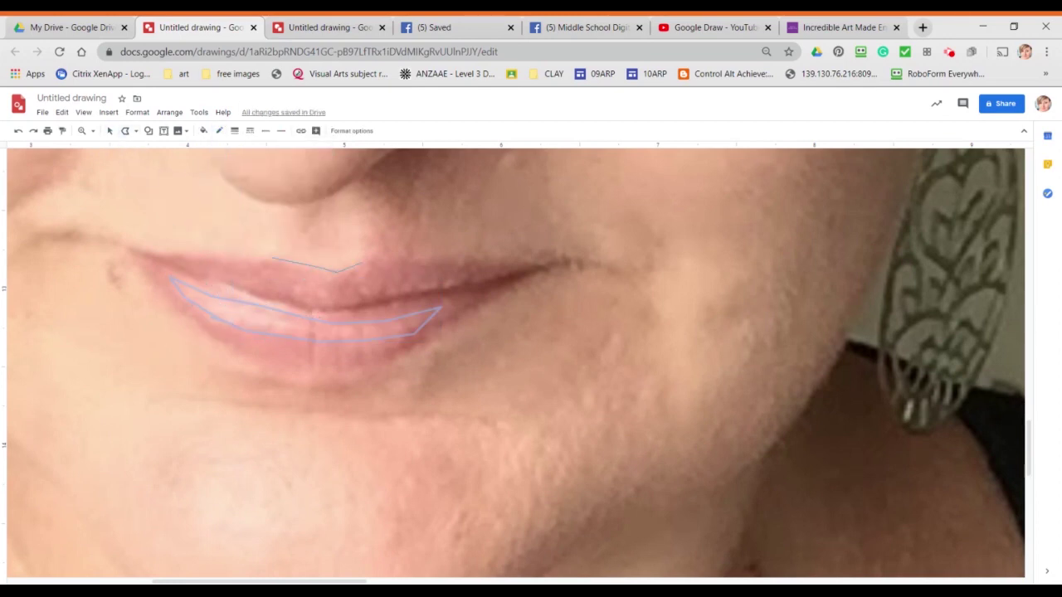
click(134, 248)
click(278, 257)
click(219, 131)
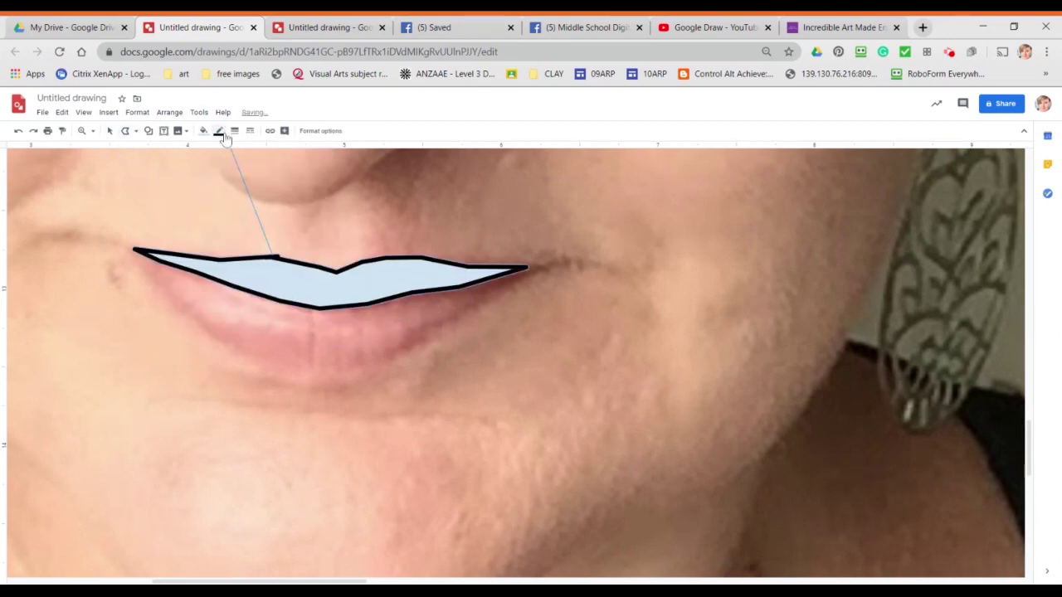
click(248, 152)
click(204, 131)
click(242, 196)
Trace the highlight on one half of the lower lip, make its outline transparent and fill it pale red.
click(109, 131)
click(125, 131)
click(169, 281)
click(192, 311)
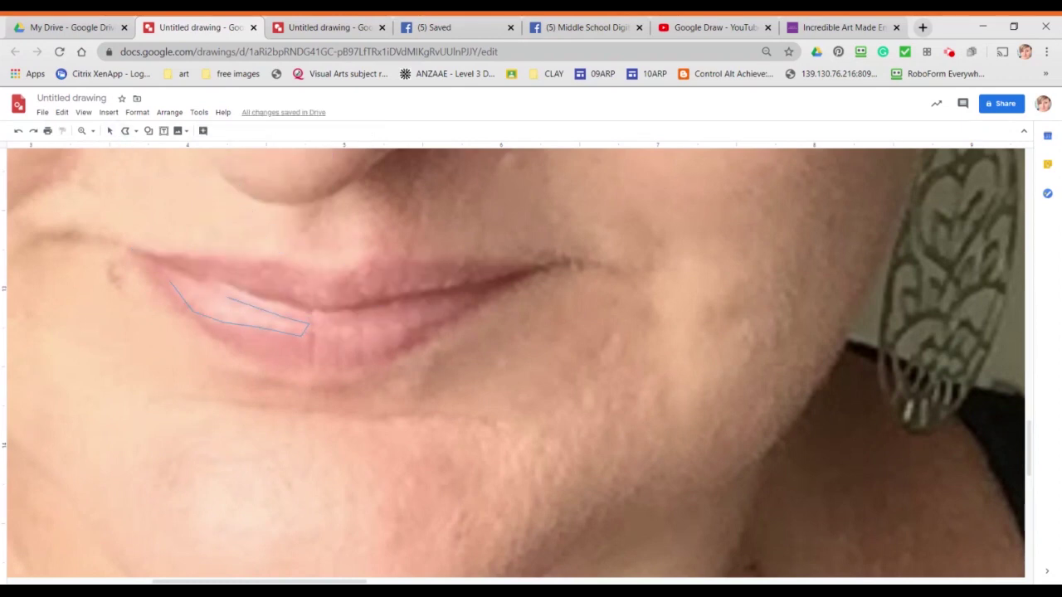
click(169, 276)
click(204, 132)
click(232, 210)
click(219, 131)
click(253, 152)
click(204, 131)
click(218, 209)
click(109, 131)
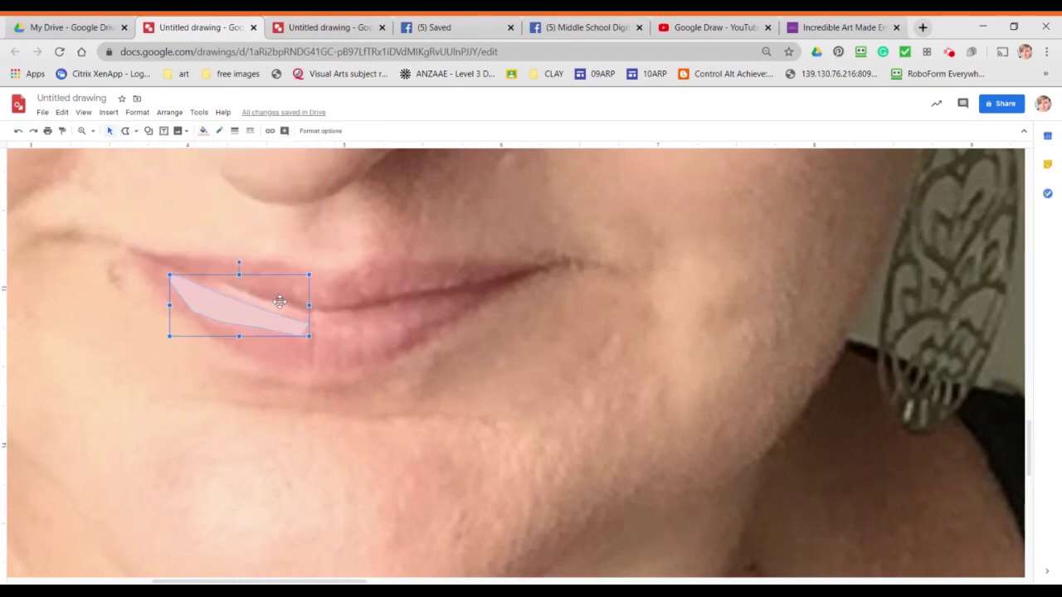
Trace around both lips on the original photo as one closed base shape.
click(125, 131)
click(137, 250)
click(173, 255)
click(537, 266)
click(435, 341)
click(336, 370)
click(220, 350)
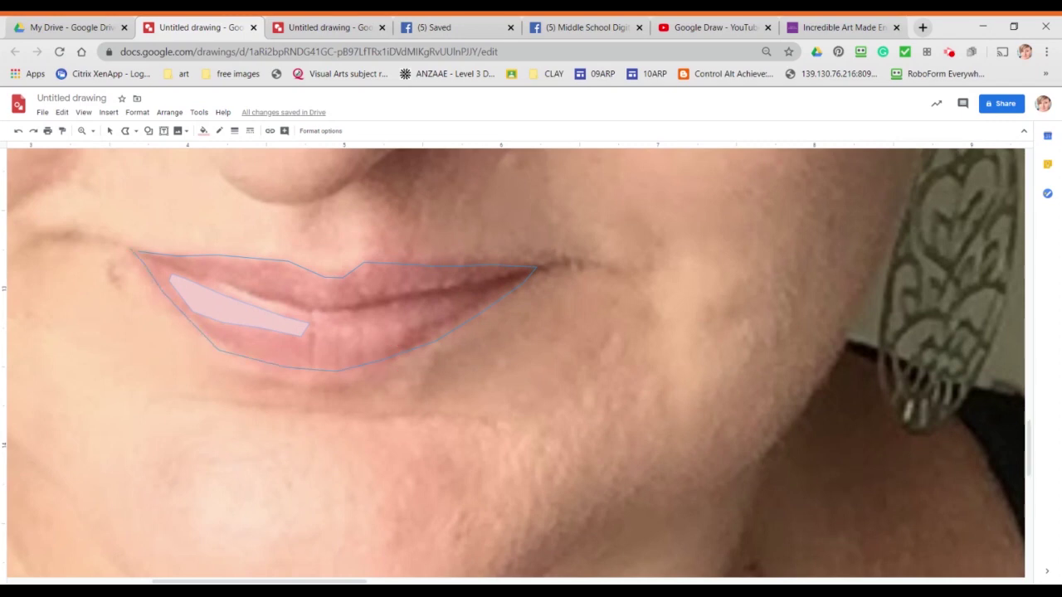
click(139, 251)
Fill the lip base shape pale dusty pink with a transparent outline and move it down off the mouth.
click(204, 131)
click(207, 209)
click(219, 131)
drag(357, 315, 458, 448)
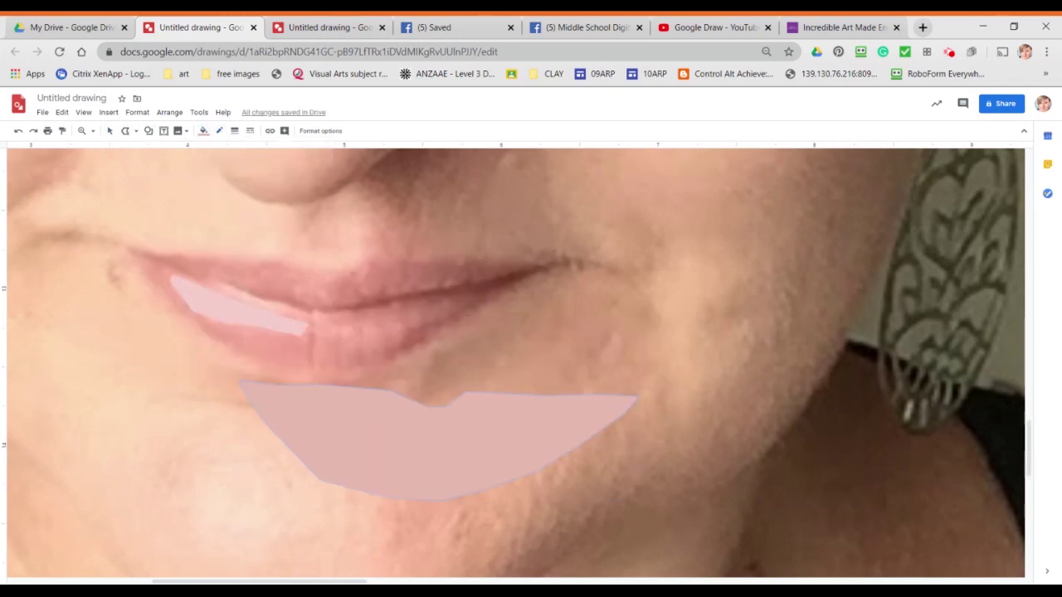
Trace the dark line between the lips and the shadows at both mouth corners, filling them muted red.
click(311, 306)
click(245, 290)
click(308, 311)
click(334, 312)
click(204, 131)
click(207, 219)
click(125, 131)
click(204, 275)
click(203, 275)
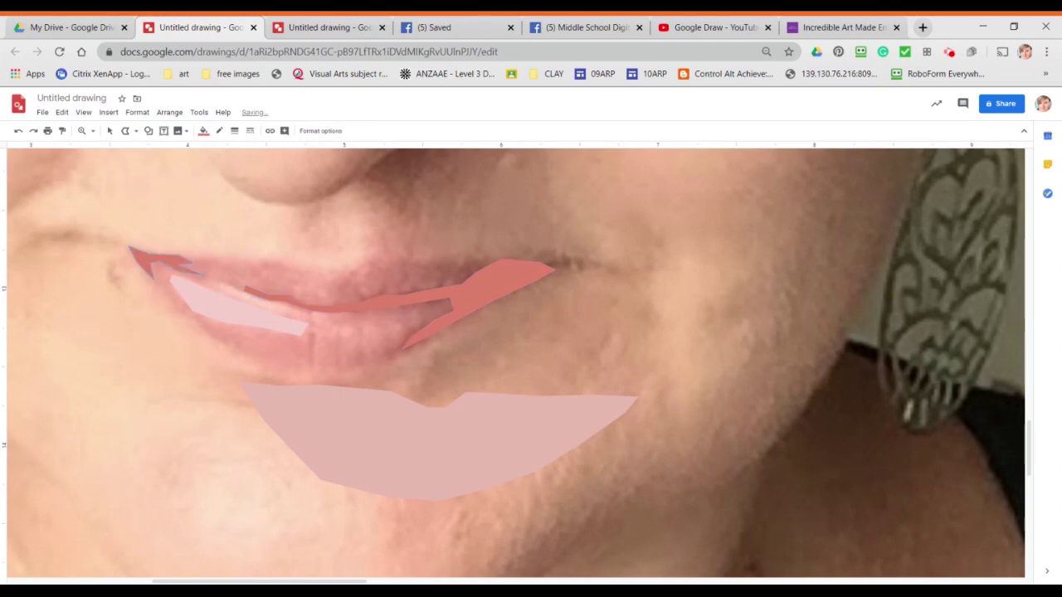
Move the pale pink lip base shape back onto the mouth and send it behind the shadow and highlight shapes.
drag(453, 451, 341, 314)
click(169, 113)
mouse_move(176, 133)
click(361, 164)
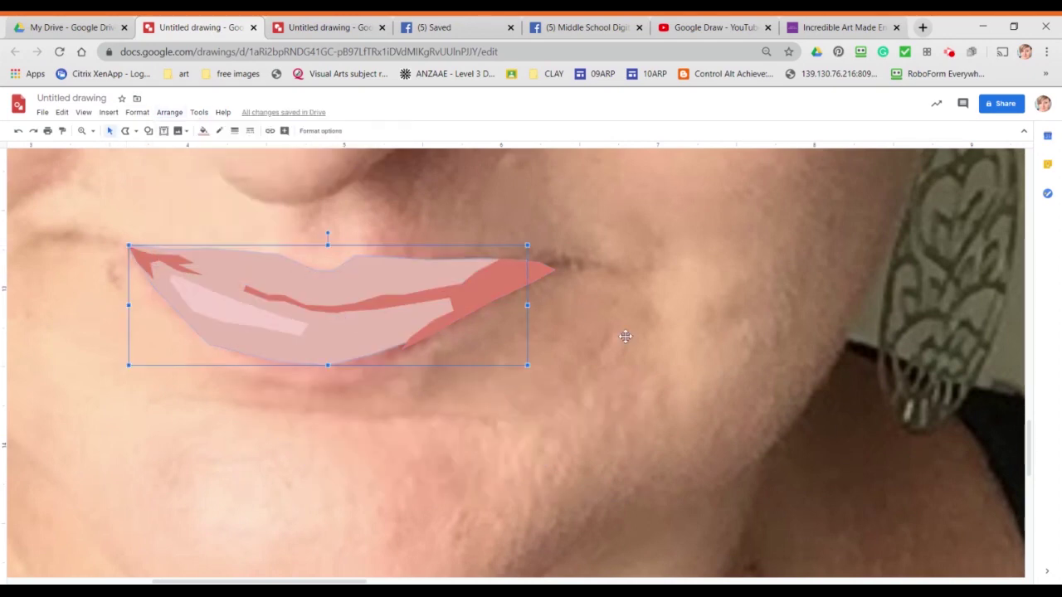
Cut all the lip shapes, paste them and move them together onto the mouth of the traced portrait.
key(ctrl+alt+minus)
shift+click(382, 339)
shift+click(438, 335)
key(ctrl+x)
key(ctrl+alt+minus)
key(ctrl+alt+minus)
key(ctrl+v)
drag(492, 363, 799, 363)
right_click(799, 362)
click(827, 522)
Move the pink skin silhouette off the traced portrait onto the original photo and nudge the lips left and down.
drag(788, 423, 560, 457)
click(800, 362)
key(Left)
key(Down)
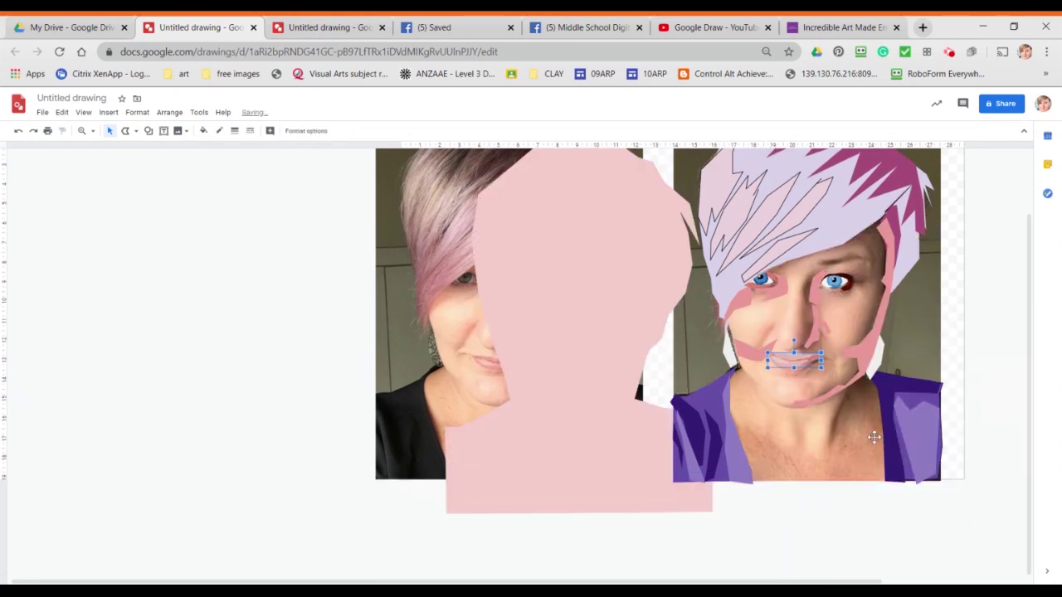
Move the pink skin silhouette back onto the traced portrait so it lines up beneath the facial features.
drag(576, 335, 804, 301)
click(991, 356)
key(ctrl+alt+plus)
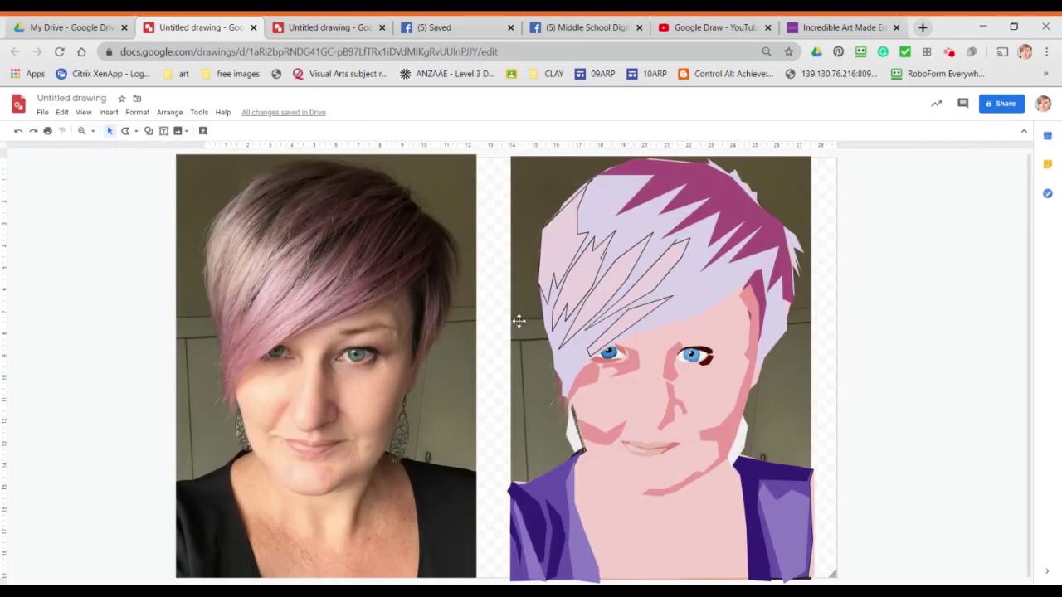
drag(663, 514, 406, 552)
drag(406, 515, 664, 514)
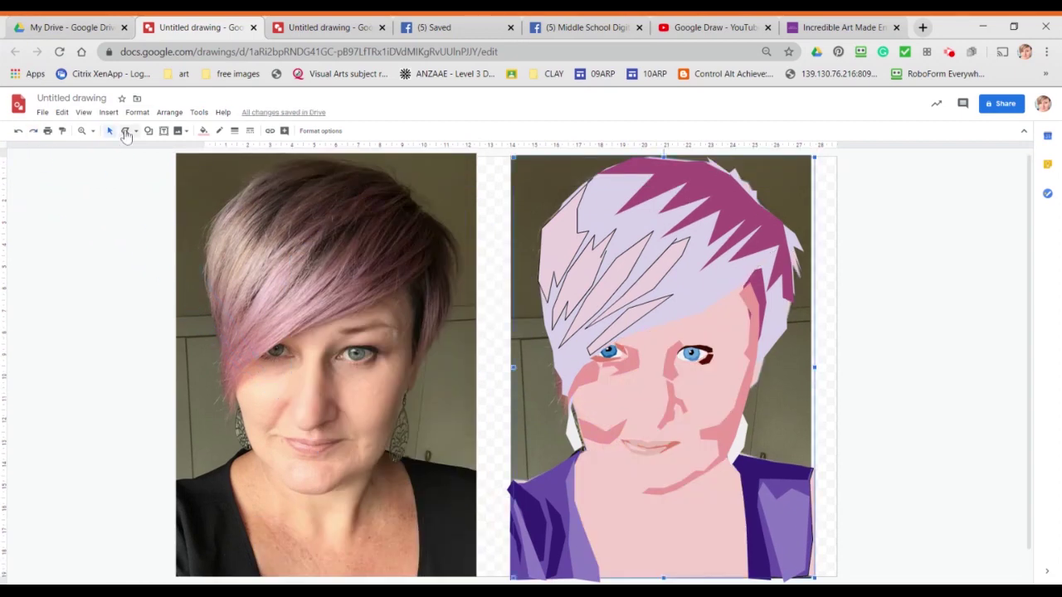
Trace a closed highlight shape on each cheek of the original photo.
click(126, 131)
click(255, 379)
click(255, 378)
click(127, 131)
click(350, 391)
click(366, 413)
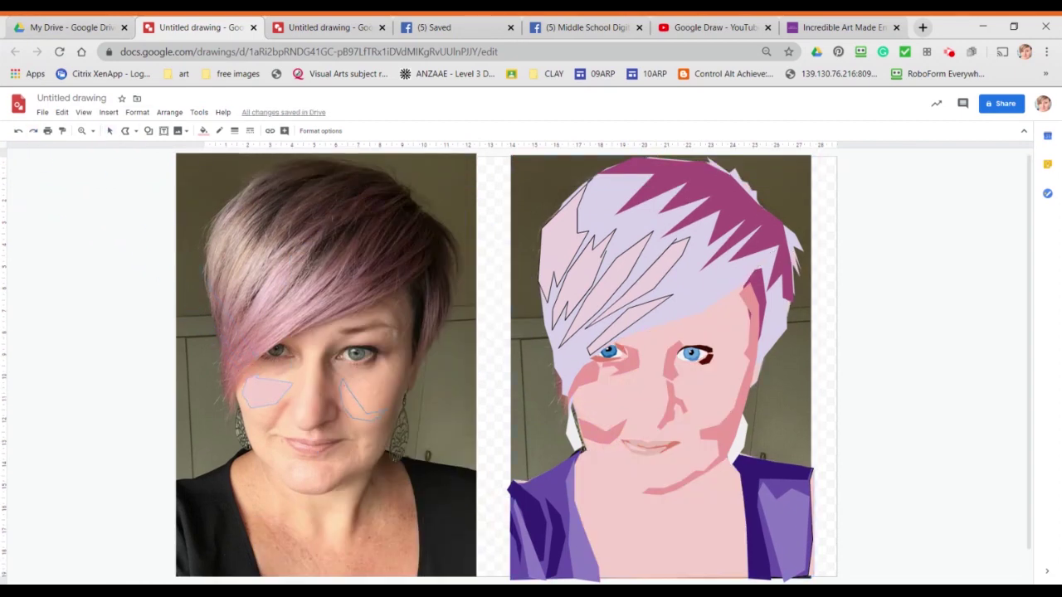
click(341, 379)
Trace the highlight running along the nose and over the brow, and the chin highlight, on the original photo.
click(126, 131)
click(303, 344)
click(308, 363)
click(327, 335)
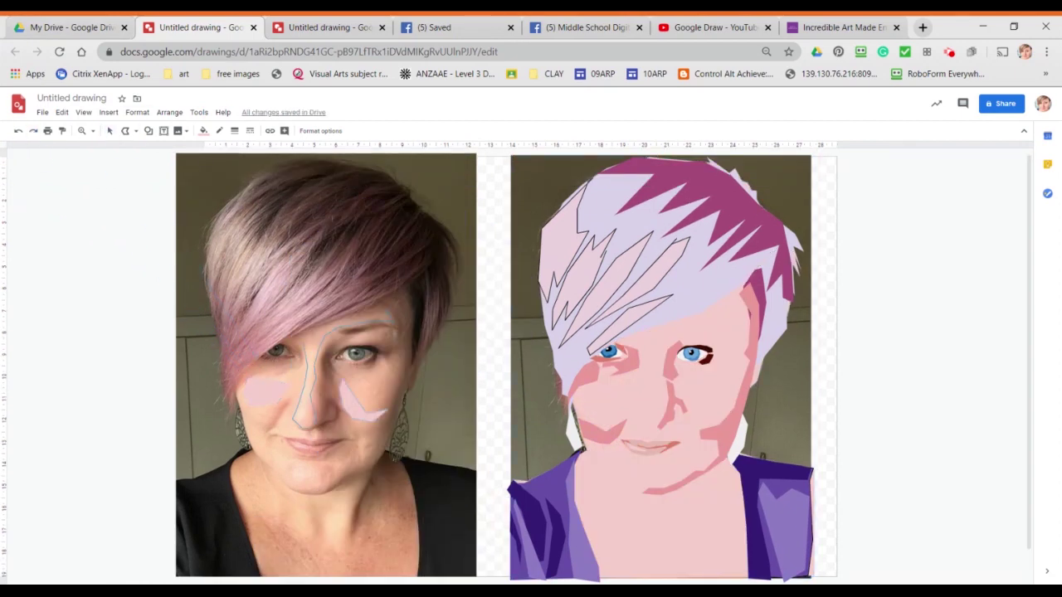
click(304, 339)
click(126, 131)
click(326, 471)
click(283, 486)
click(276, 470)
Move the four face highlights together onto the traced portrait and fill them pale cream.
shift+click(266, 393)
shift+click(308, 399)
shift+click(362, 411)
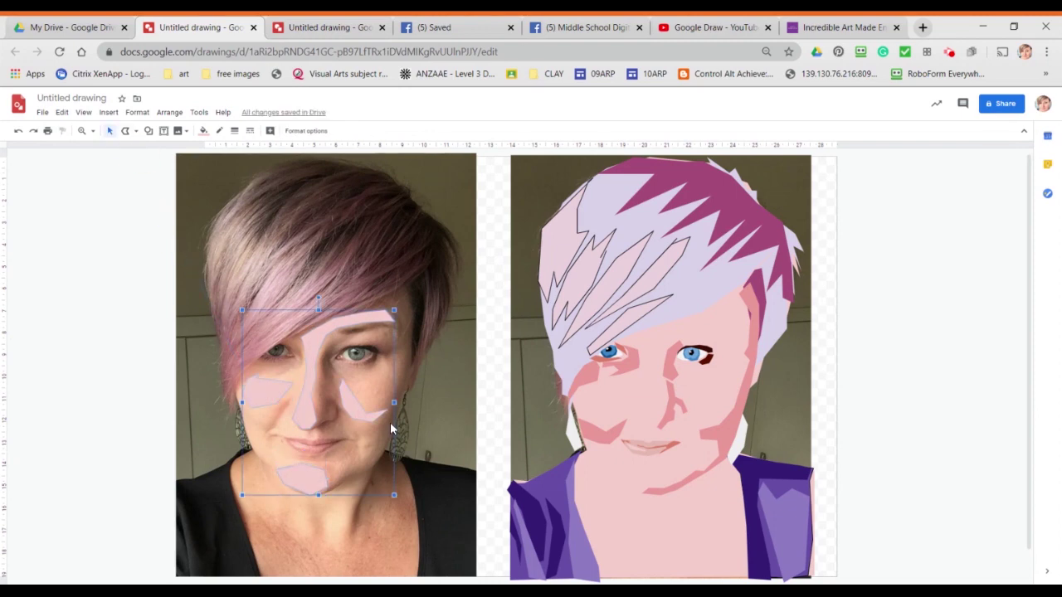
drag(365, 412, 708, 409)
click(203, 131)
click(235, 210)
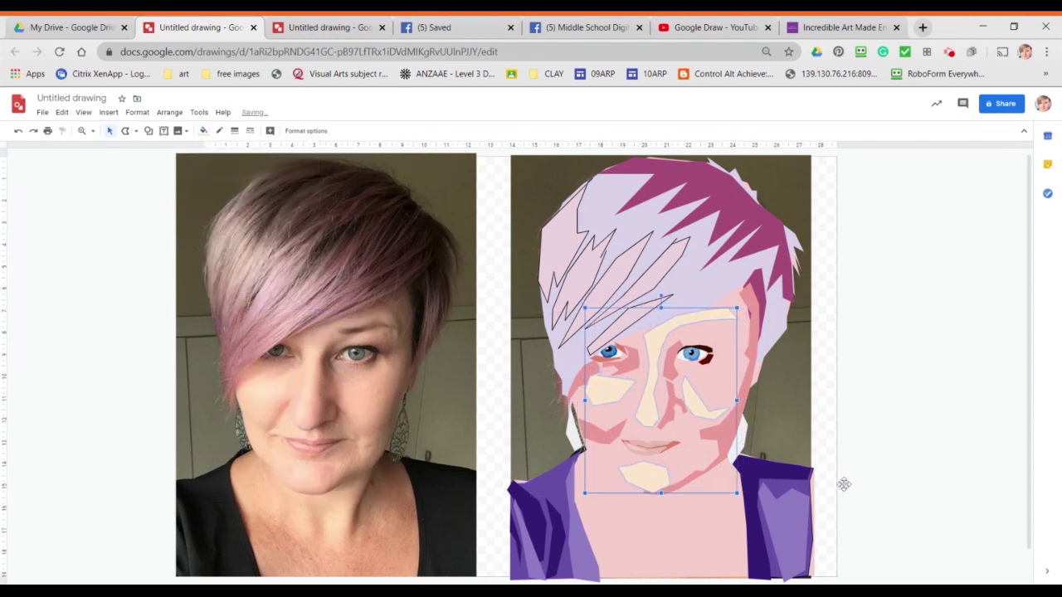
click(868, 416)
Make the outlines of the four pale pink hair highlight shapes transparent.
click(560, 240)
shift+click(619, 272)
shift+click(662, 267)
shift+click(644, 314)
click(219, 131)
click(242, 278)
click(982, 357)
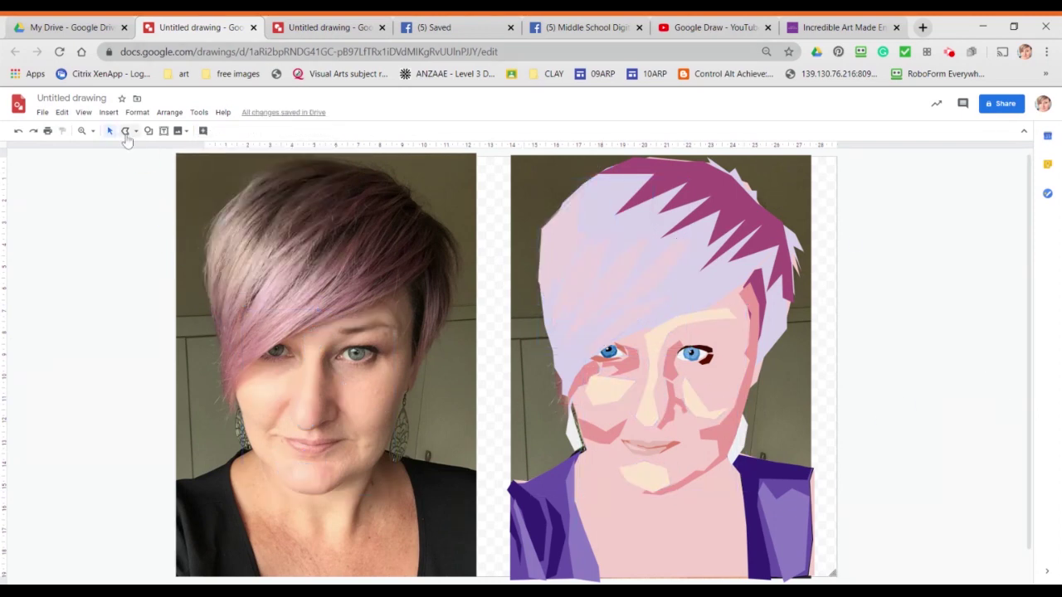
Move the neck shadow strip onto the traced portrait and fill it with semi-transparent dark brown, #3b0b02c9.
drag(377, 477, 702, 493)
click(203, 130)
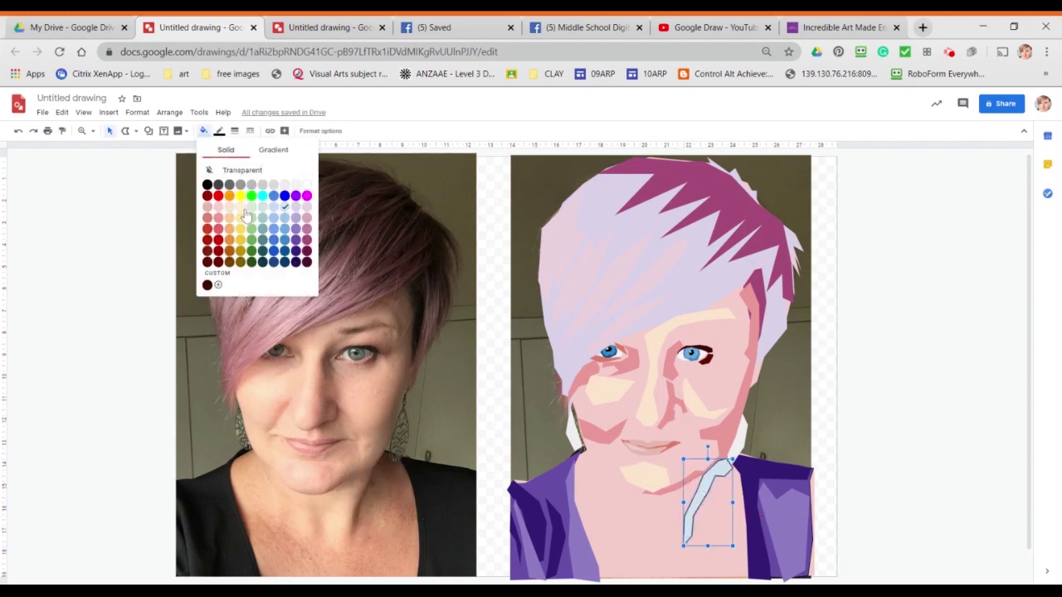
click(207, 218)
click(203, 131)
click(230, 262)
click(203, 131)
click(208, 284)
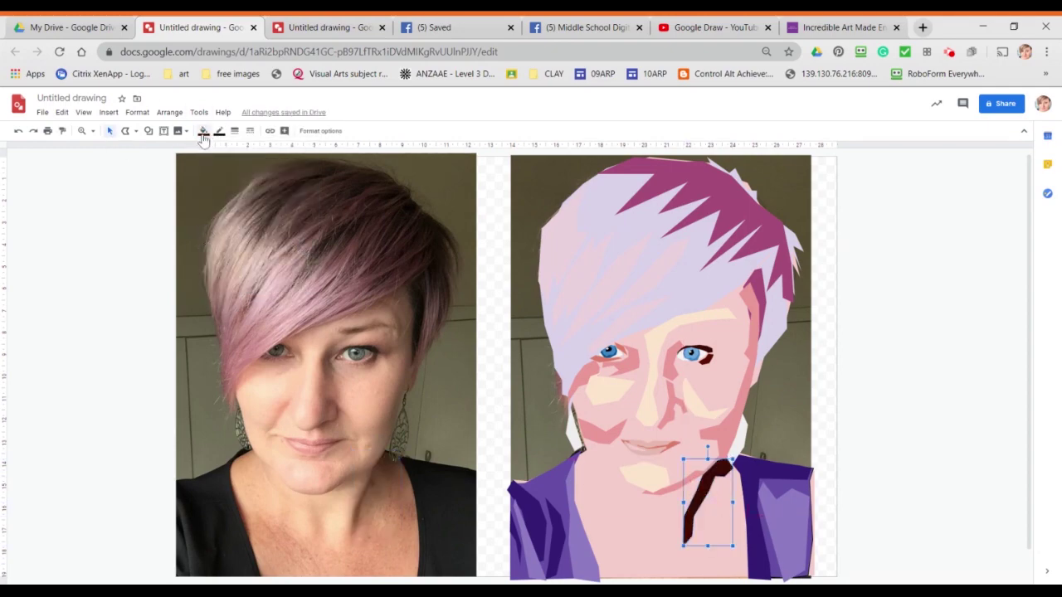
click(203, 131)
click(218, 284)
click(563, 426)
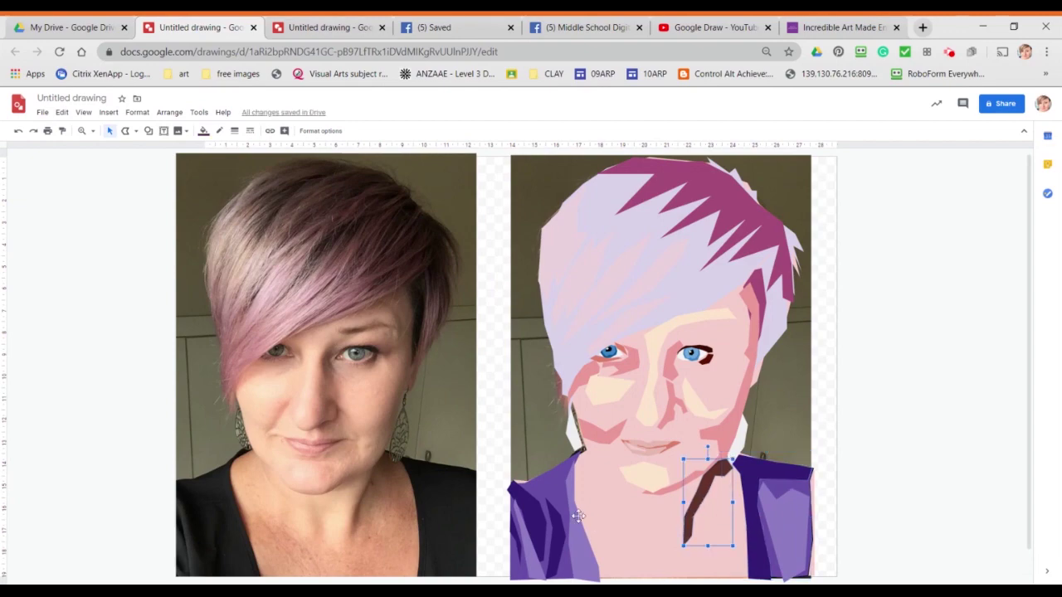
Trace the shaded half of the neck and chest on the traced portrait and fill it with a custom darker pink.
click(130, 135)
click(585, 452)
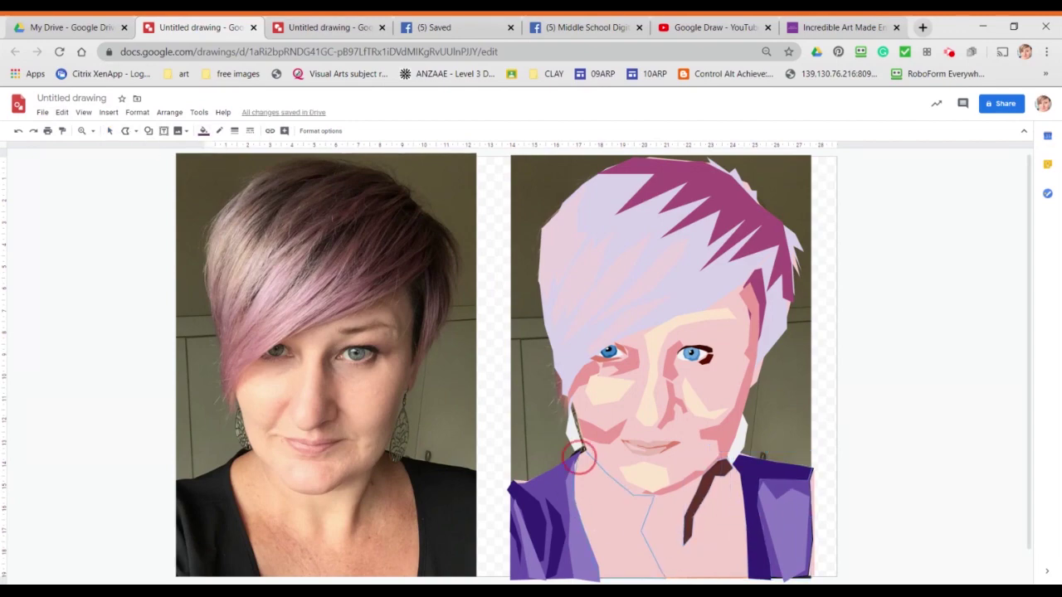
click(584, 452)
click(203, 131)
click(218, 207)
click(204, 131)
click(218, 218)
click(203, 131)
click(230, 284)
click(564, 426)
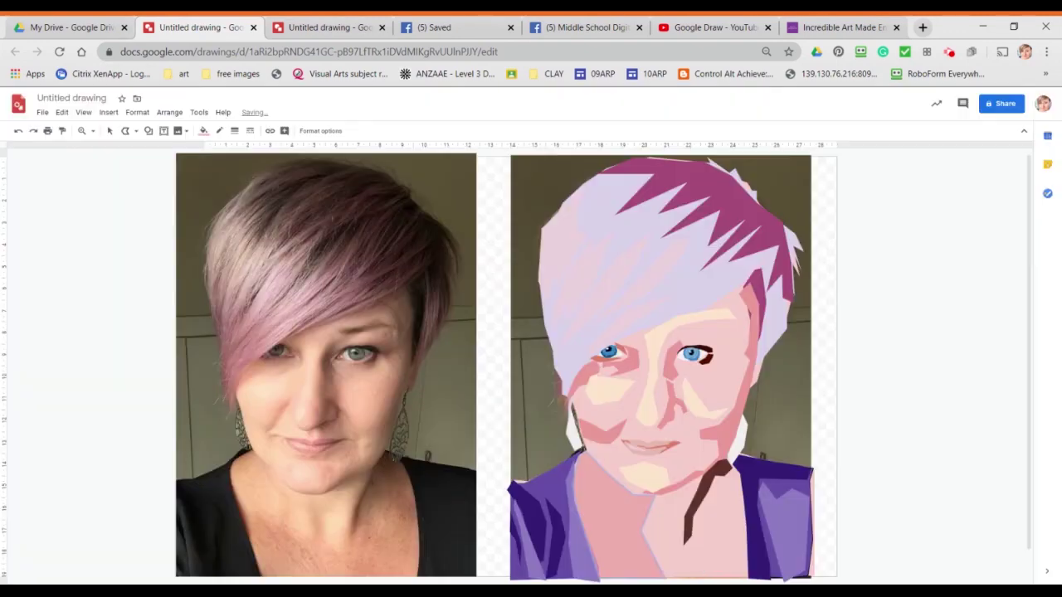
click(918, 513)
Trace a pink shadow below the fully visible eye on the traced portrait and adjust its stacking order.
click(125, 130)
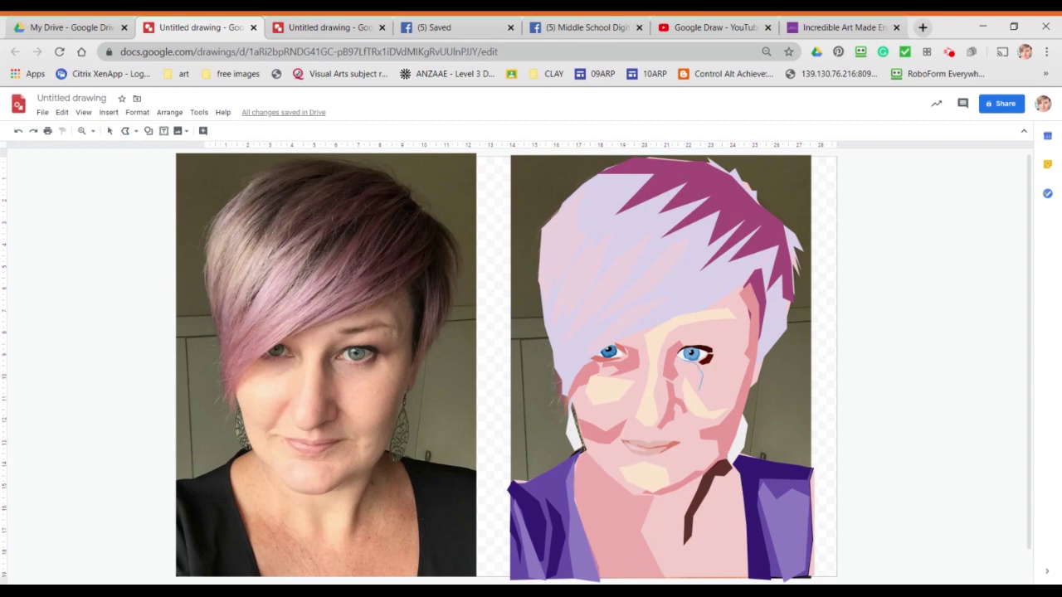
click(675, 357)
click(169, 112)
click(324, 157)
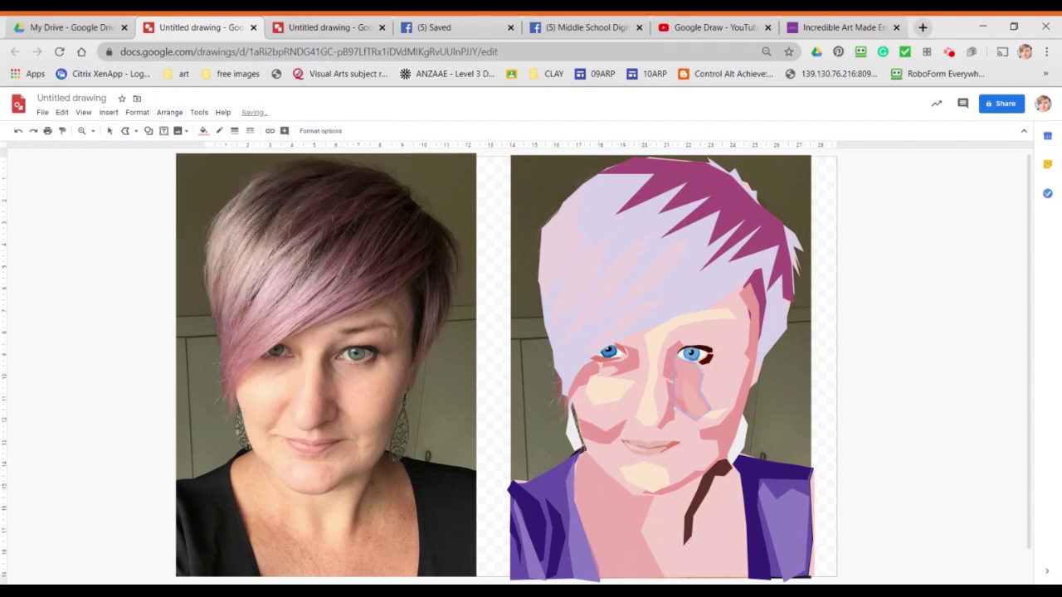
Bring the cream cheek highlight forward in front of the pink shadow below the fully visible eye.
click(714, 414)
click(169, 112)
click(324, 152)
click(170, 112)
mouse_move(182, 130)
click(325, 151)
click(994, 443)
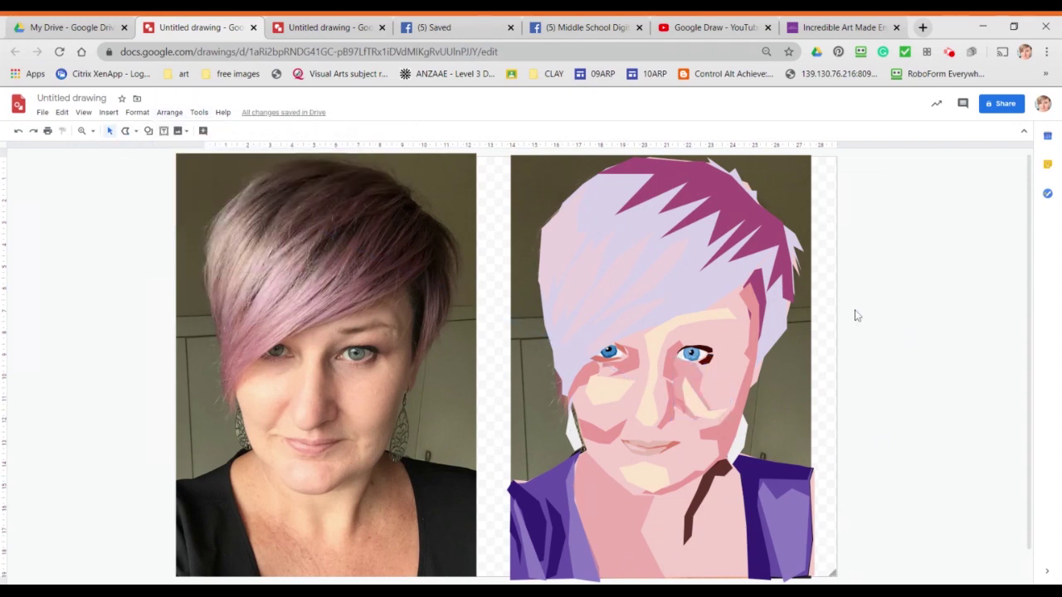
Trace the visible eyebrow on the original photo as a closed shape.
click(125, 130)
click(340, 329)
click(343, 335)
click(363, 334)
click(398, 328)
click(370, 321)
click(340, 329)
Fill the eyebrow dark brown with a transparent outline and move it above the eye on the traced portrait.
click(202, 130)
click(233, 266)
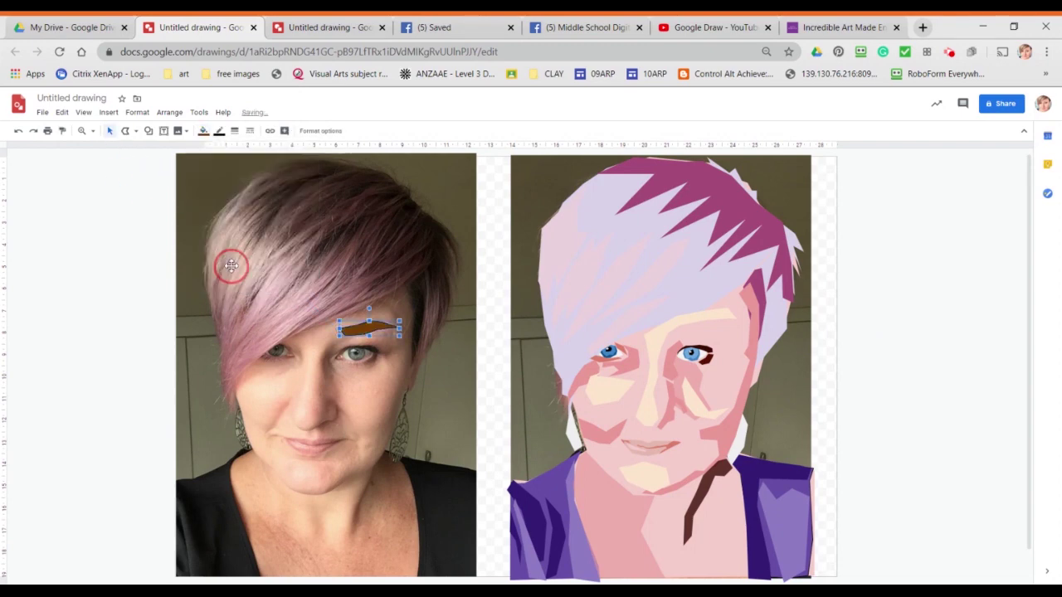
click(219, 130)
click(249, 286)
drag(369, 329, 701, 333)
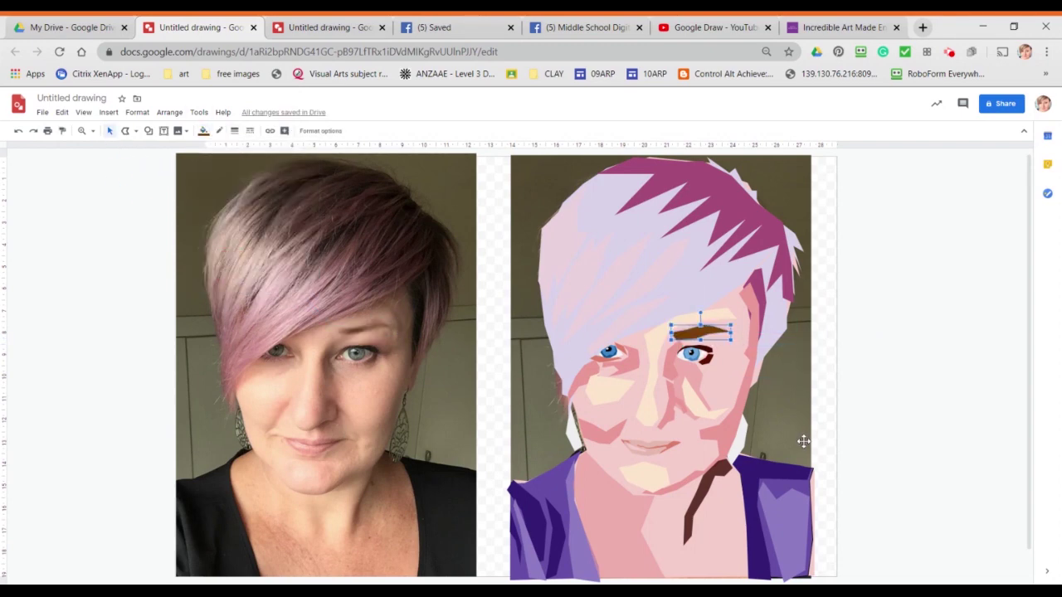
Trace the shadow beneath the lower lip on the original photo and move it under the traced portrait's lips.
click(125, 130)
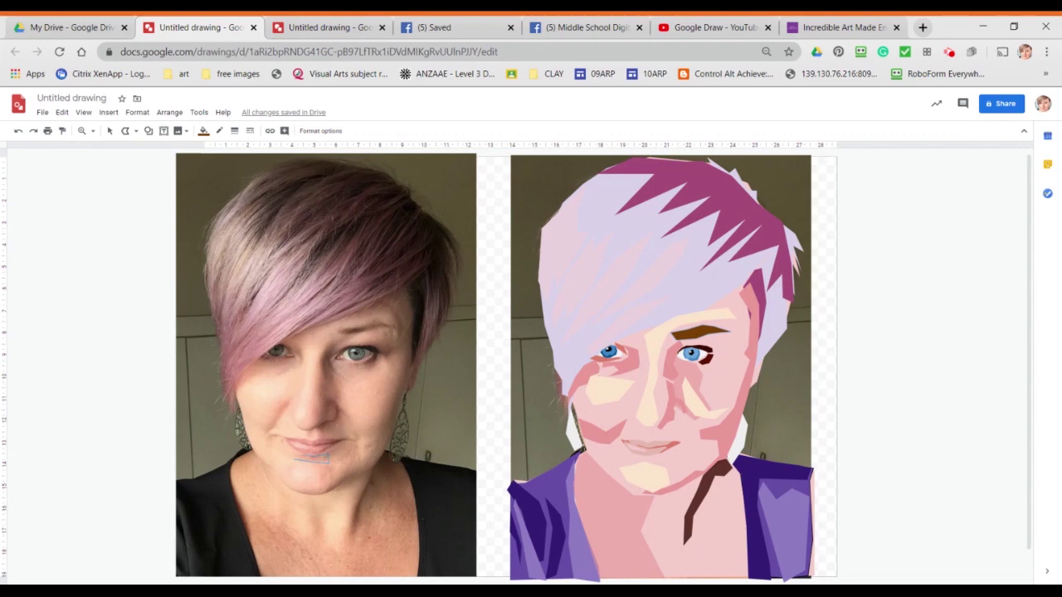
click(294, 458)
drag(307, 452, 645, 453)
click(925, 514)
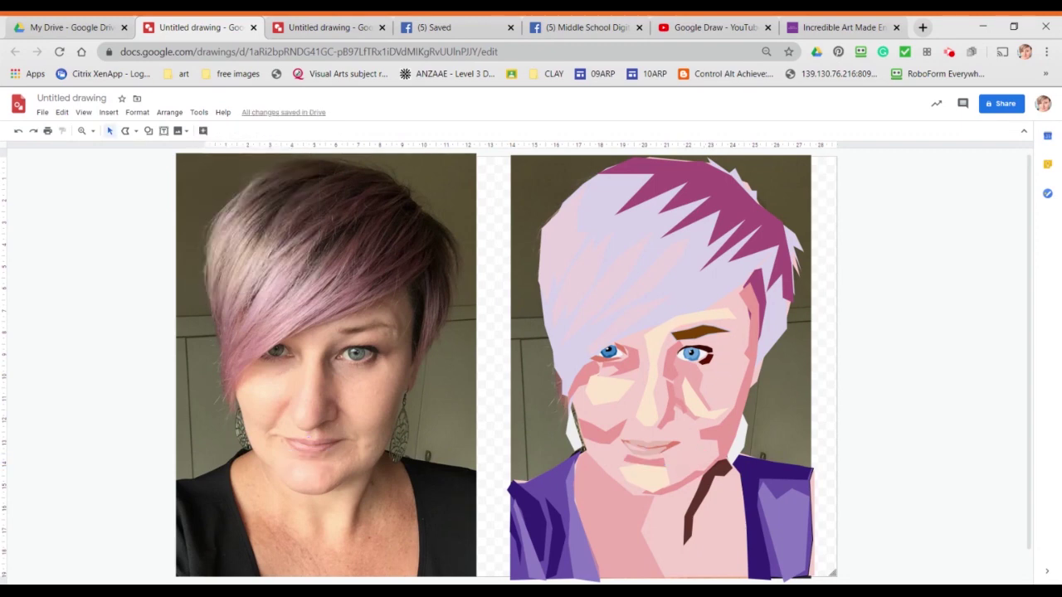
Draw a closed polyline rectangle over the whole traced portrait, following the photo's four corners, as a background.
click(136, 131)
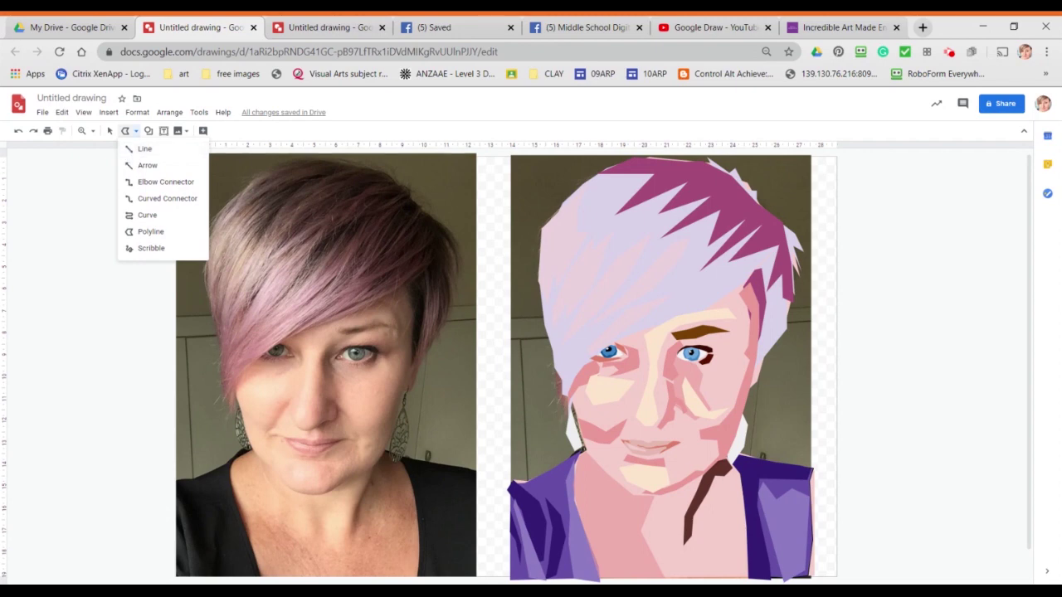
click(151, 232)
click(510, 577)
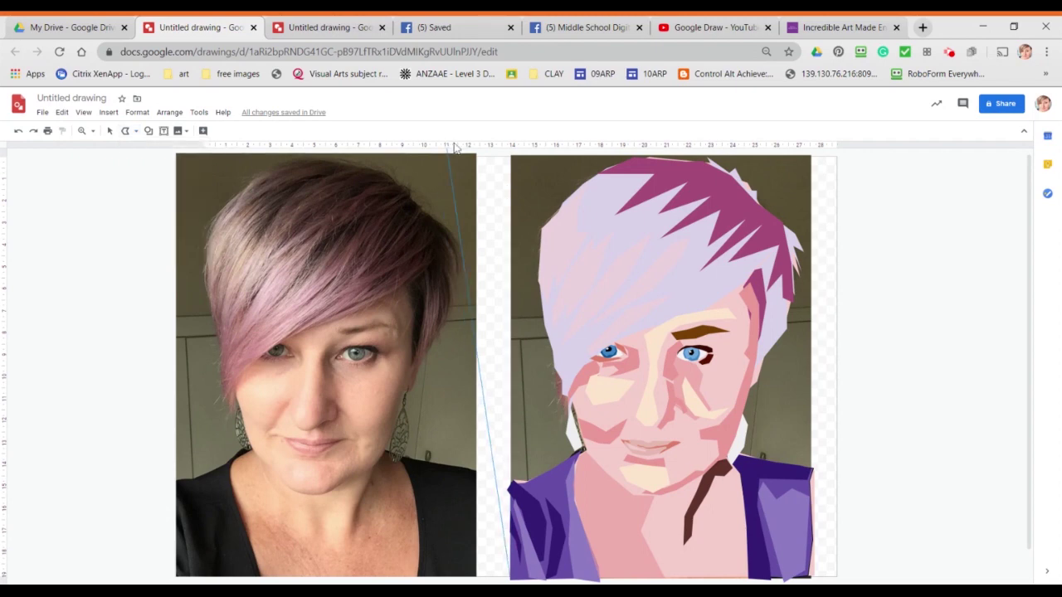
click(510, 157)
click(811, 156)
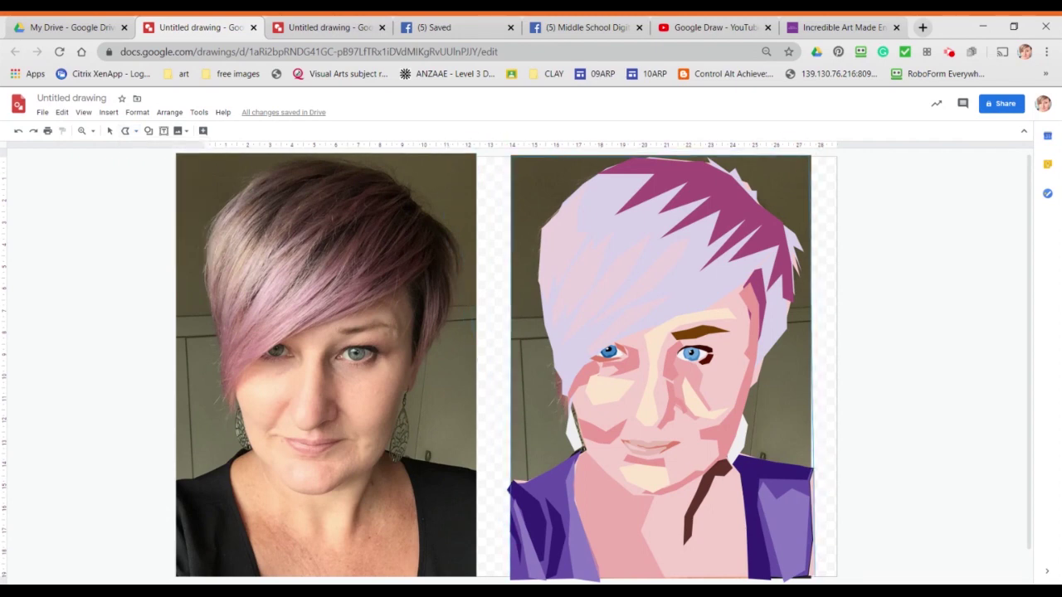
click(812, 577)
click(510, 578)
Try a solid dark yellow fill and a light green gradient on the background rectangle.
click(203, 132)
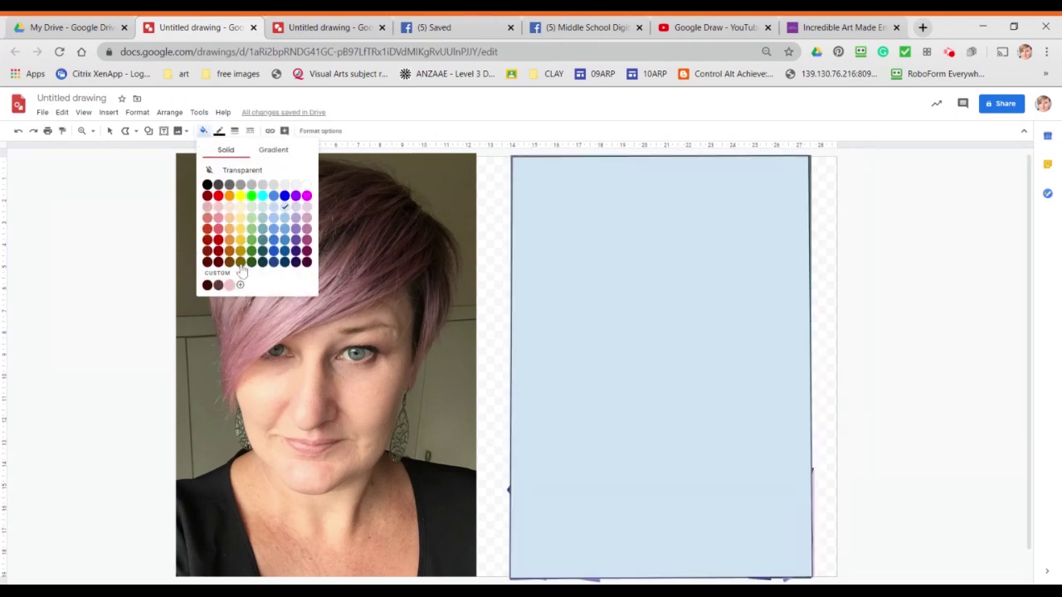
click(240, 262)
click(203, 131)
click(273, 149)
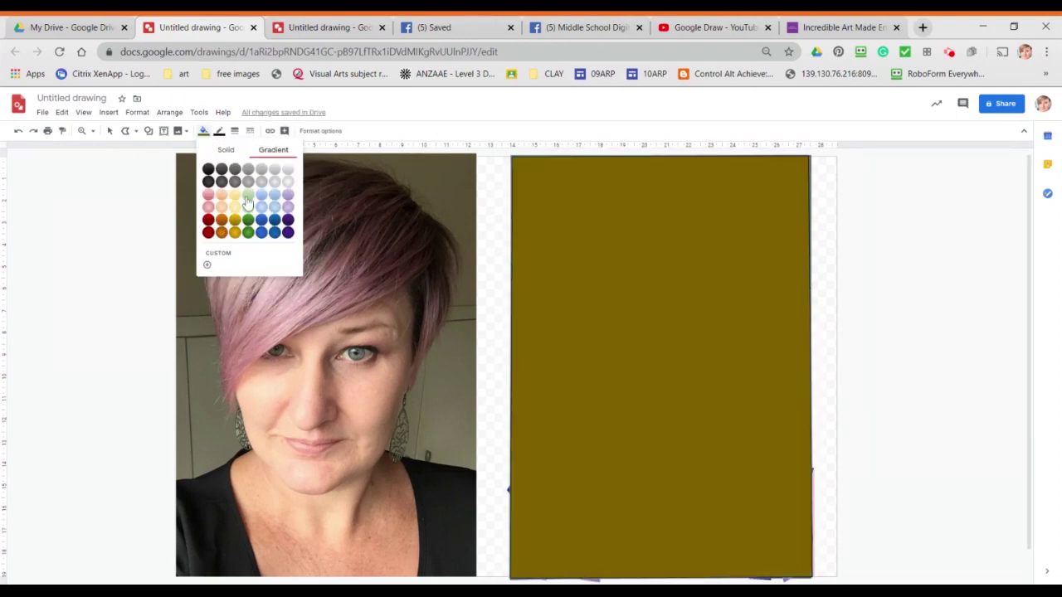
click(247, 196)
Fill the background rectangle with a dark orange radial gradient and send it to the back.
click(204, 131)
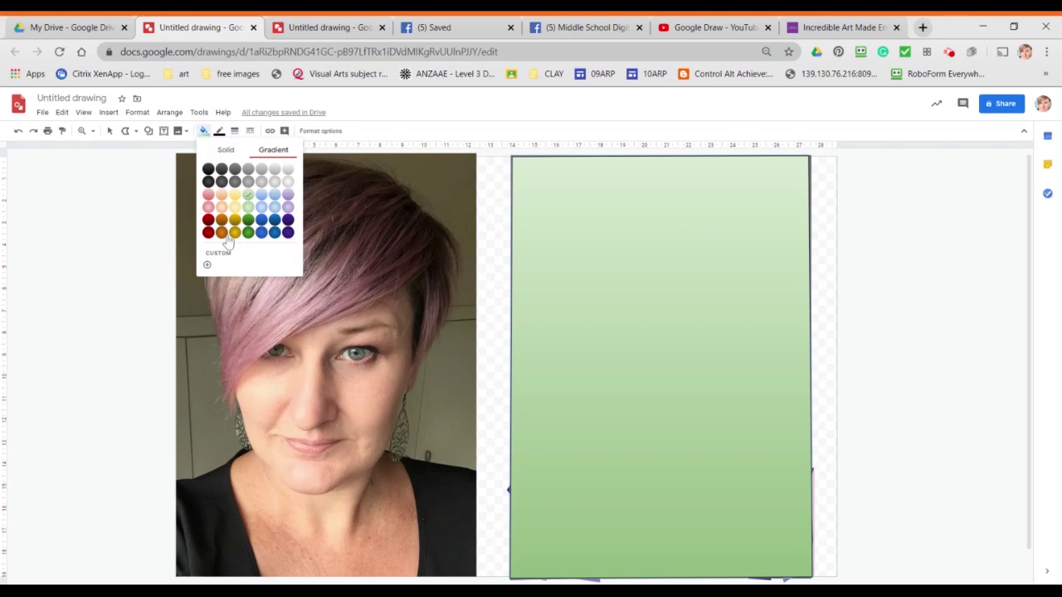
click(223, 233)
click(169, 112)
mouse_move(189, 133)
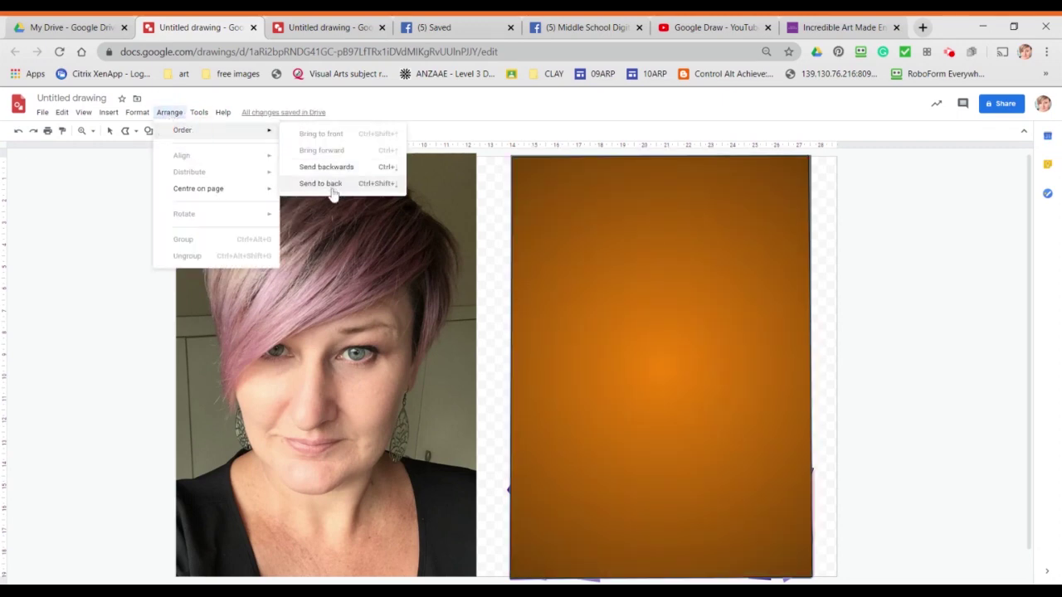
click(330, 182)
Delete the photo copy that lies behind the traced portrait.
click(109, 131)
click(522, 207)
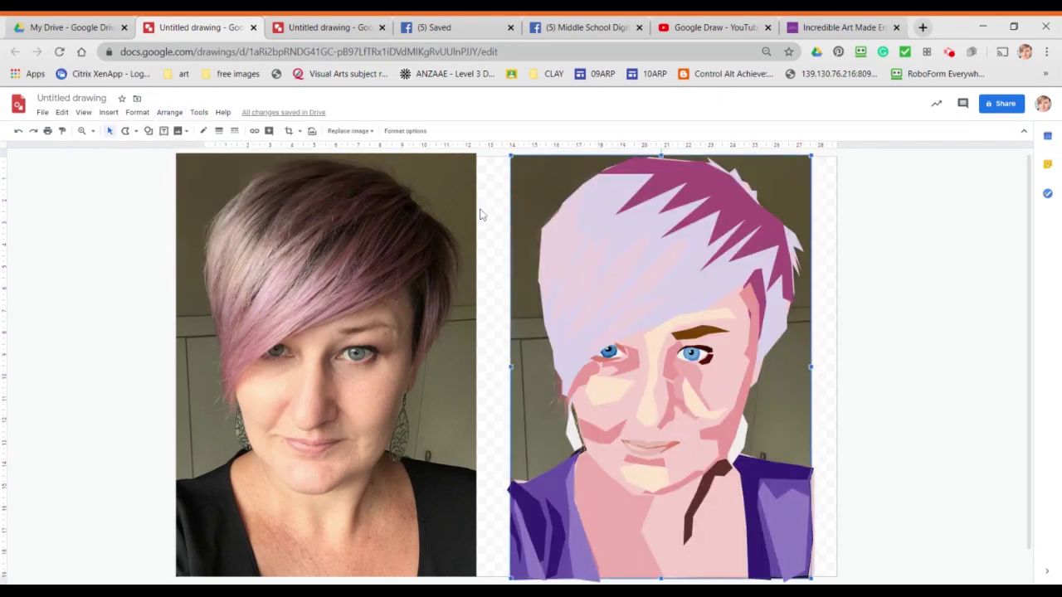
key(Delete)
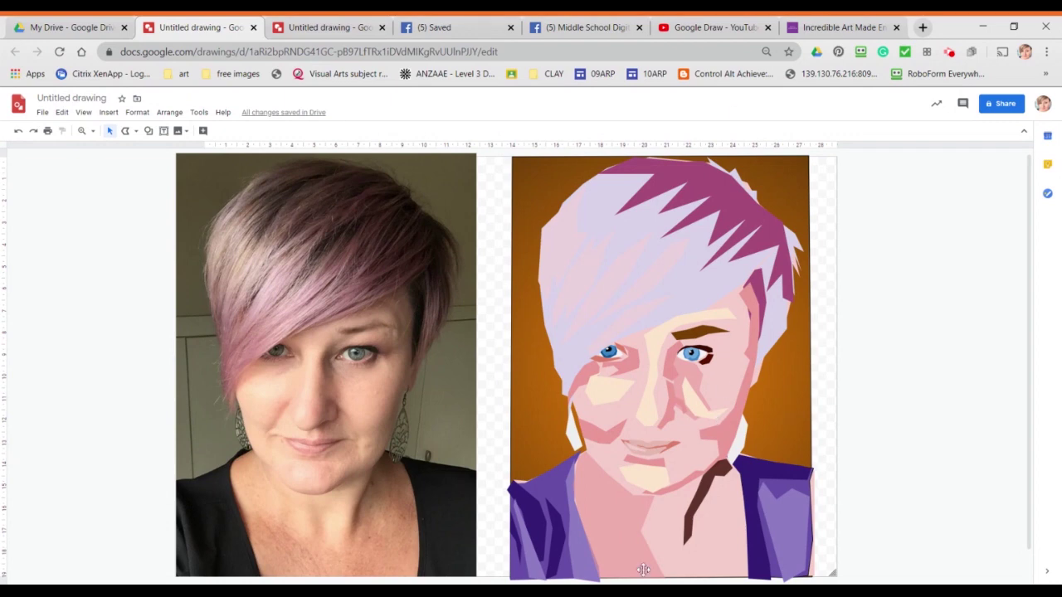
Move the cheek shadow slightly up and make the neck shadow's fill more transparent, #3b0b029d.
drag(607, 439, 603, 425)
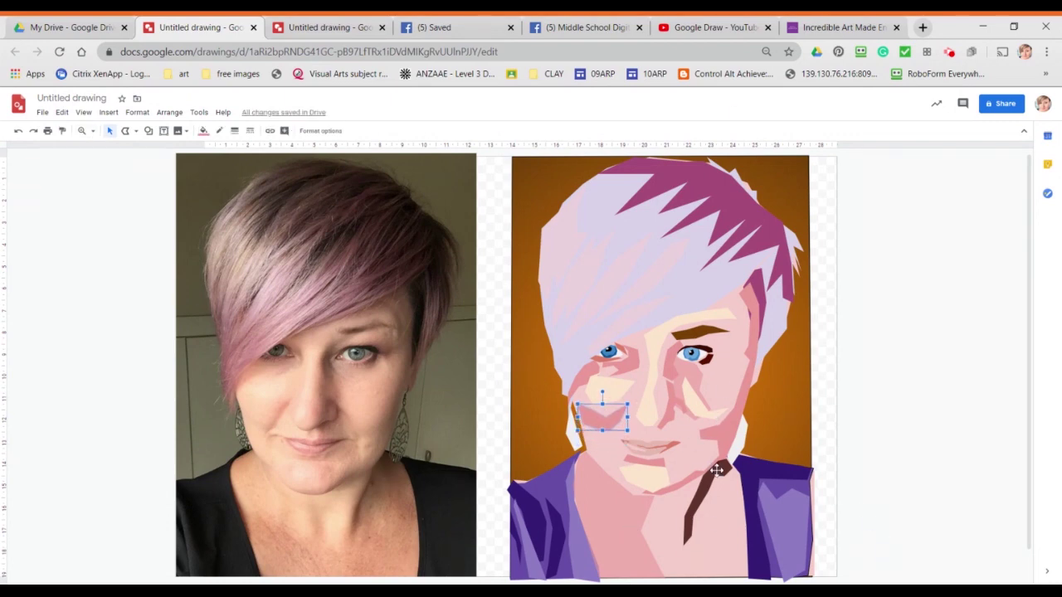
click(716, 470)
click(203, 130)
click(239, 285)
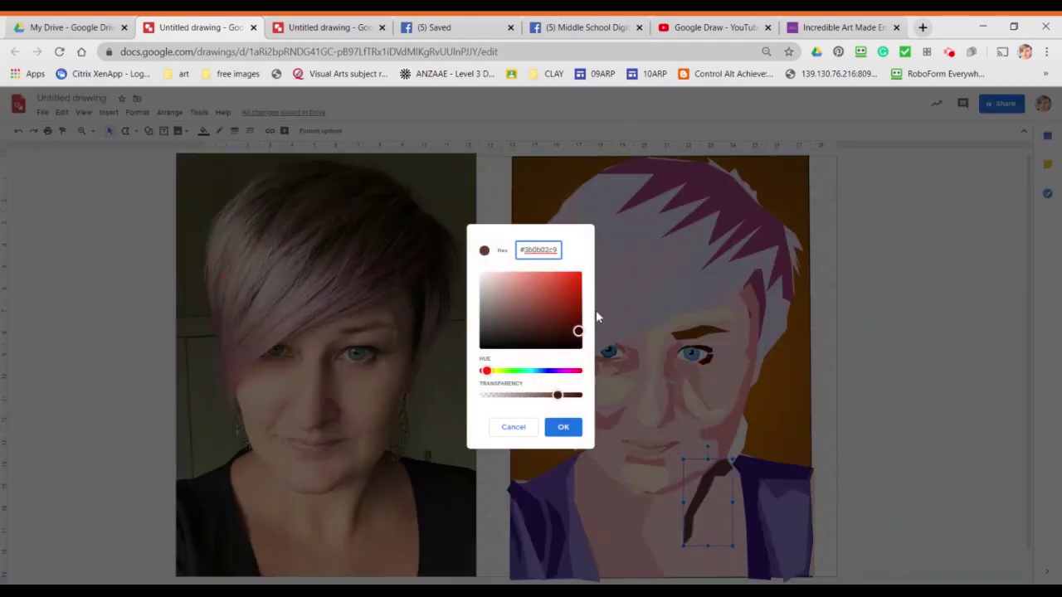
drag(556, 393, 540, 394)
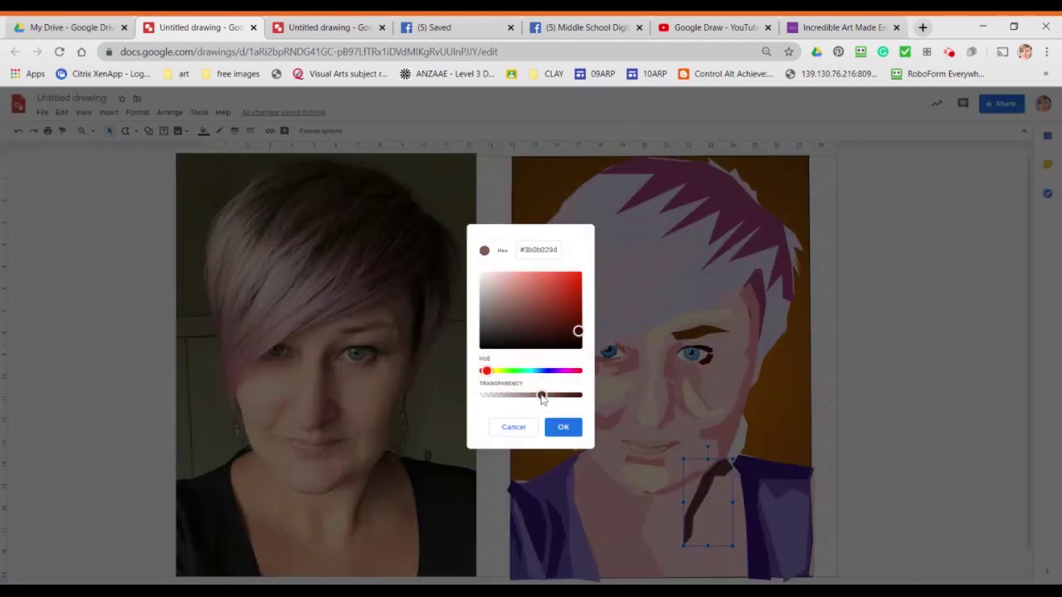
click(563, 426)
click(971, 518)
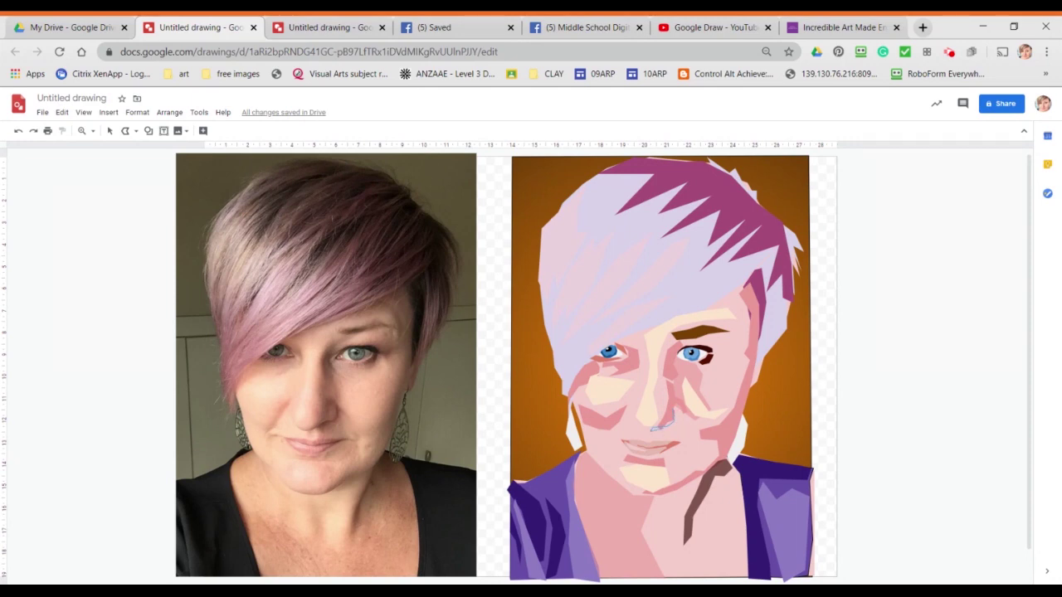
Fill the shadow under the nose with the custom semi-transparent dark brown and make its outline transparent.
click(676, 409)
click(204, 131)
click(238, 285)
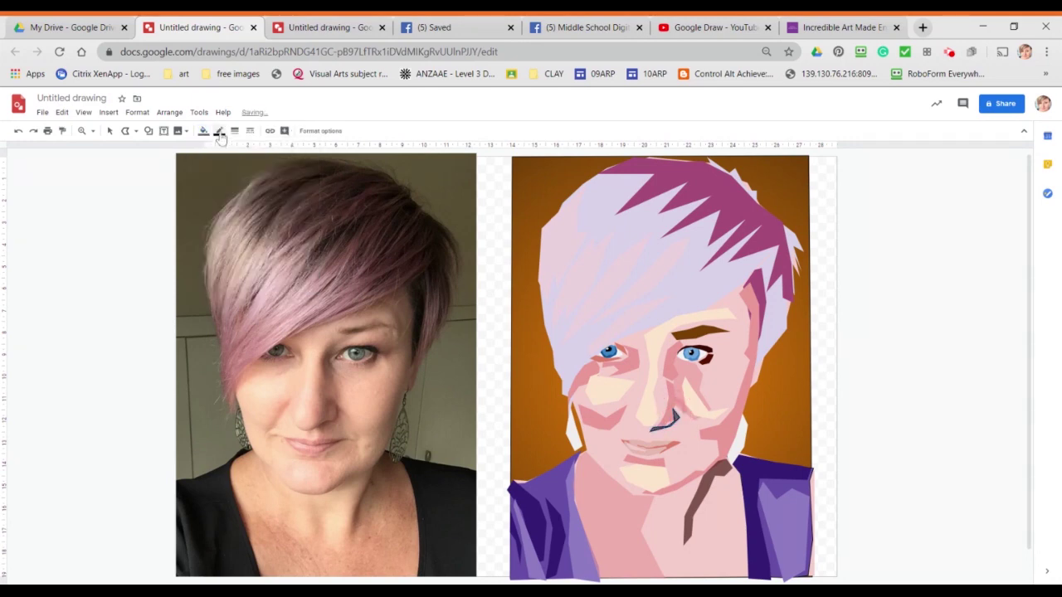
click(219, 131)
click(242, 152)
click(243, 154)
Draw a short straight line beside the eye that sits under the fringe.
click(128, 130)
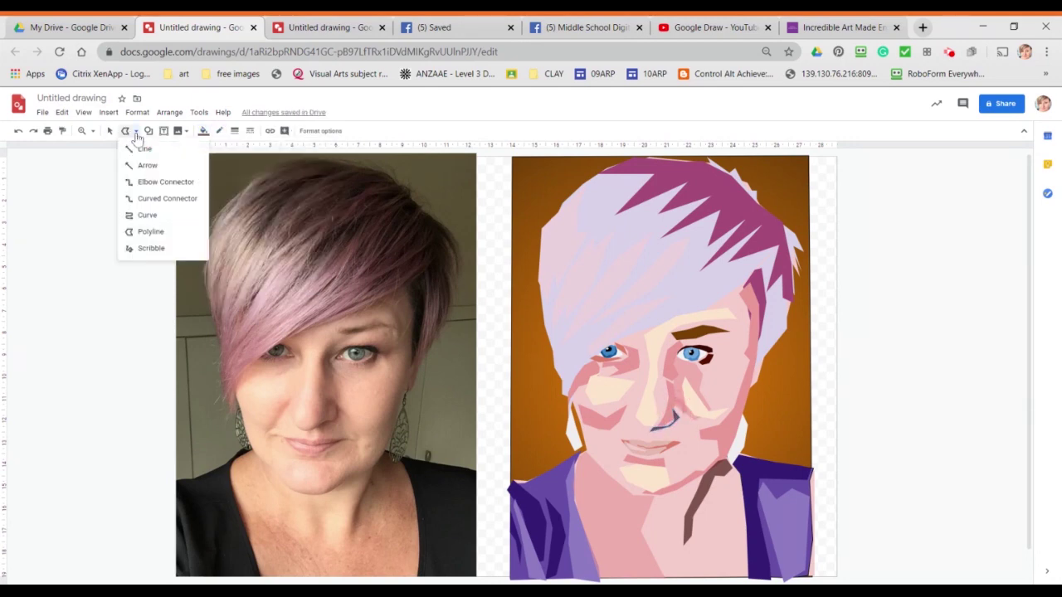
click(141, 153)
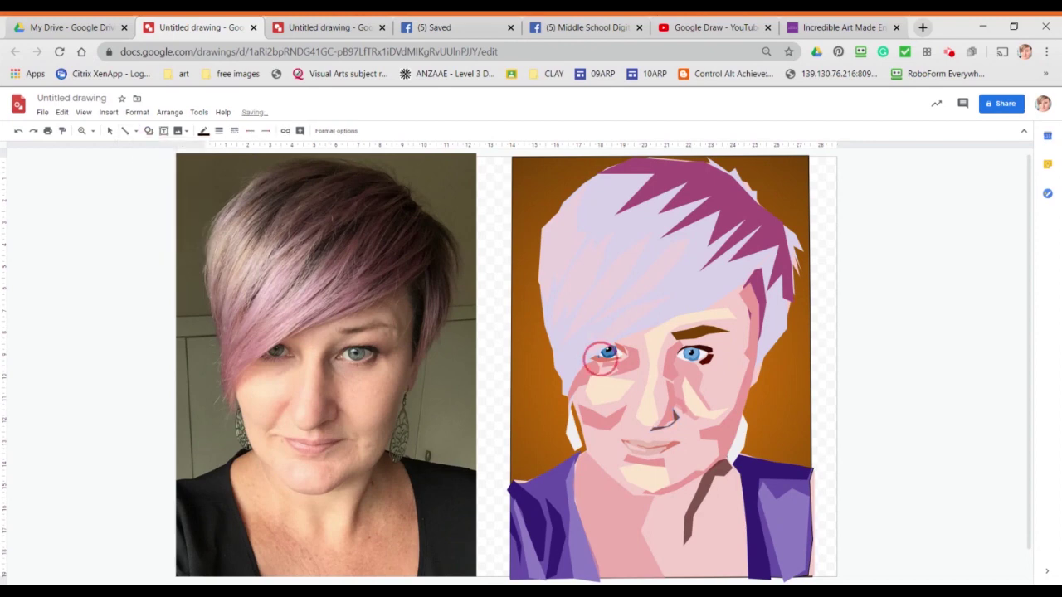
click(615, 360)
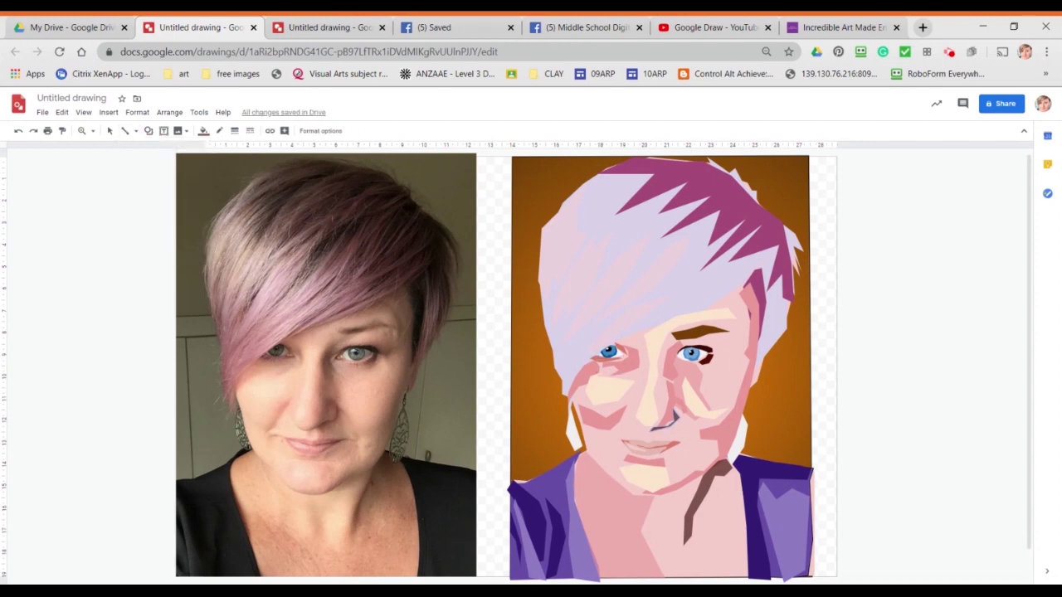
click(664, 419)
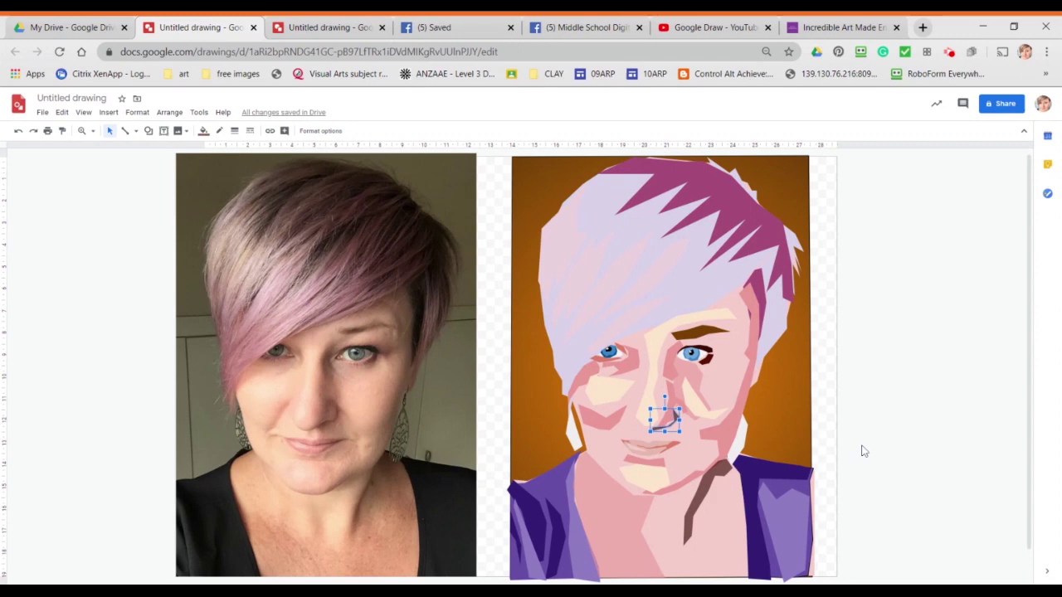
click(948, 386)
Fill the main hair shape with light magenta 1 and the hair highlight shape with a paler magenta.
click(630, 227)
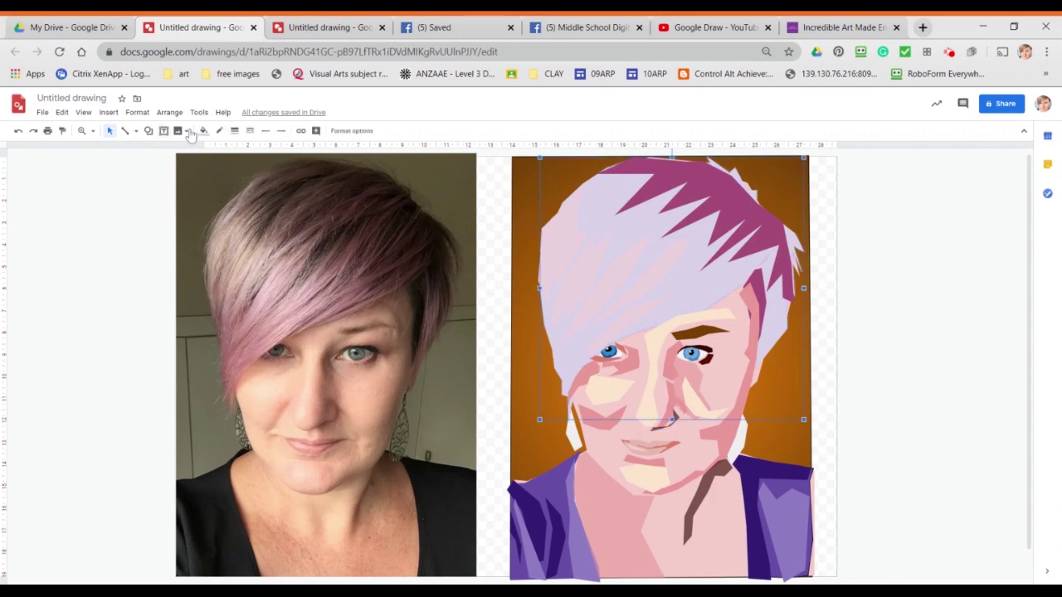
click(203, 130)
click(305, 217)
click(204, 131)
click(306, 228)
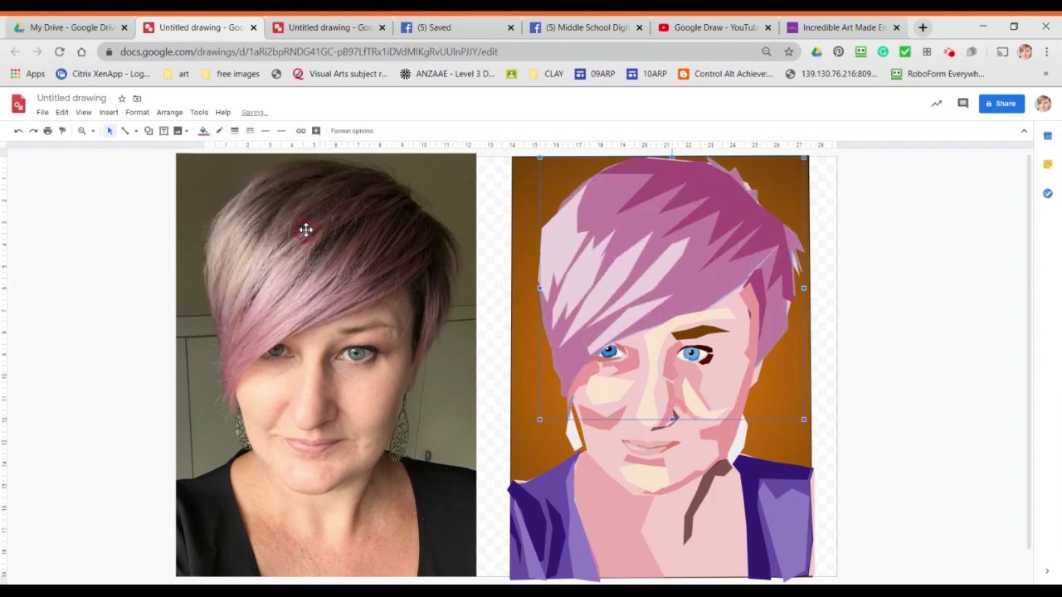
click(603, 283)
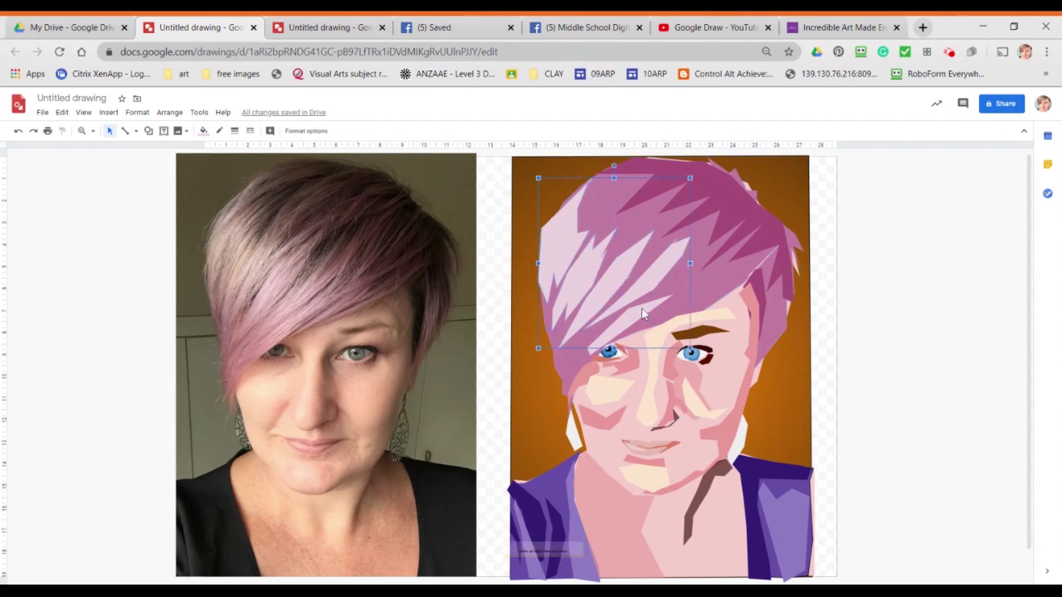
click(203, 130)
click(309, 226)
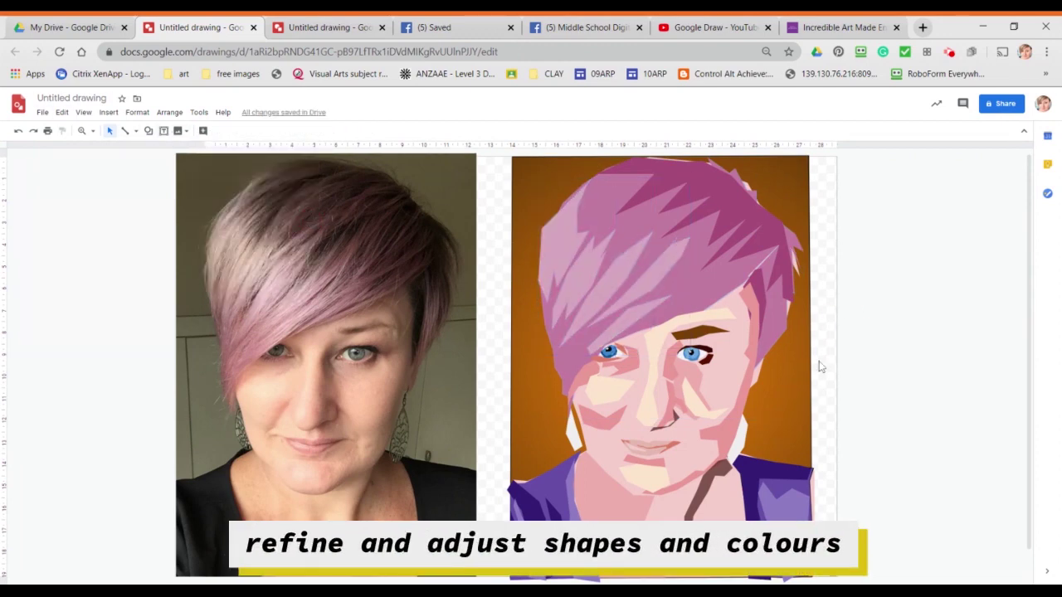
Fill the background rectangle with a dark blue linear gradient.
click(788, 432)
click(203, 131)
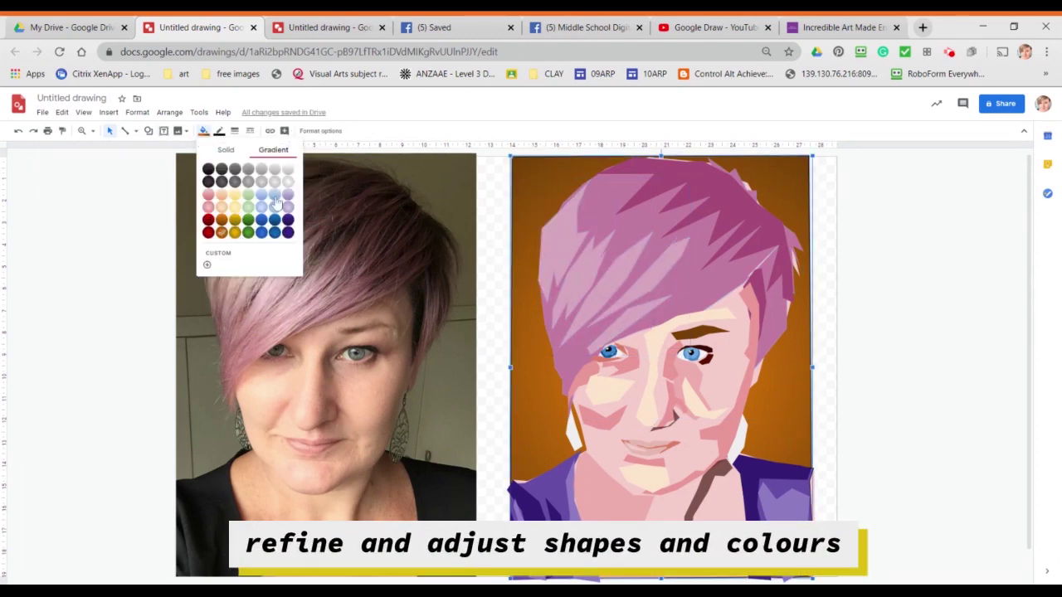
click(277, 203)
click(204, 130)
click(275, 220)
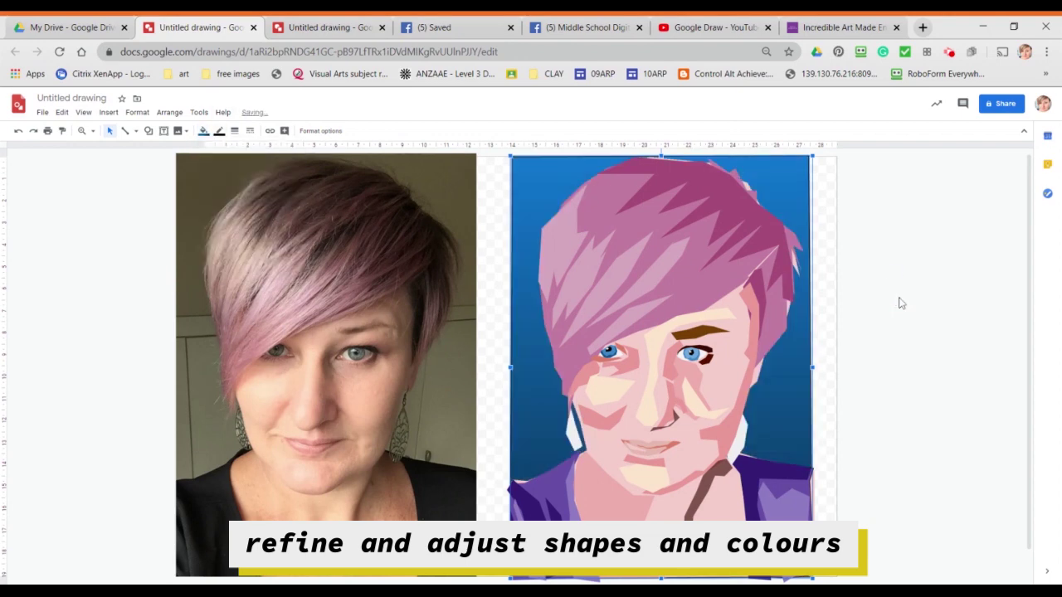
click(901, 303)
Reshape the dark hair section by moving its points along the right side outward over the pale gaps.
double_click(733, 193)
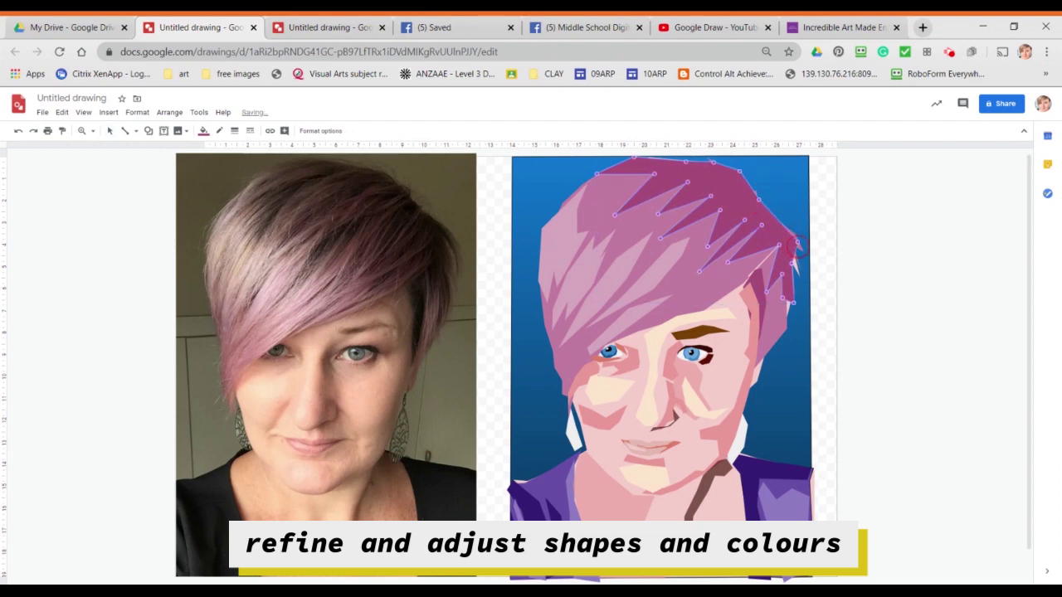
click(785, 316)
double_click(788, 270)
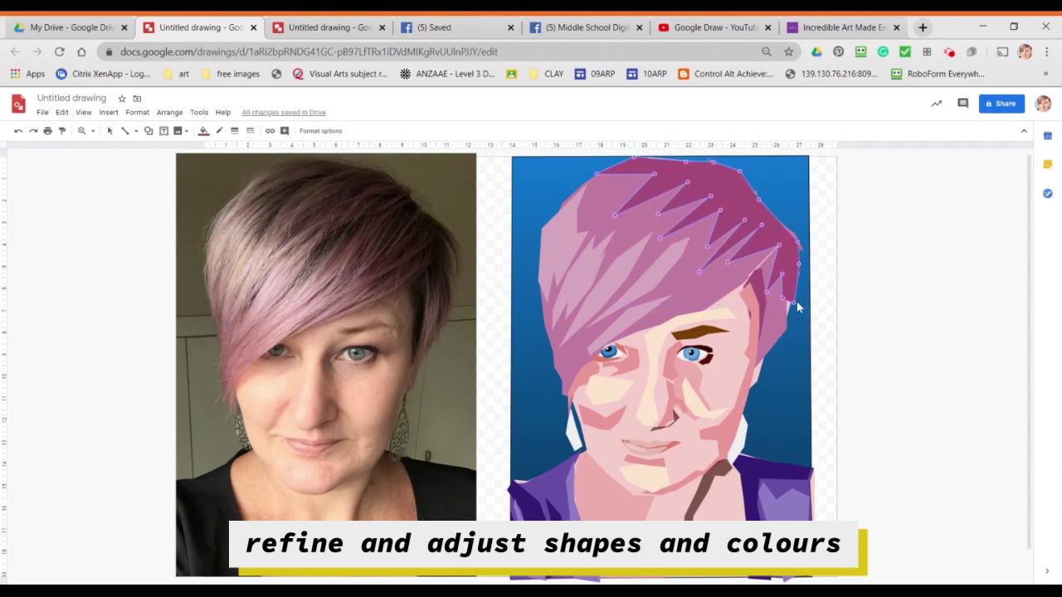
drag(793, 303, 786, 323)
Give both earrings a grey outline.
click(575, 437)
click(575, 437)
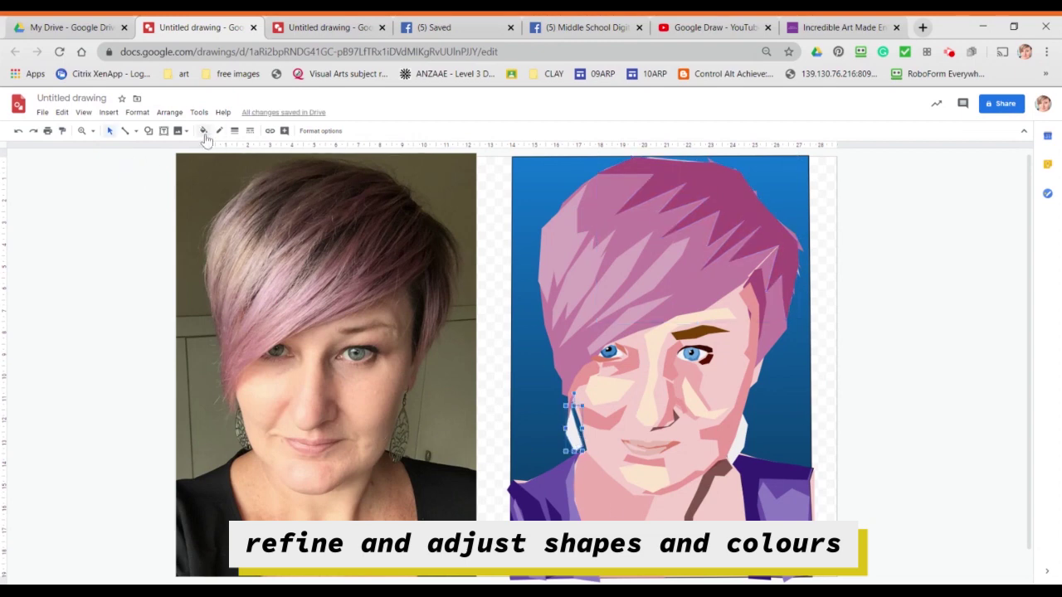
click(219, 133)
click(253, 167)
click(219, 133)
click(252, 168)
click(733, 447)
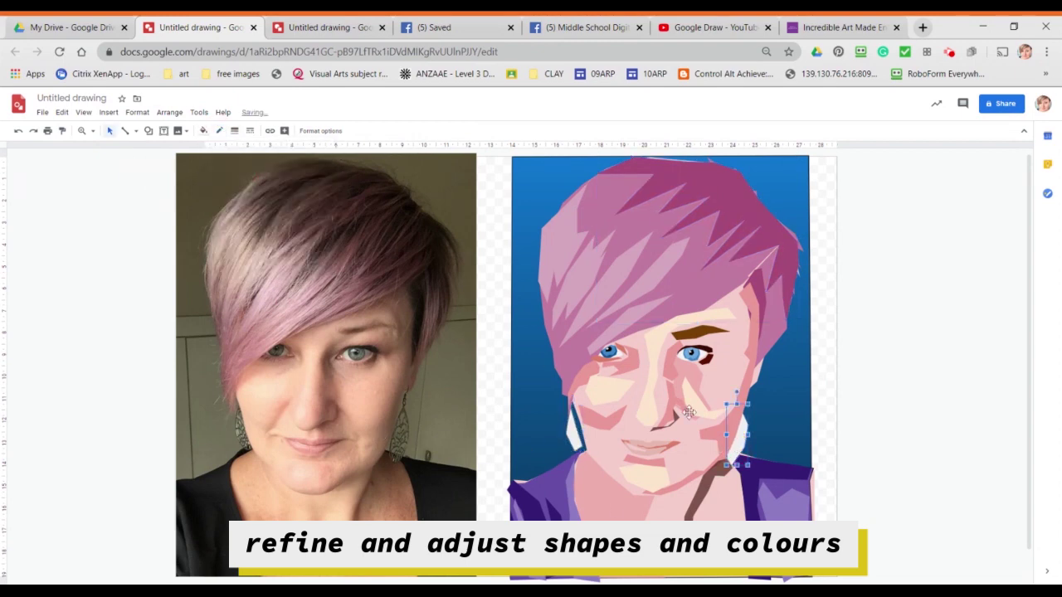
click(220, 132)
click(252, 168)
click(806, 436)
Move the left earring closer to the face and enlarge it slightly.
click(576, 429)
click(569, 429)
click(573, 431)
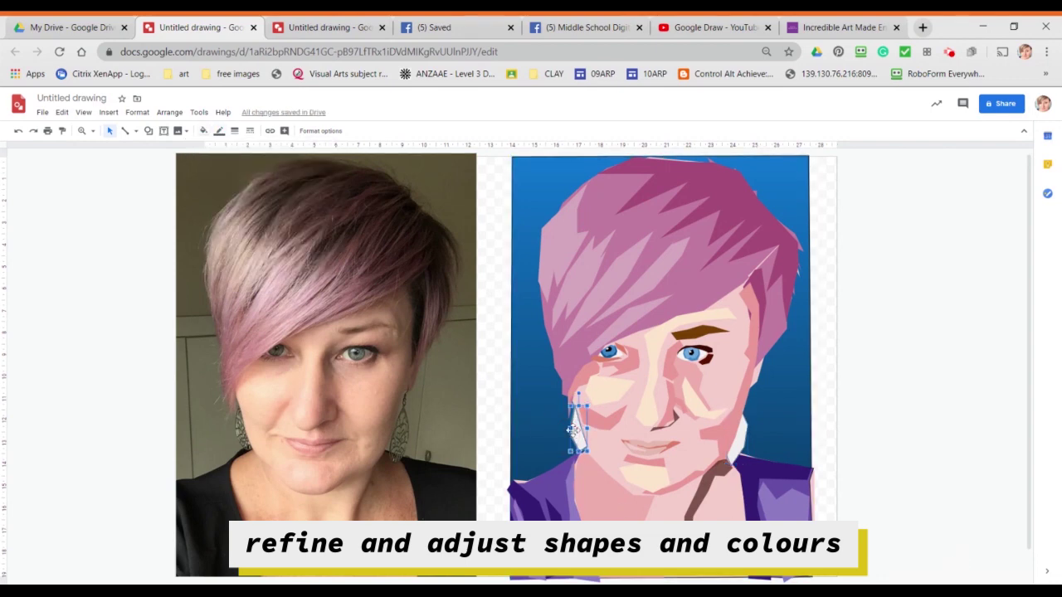
drag(573, 430, 565, 402)
drag(577, 452, 577, 455)
click(568, 441)
click(575, 431)
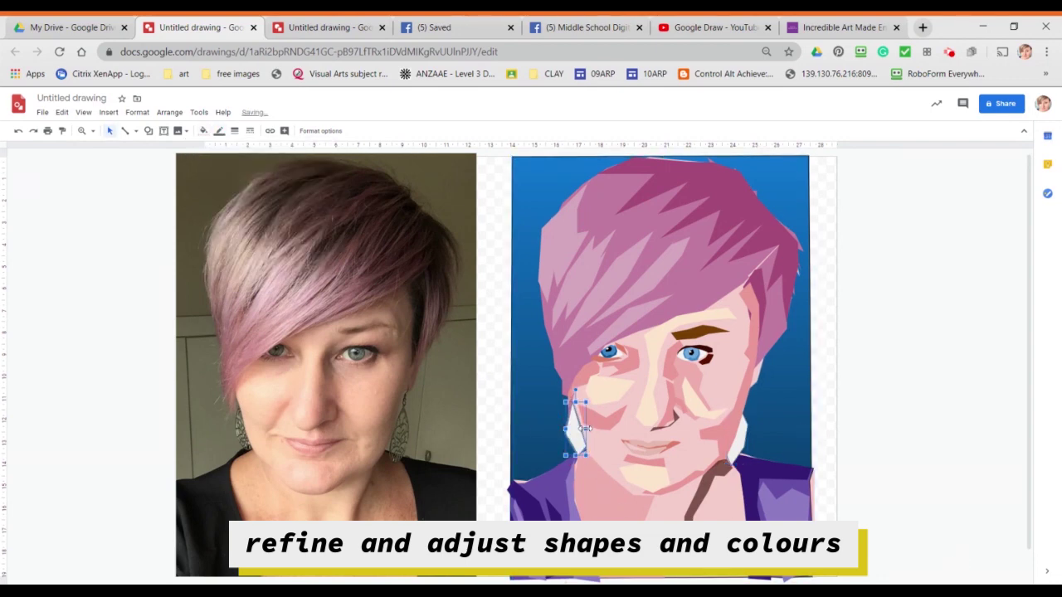
Fill both earrings with a grey linear gradient.
click(731, 456)
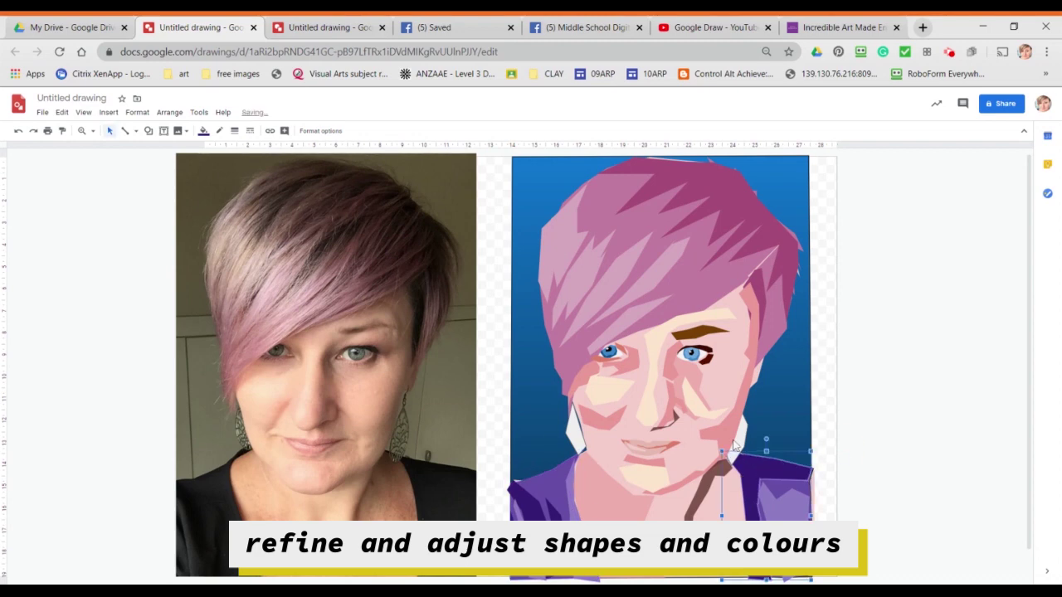
click(738, 439)
click(204, 131)
click(235, 170)
click(204, 131)
click(261, 169)
click(576, 431)
click(204, 131)
click(284, 154)
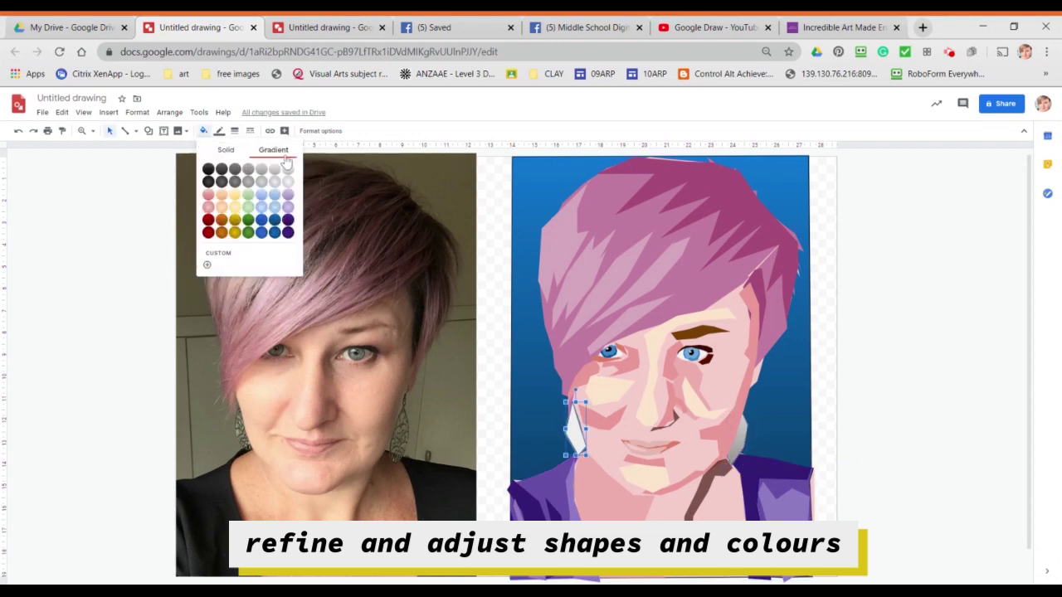
click(261, 169)
click(495, 390)
Try light yellow 3, light orange 3 and light red 3 fills on the base skin shape.
click(600, 452)
click(204, 131)
click(241, 207)
click(204, 131)
click(230, 207)
click(204, 131)
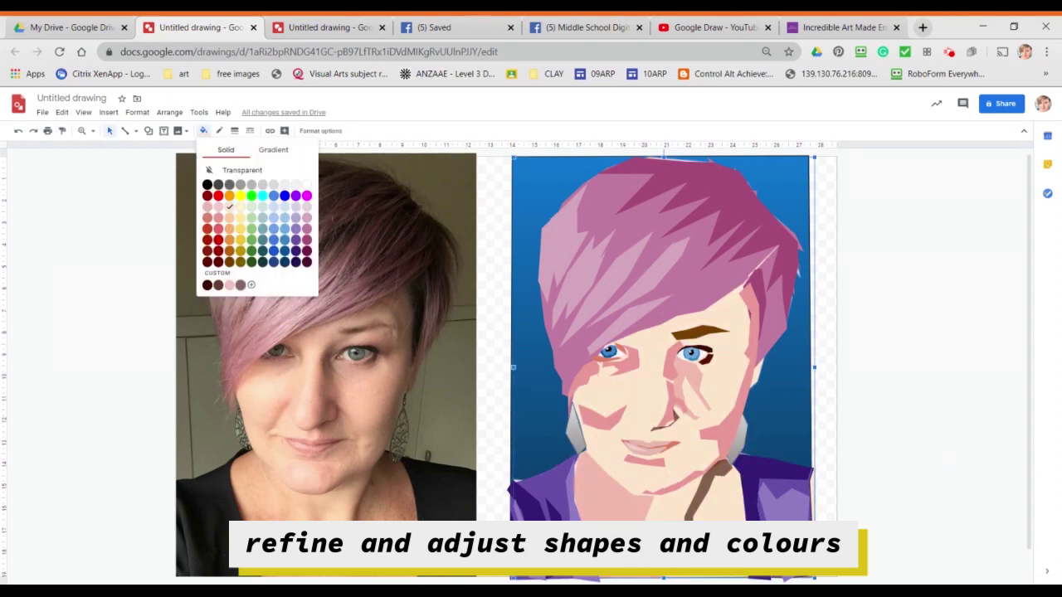
click(230, 207)
click(204, 131)
click(218, 208)
right_click(220, 207)
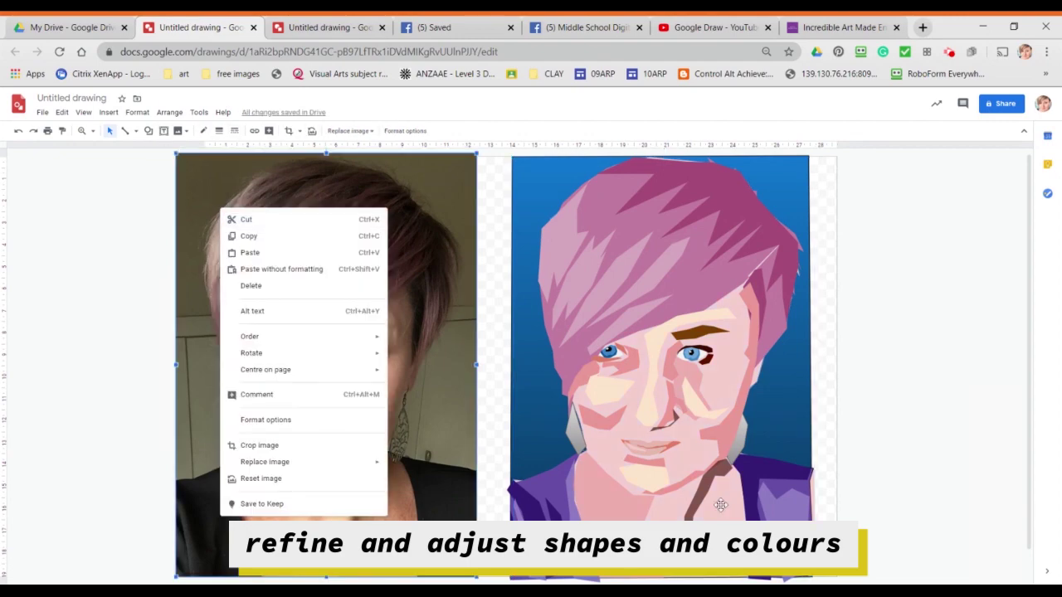
Fill the base skin shape of the face and neck with a custom peach colour.
click(721, 505)
click(204, 131)
click(228, 210)
click(204, 131)
click(218, 207)
click(204, 131)
click(220, 274)
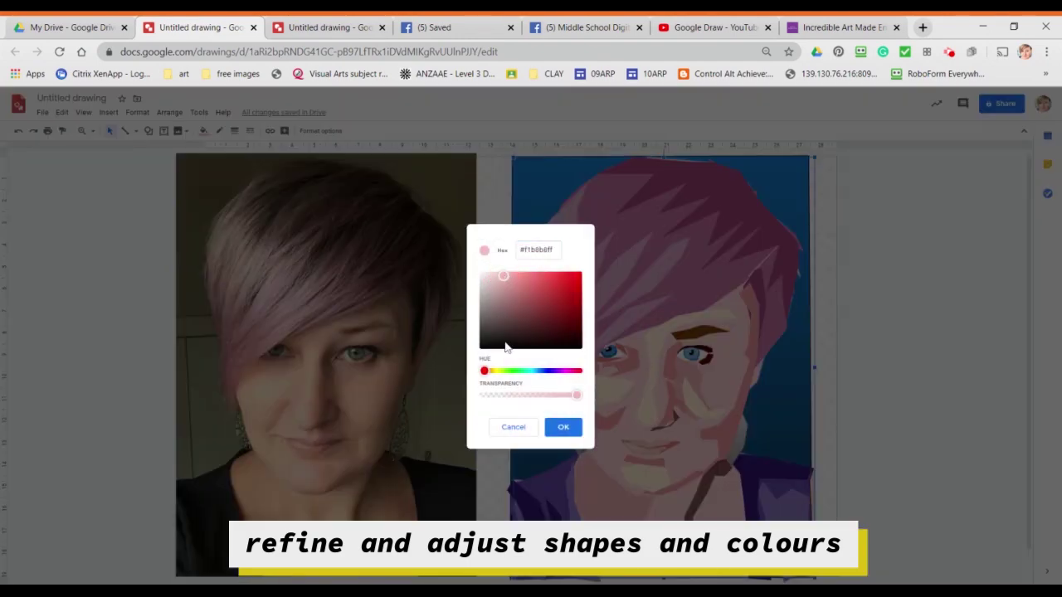
click(563, 426)
Rename the drawing as "self portait" and download it as a JPEG image.
click(73, 97)
text(self portait)
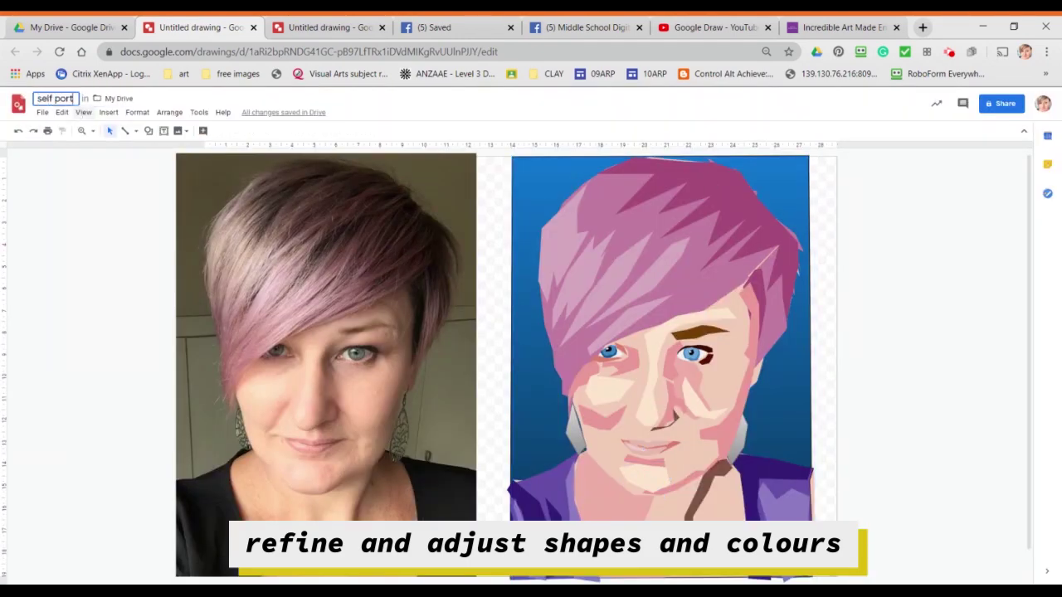
click(42, 112)
mouse_move(106, 217)
click(202, 235)
Delete the reference photo beside the portrait and download the drawing as a JPEG image again.
click(382, 237)
key(Delete)
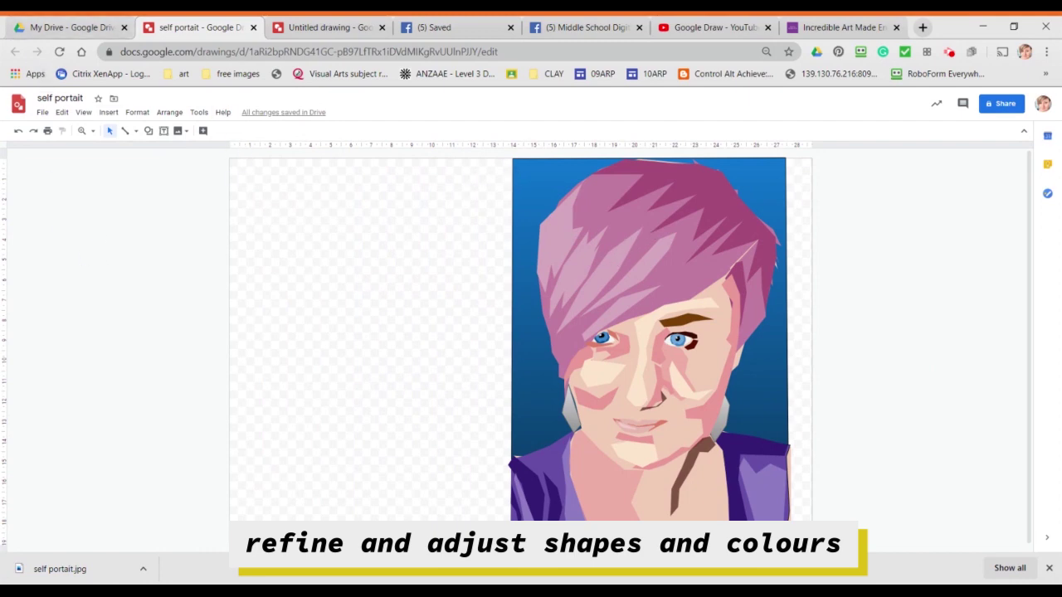
click(43, 114)
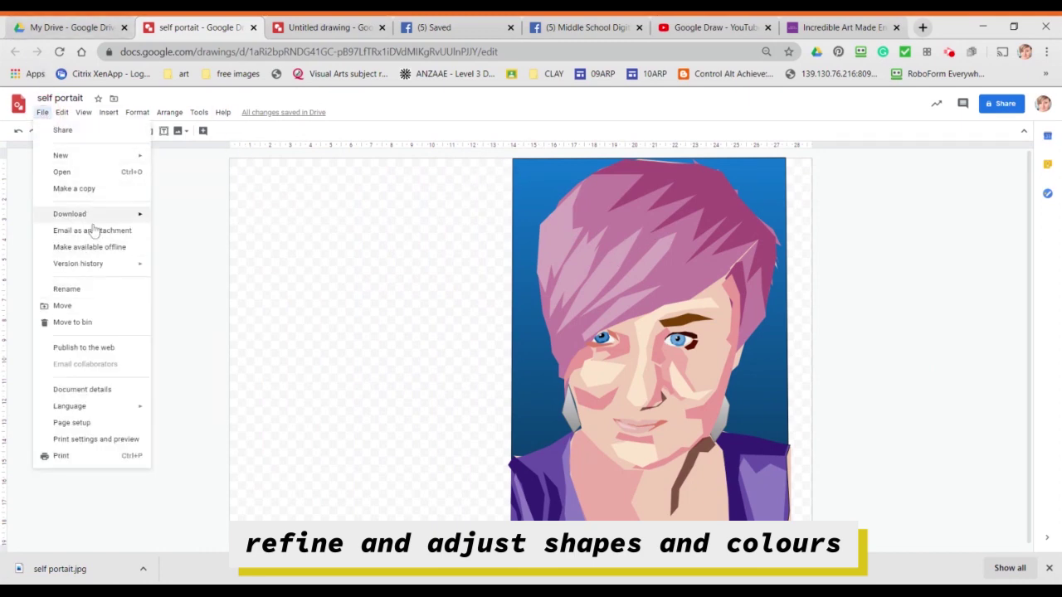
mouse_move(93, 221)
click(200, 234)
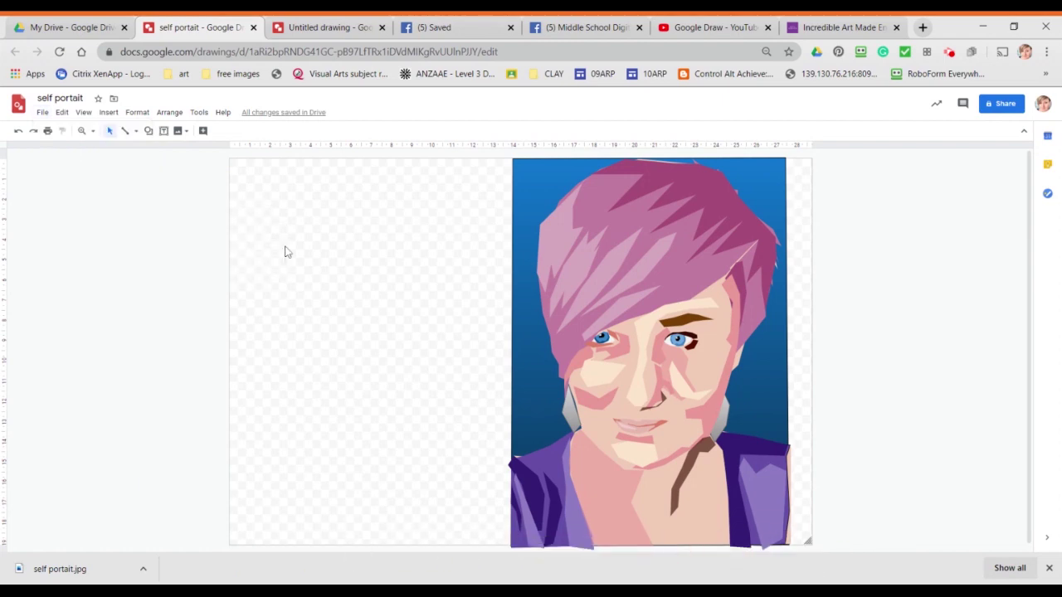